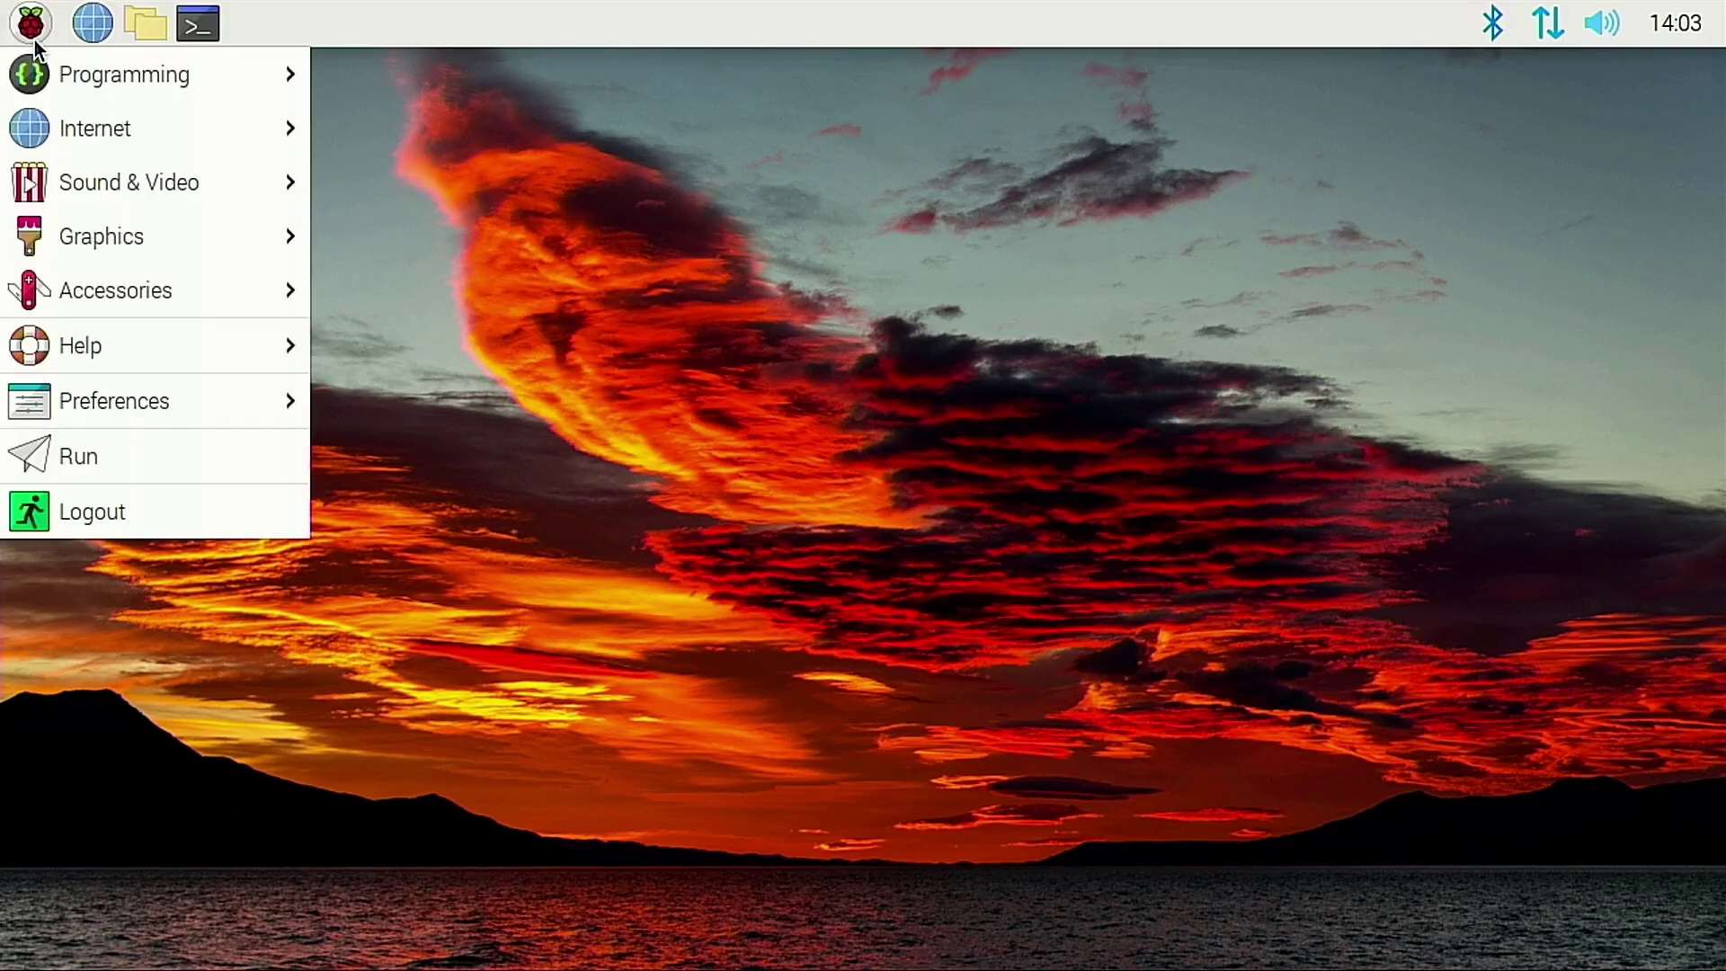
Launch Screen Configuration from the raspberry menu's Preferences submenu
mouse_move(145, 198)
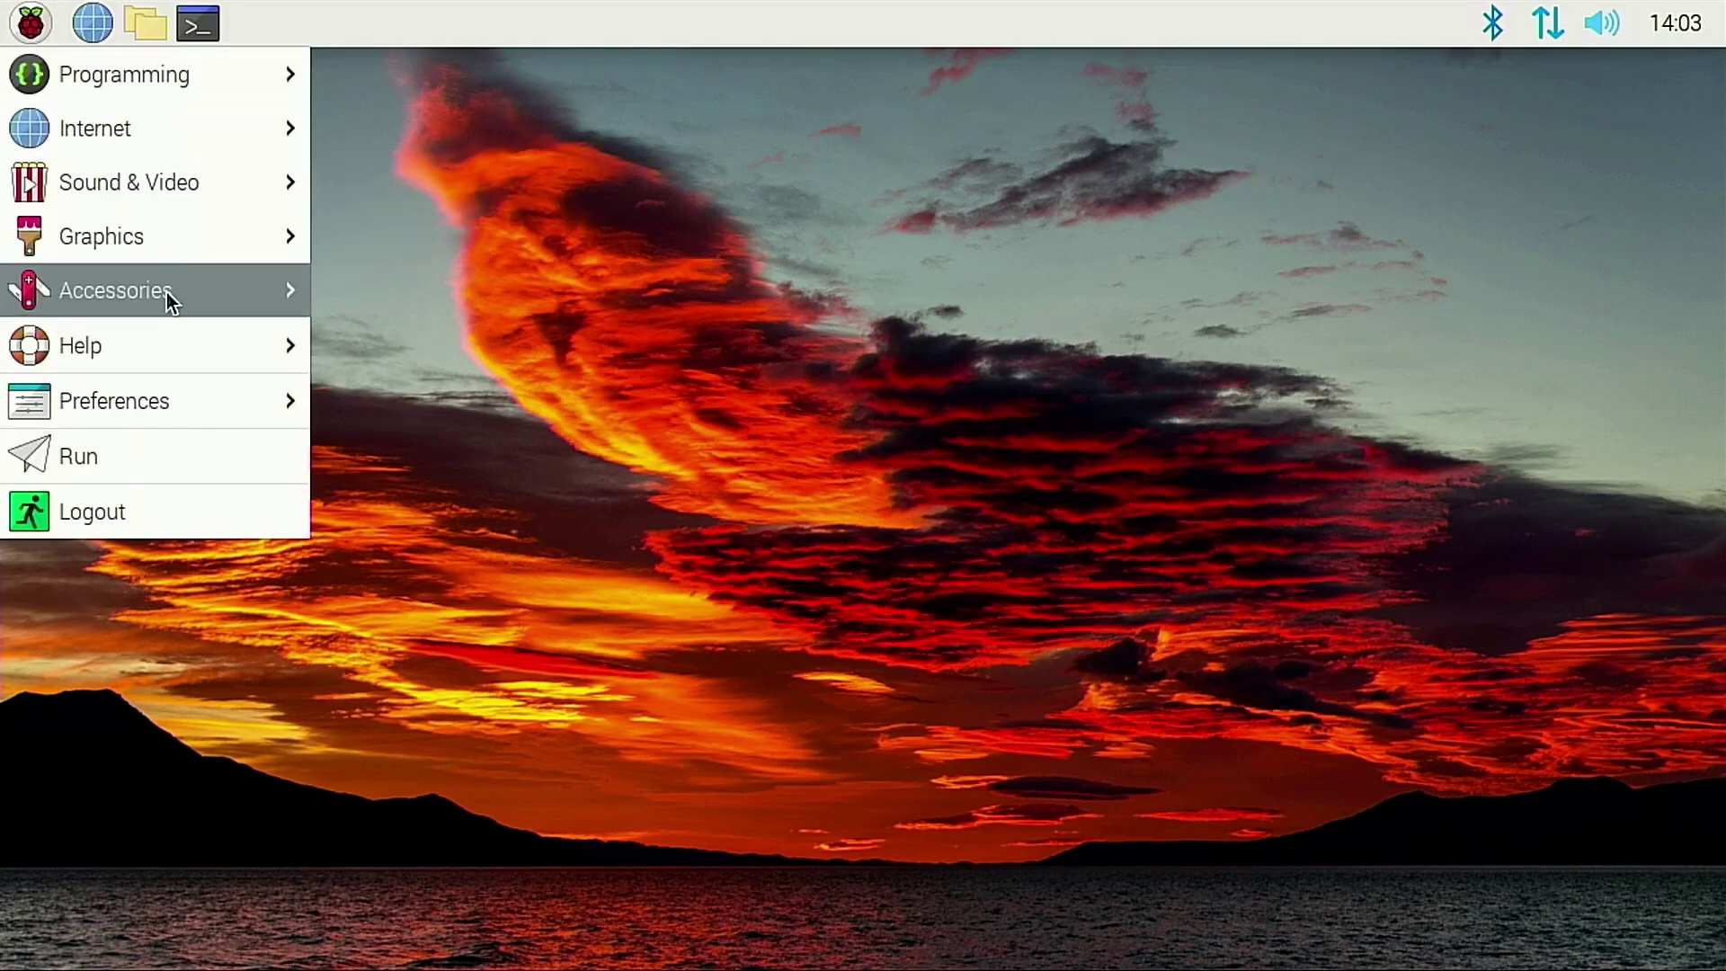
mouse_move(170, 302)
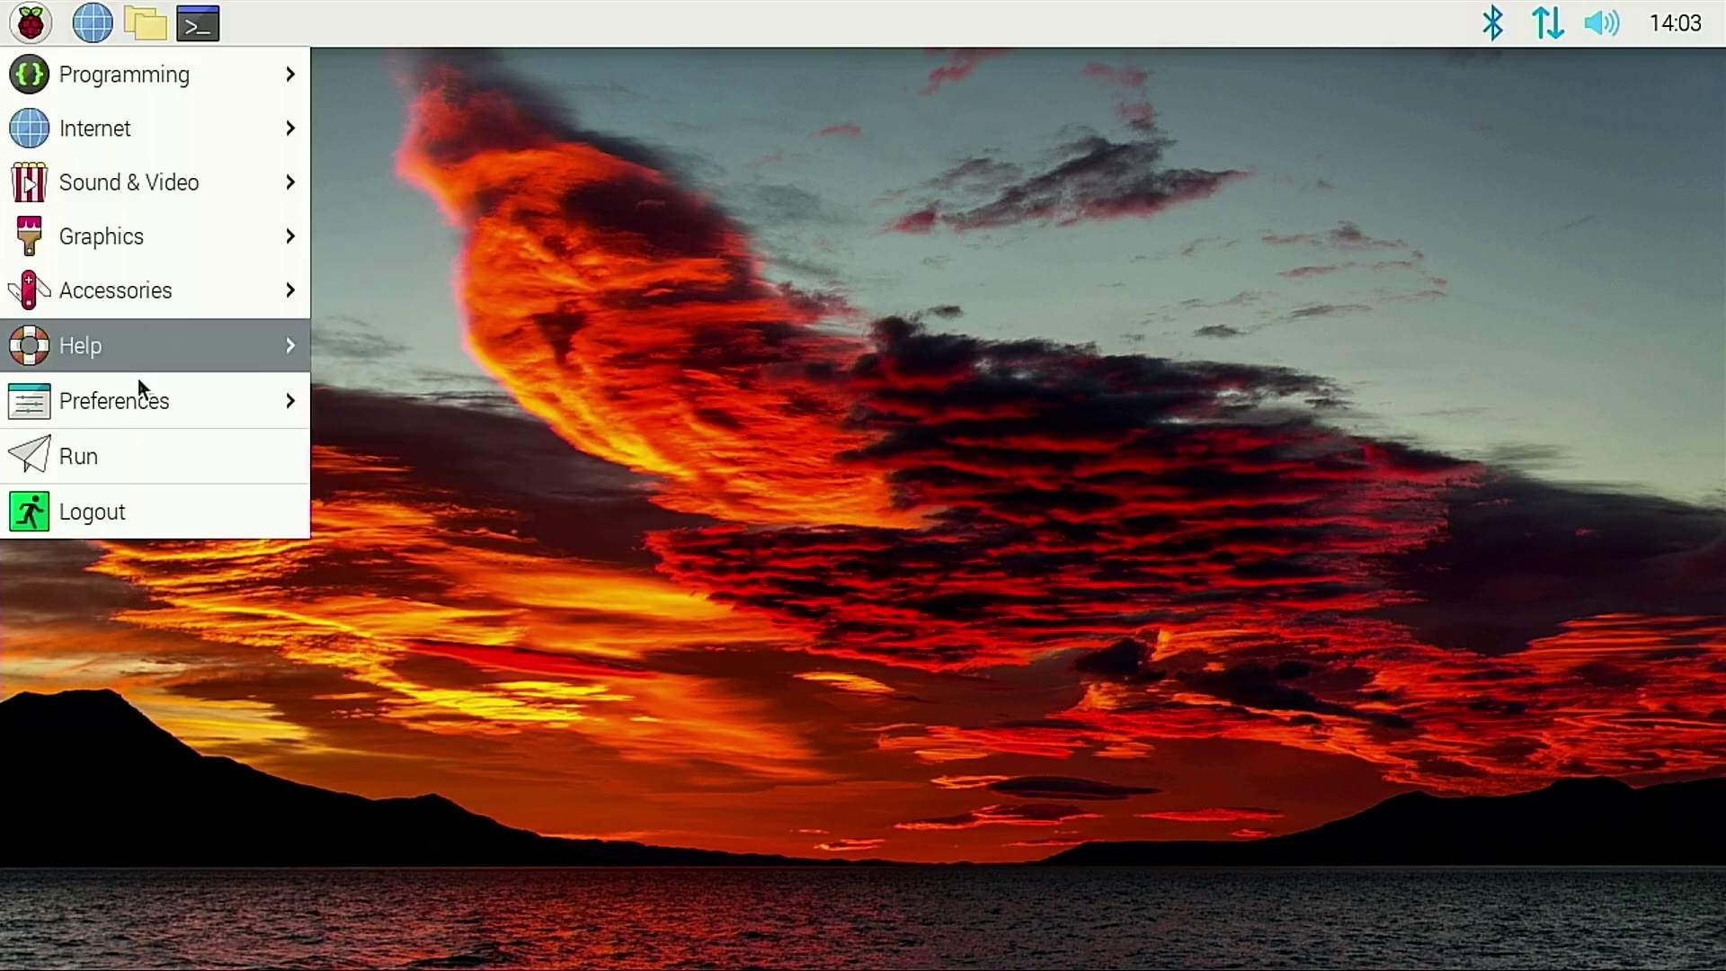
mouse_move(137, 402)
click(514, 782)
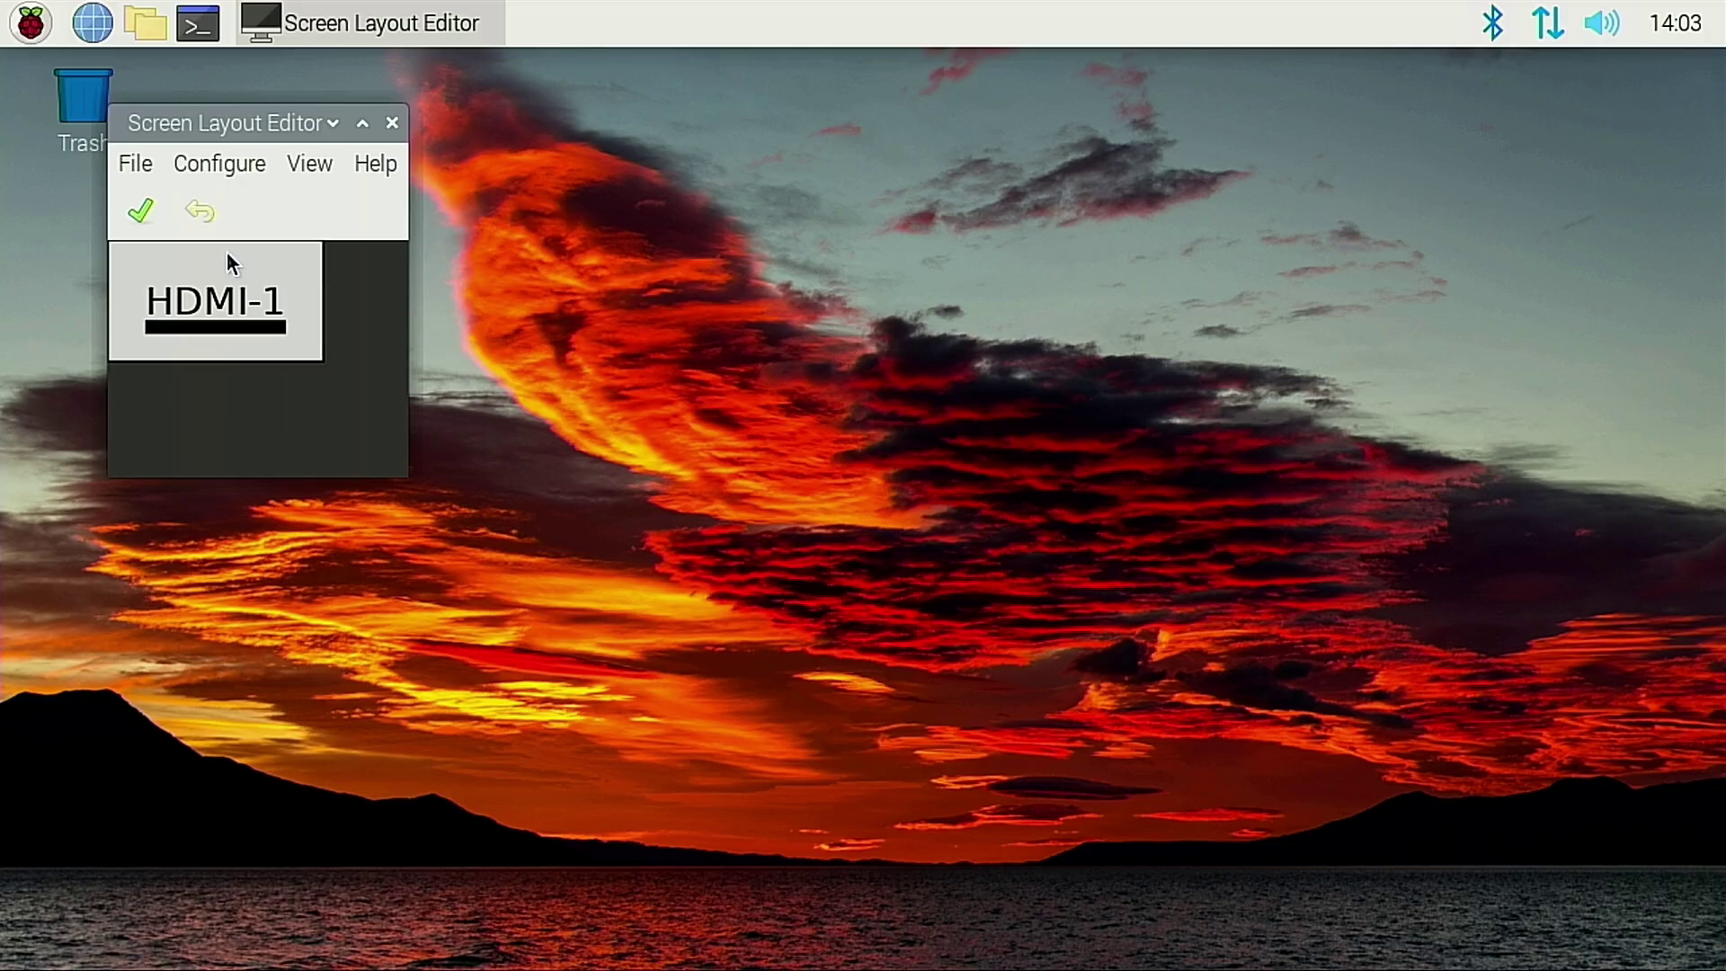
Set HDMI-1 resolution to 1920x1080, apply the layout and reboot now
click(232, 167)
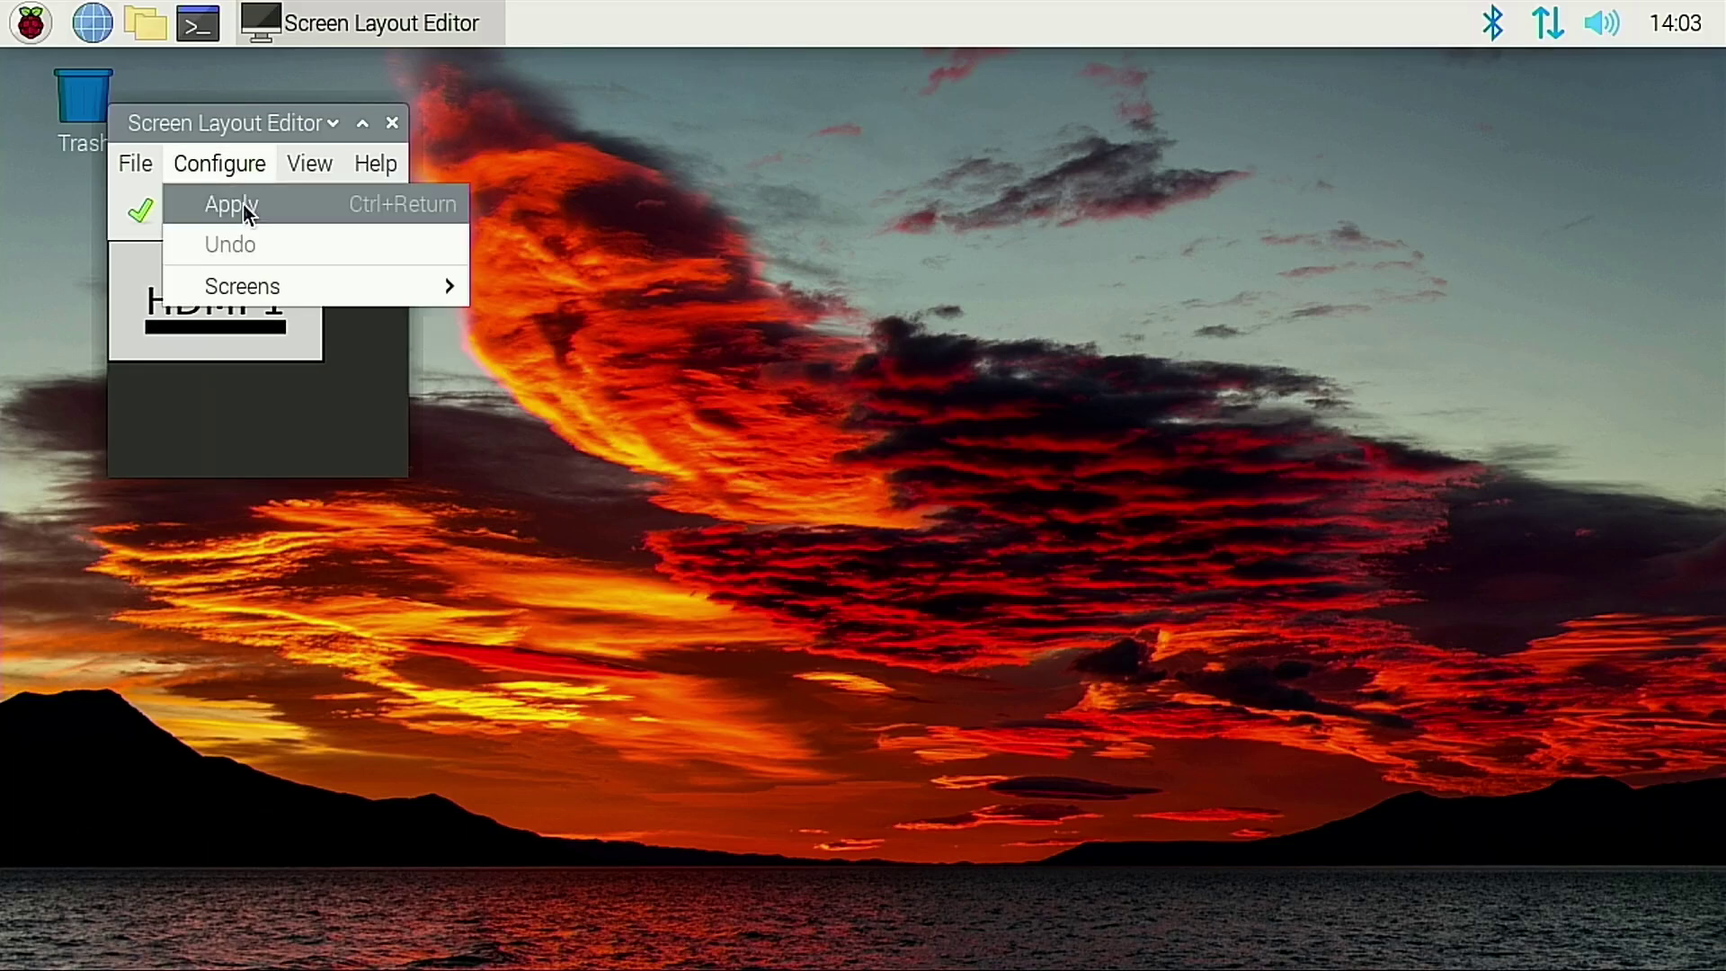
mouse_move(250, 288)
mouse_move(611, 289)
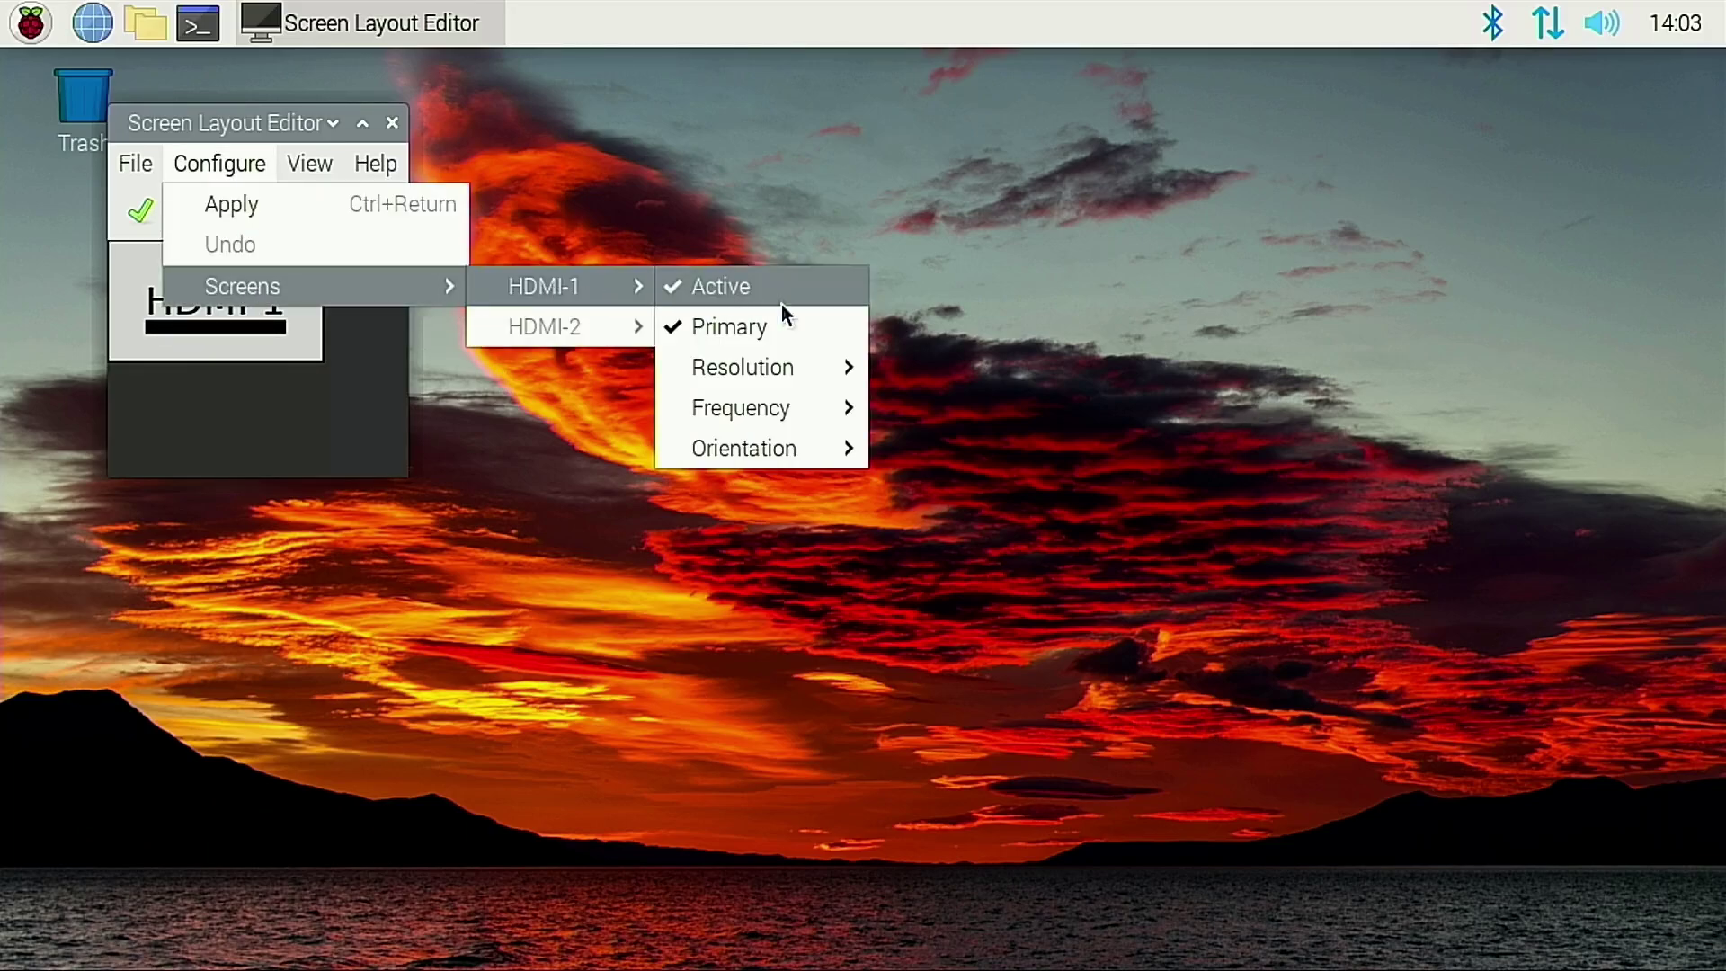
mouse_move(809, 364)
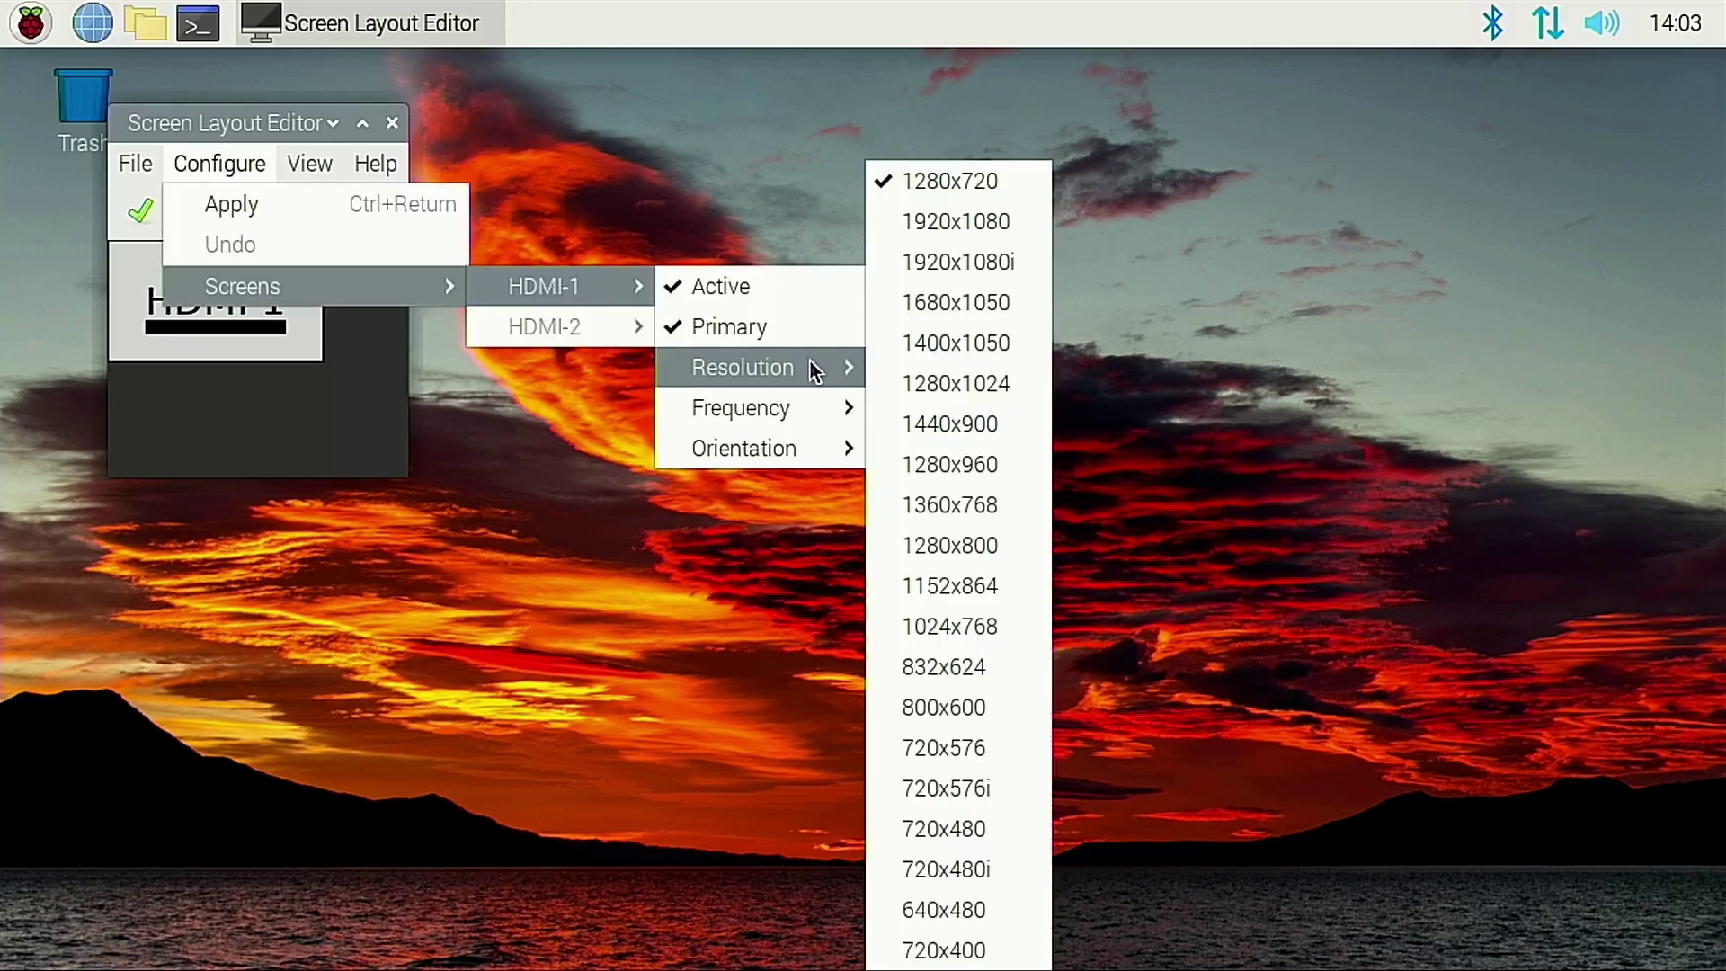
click(1000, 230)
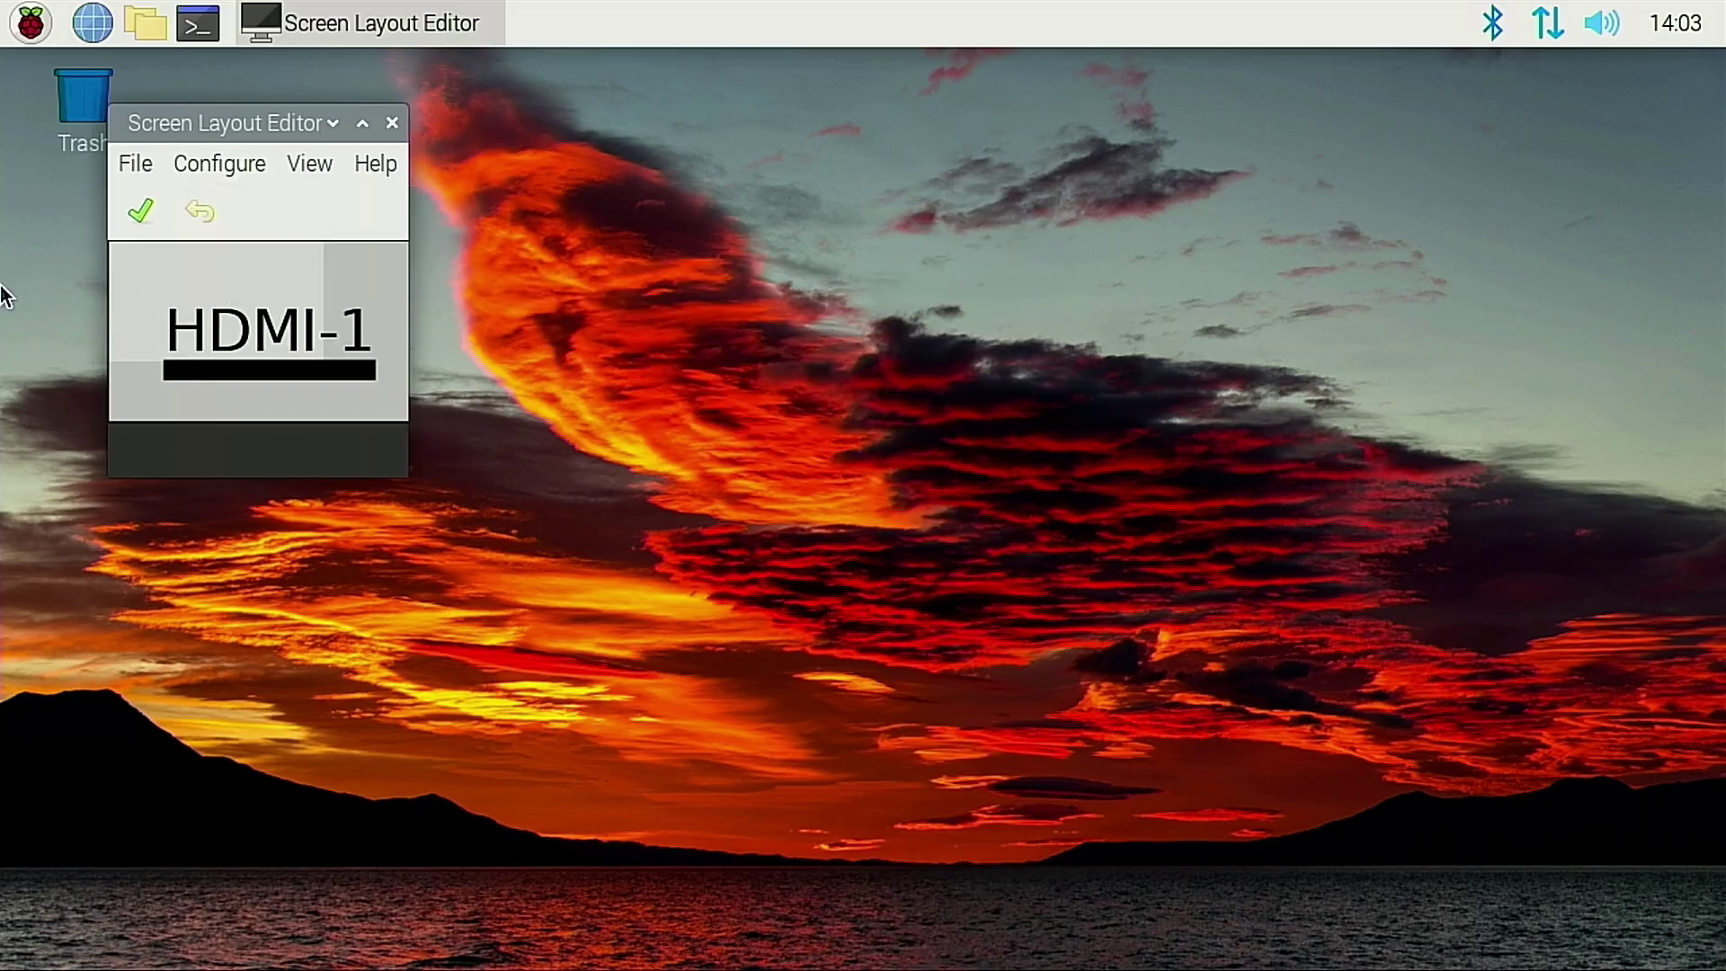
click(137, 209)
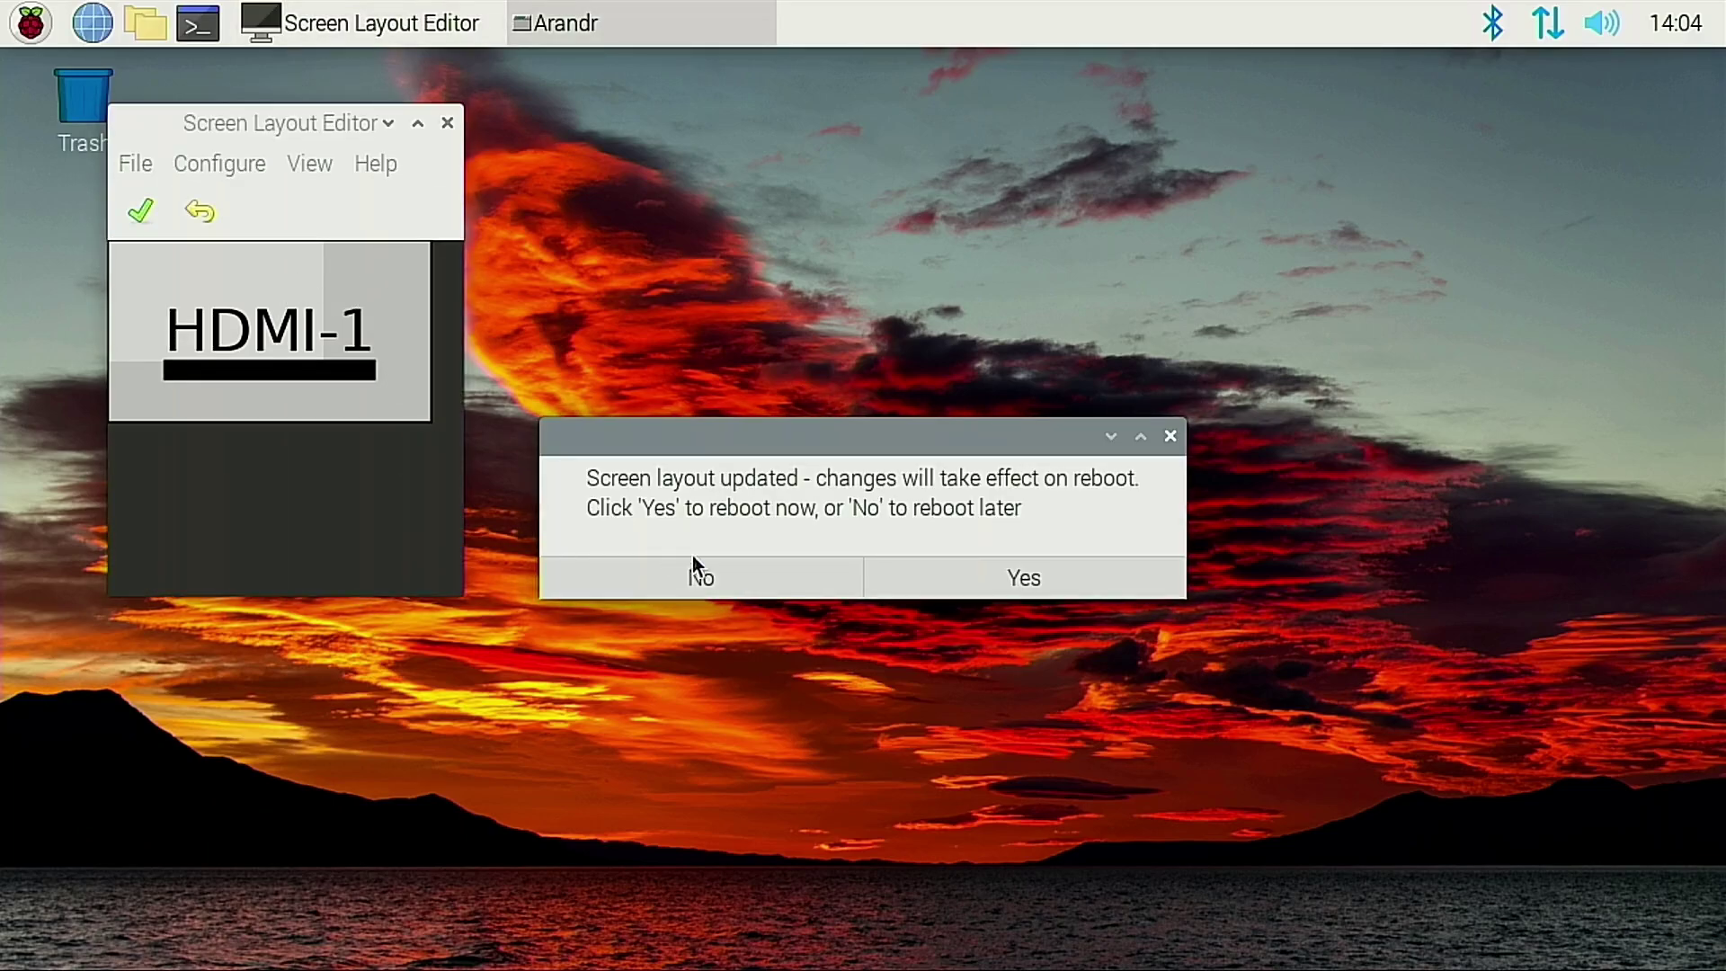
click(1012, 568)
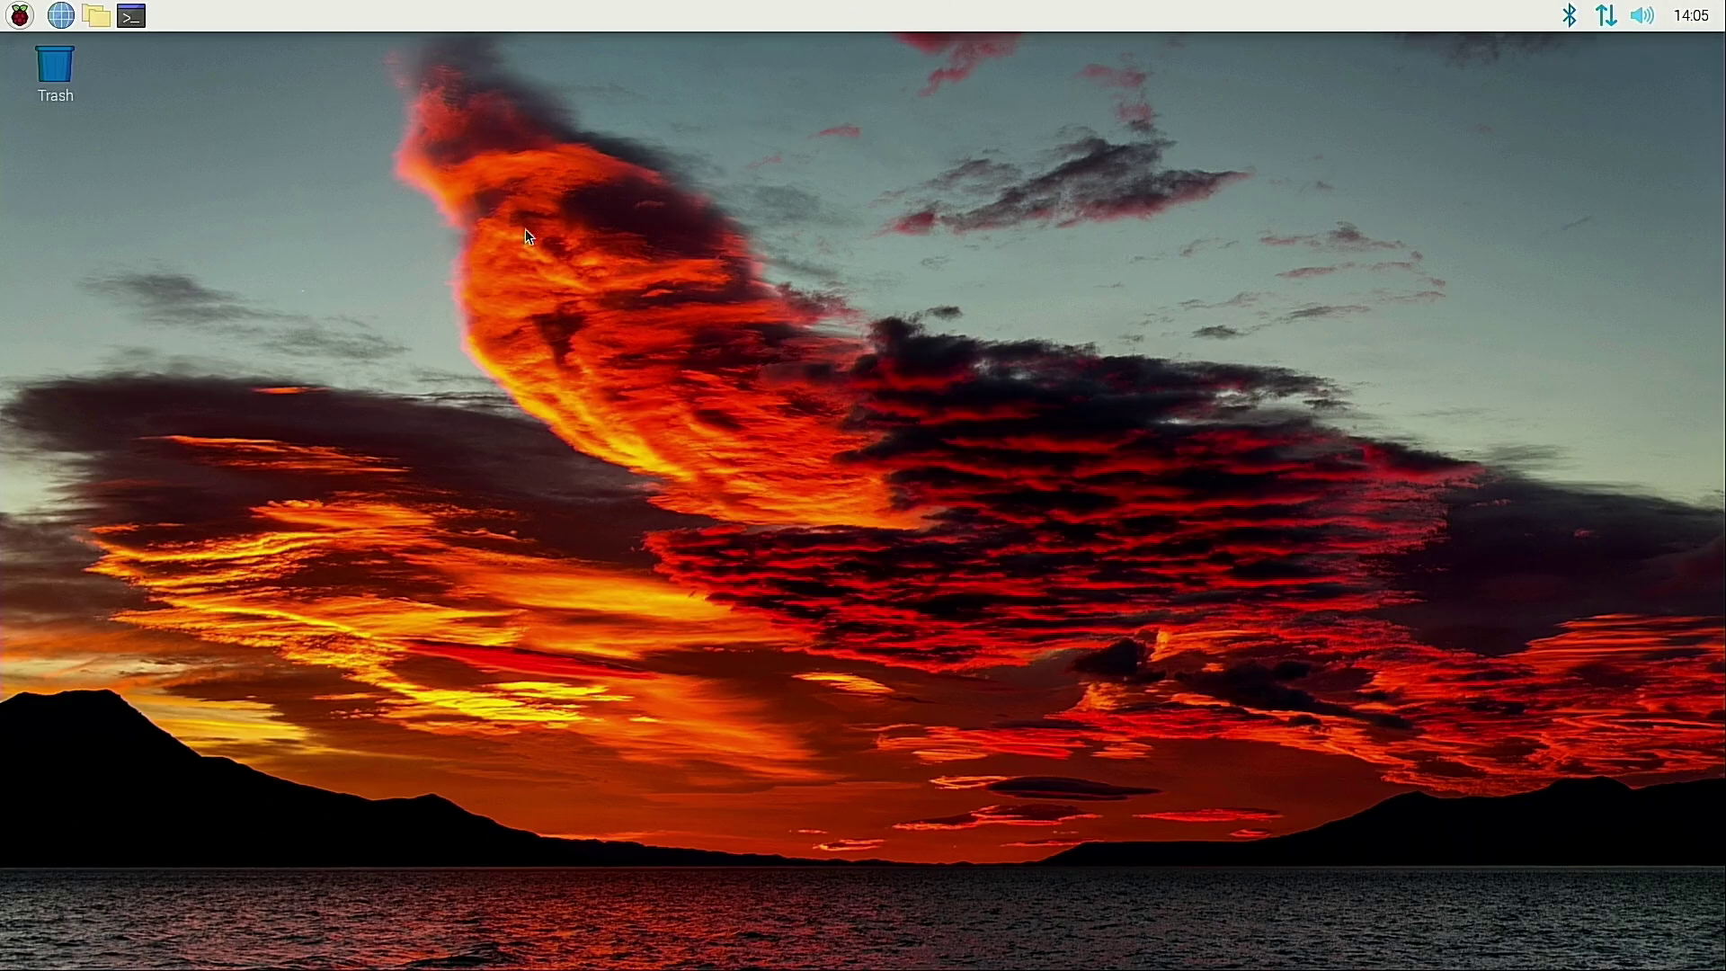
Open Desktop Preferences from the desktop context menu and browse its Menu Bar, System and Defaults tabs
right_click(304, 276)
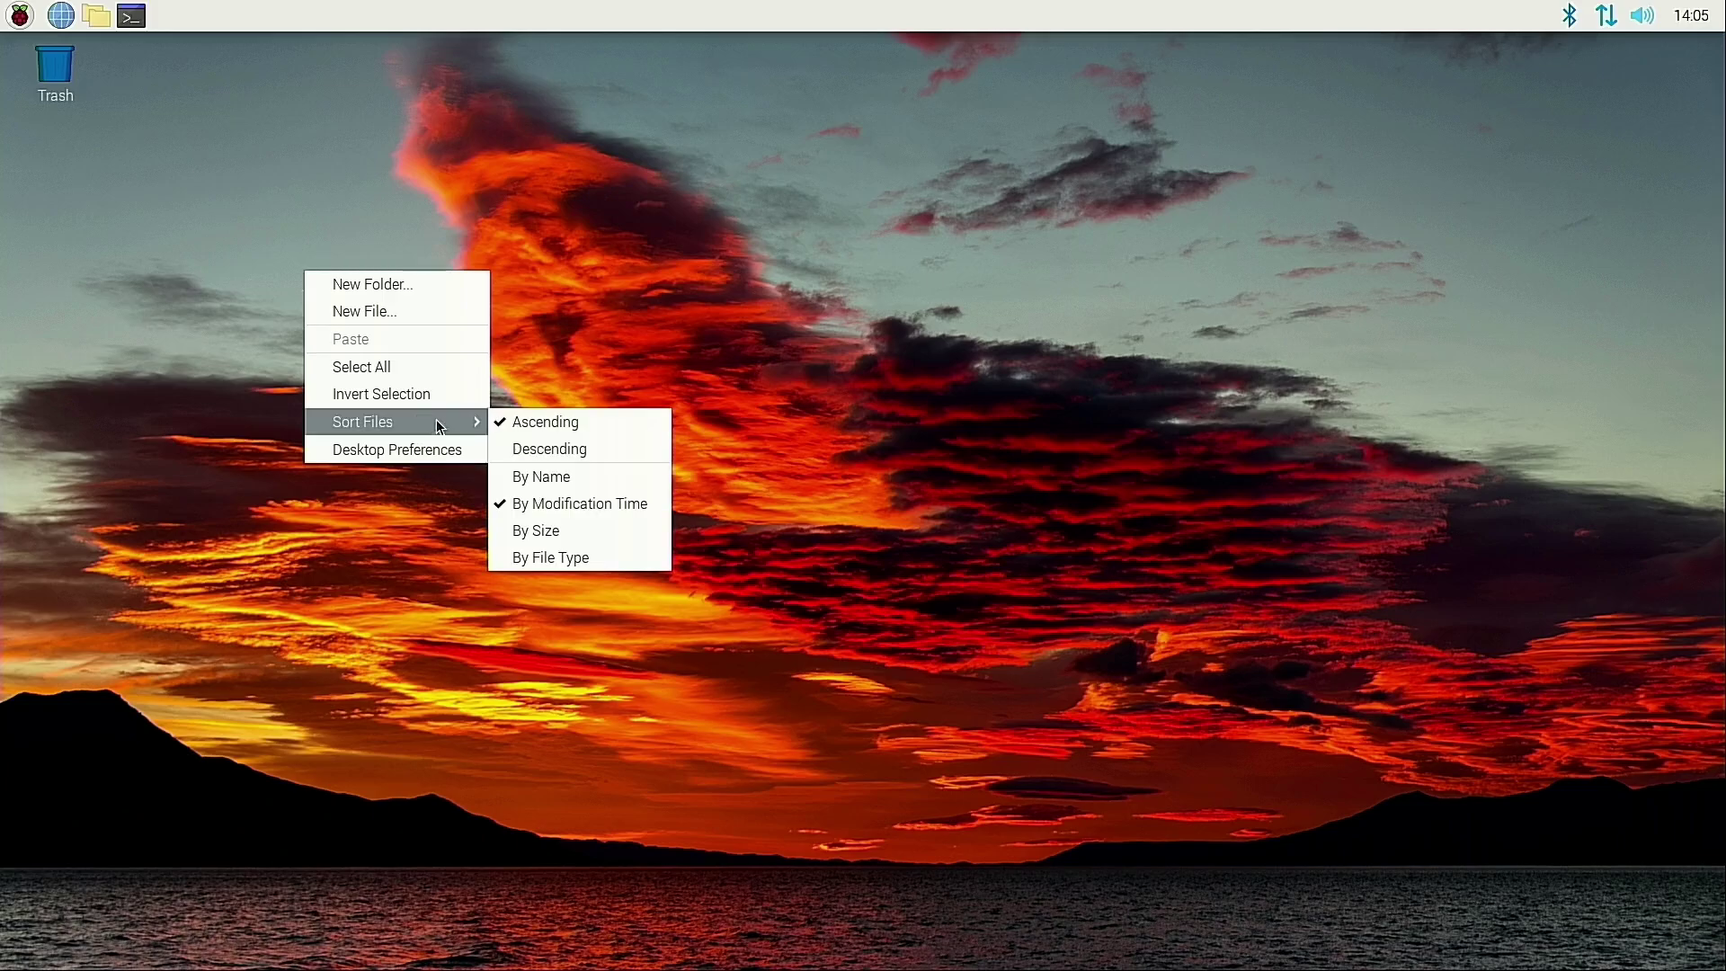
click(427, 451)
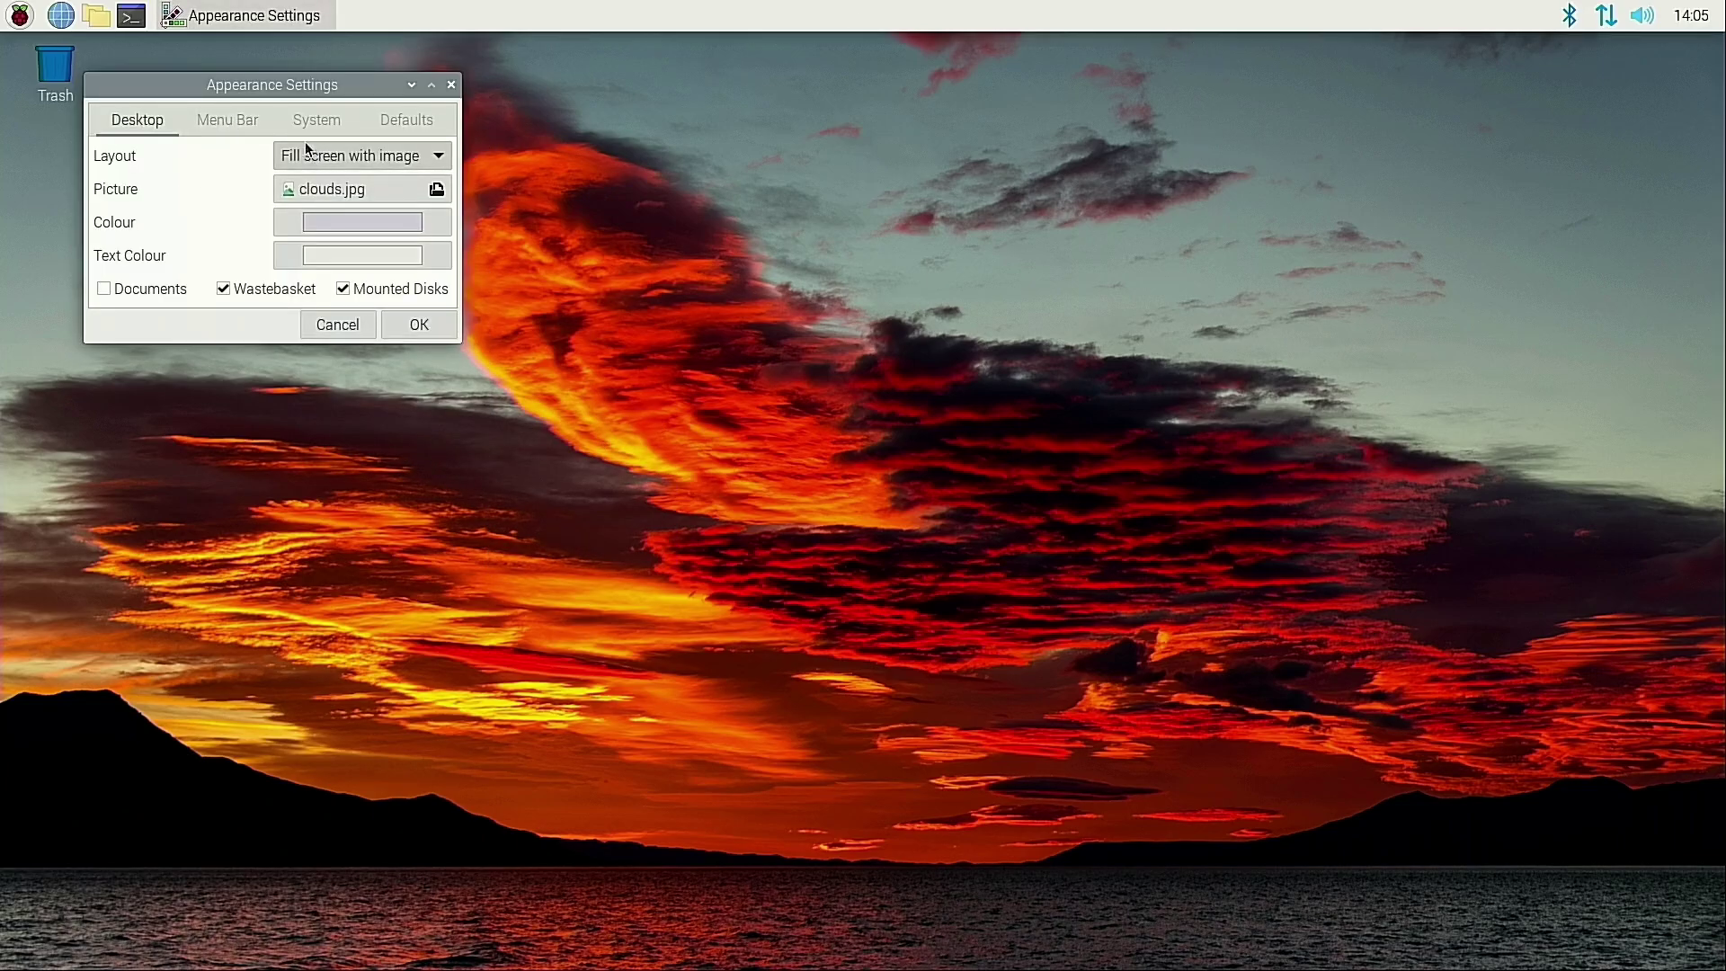
click(236, 122)
click(305, 126)
click(377, 122)
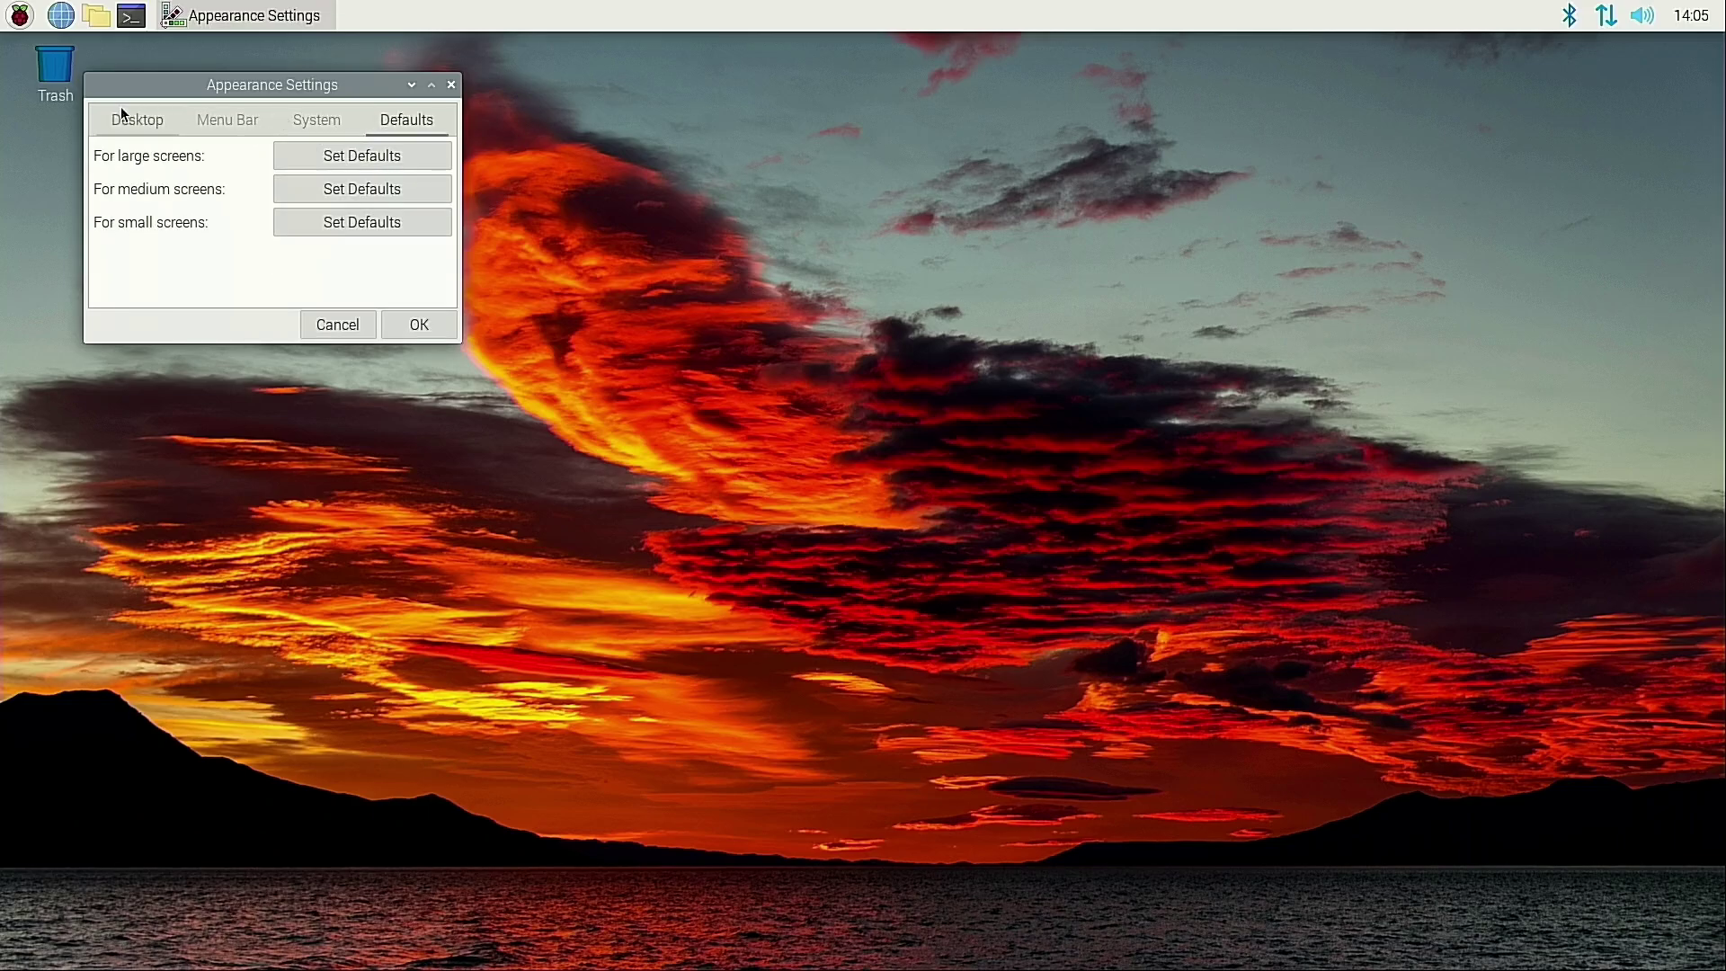
click(135, 109)
Try fisherman.jpg and fjord.jpg, then settle on mountain.jpg as the desktop wallpaper
click(345, 193)
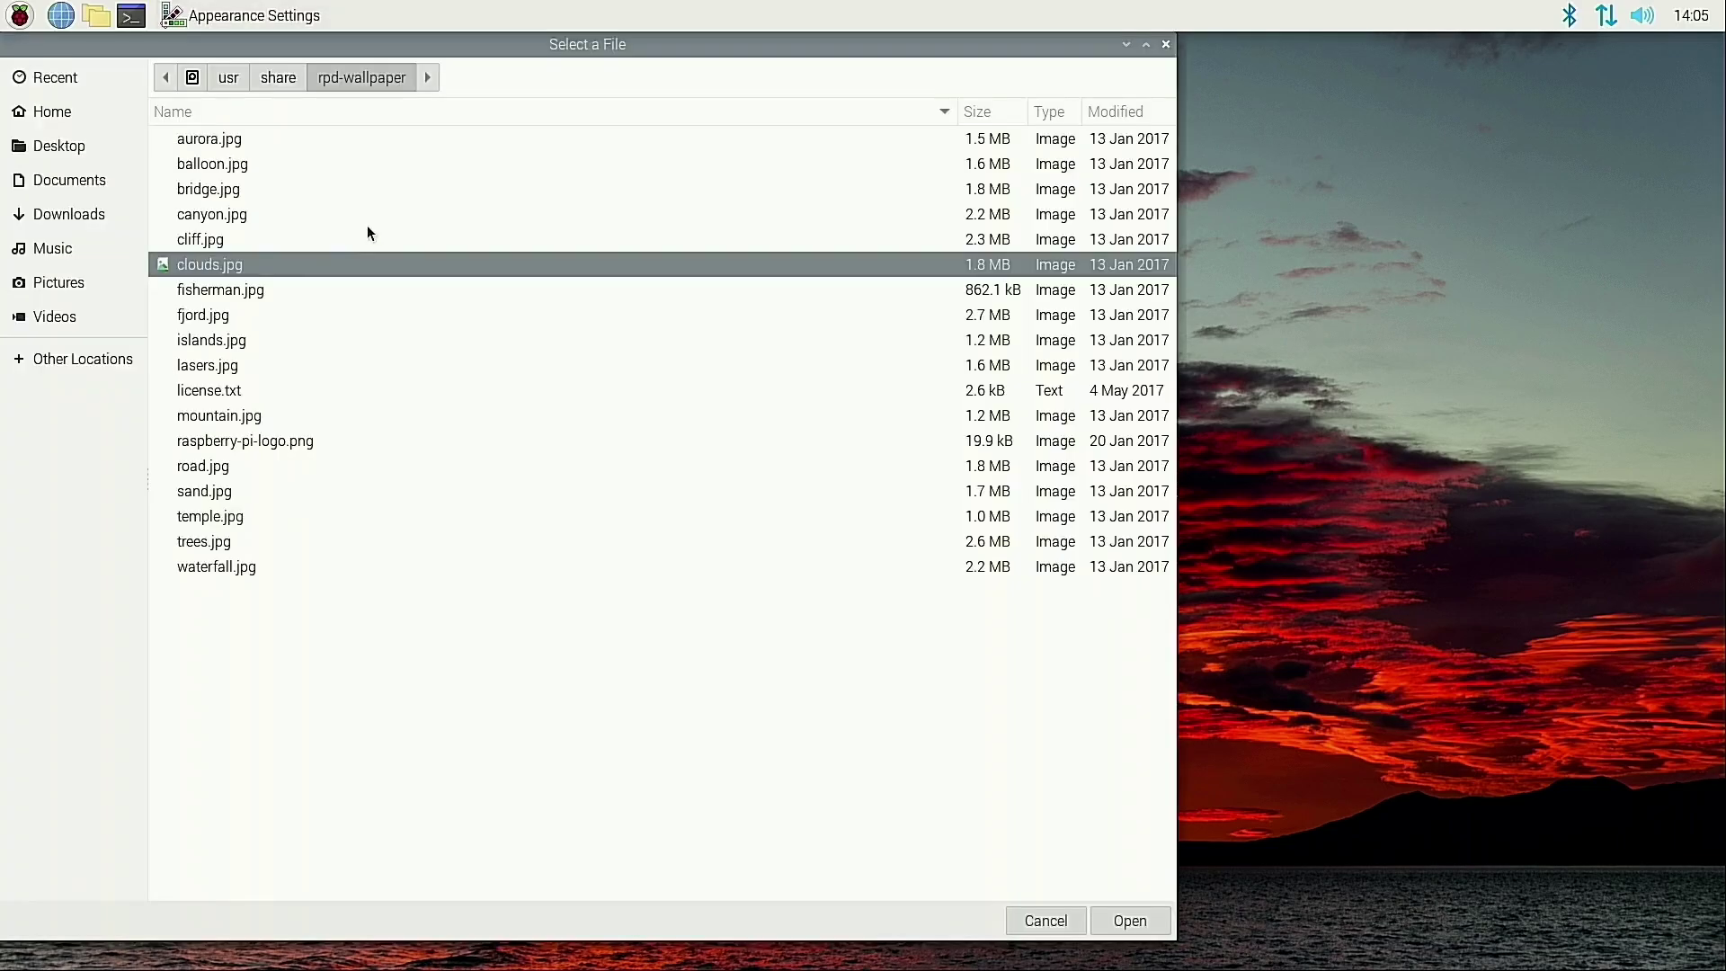
click(263, 291)
double_click(263, 293)
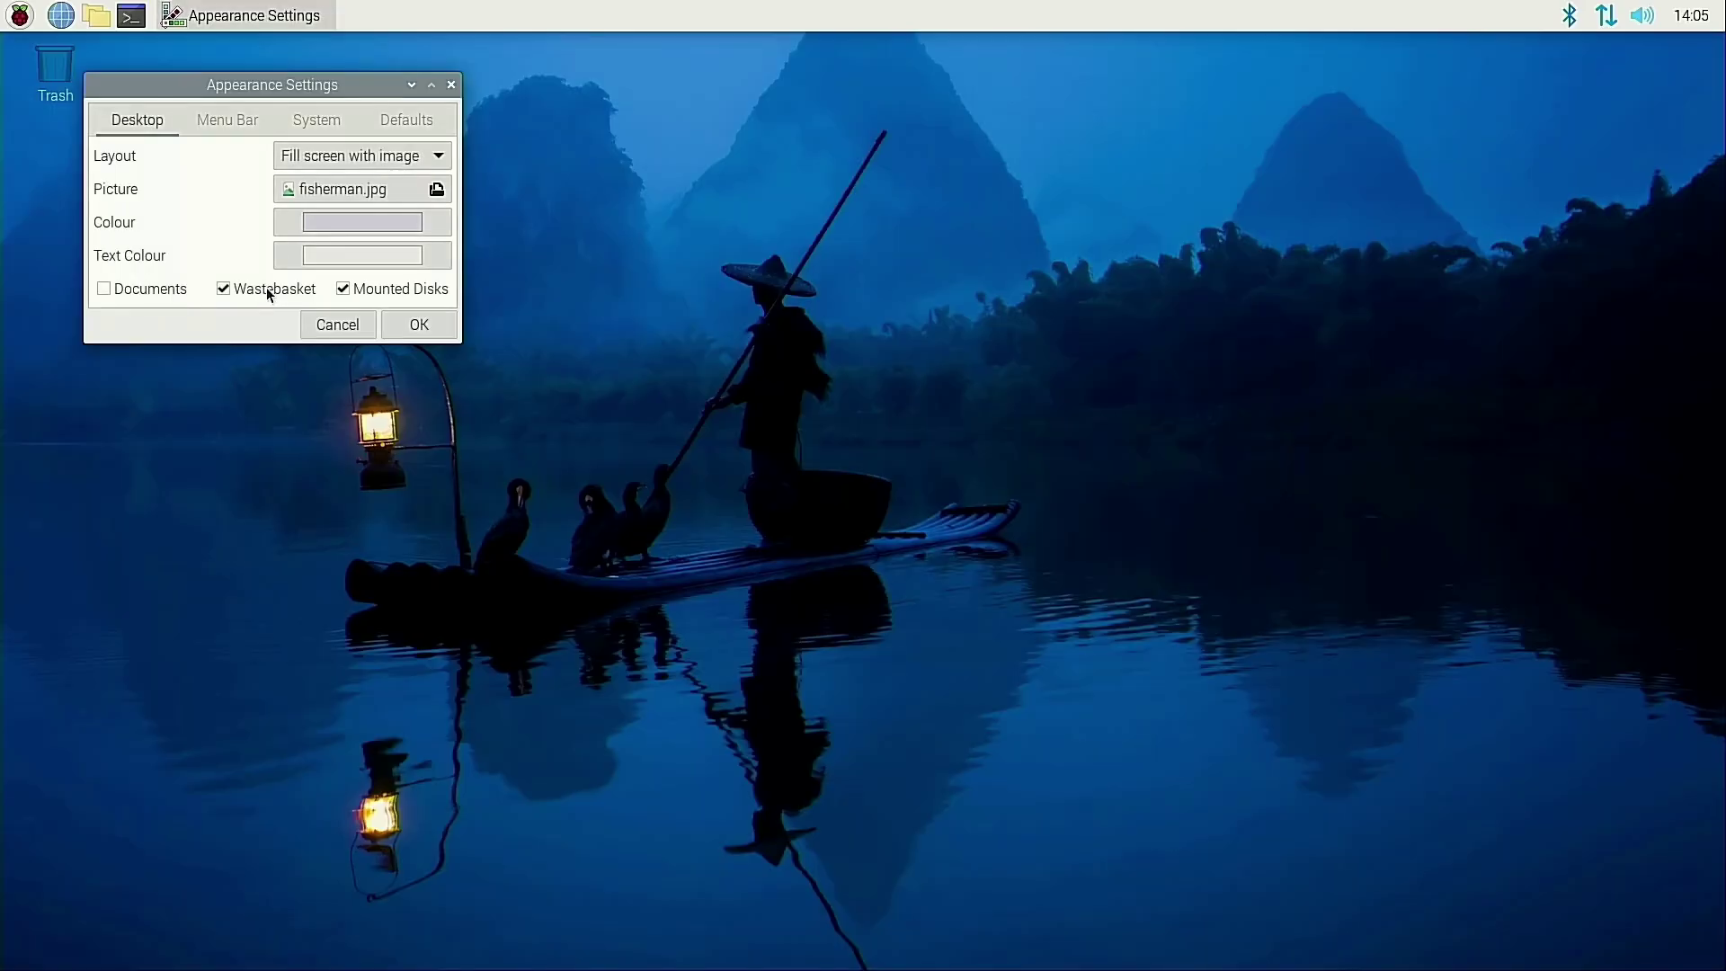
click(403, 183)
double_click(239, 316)
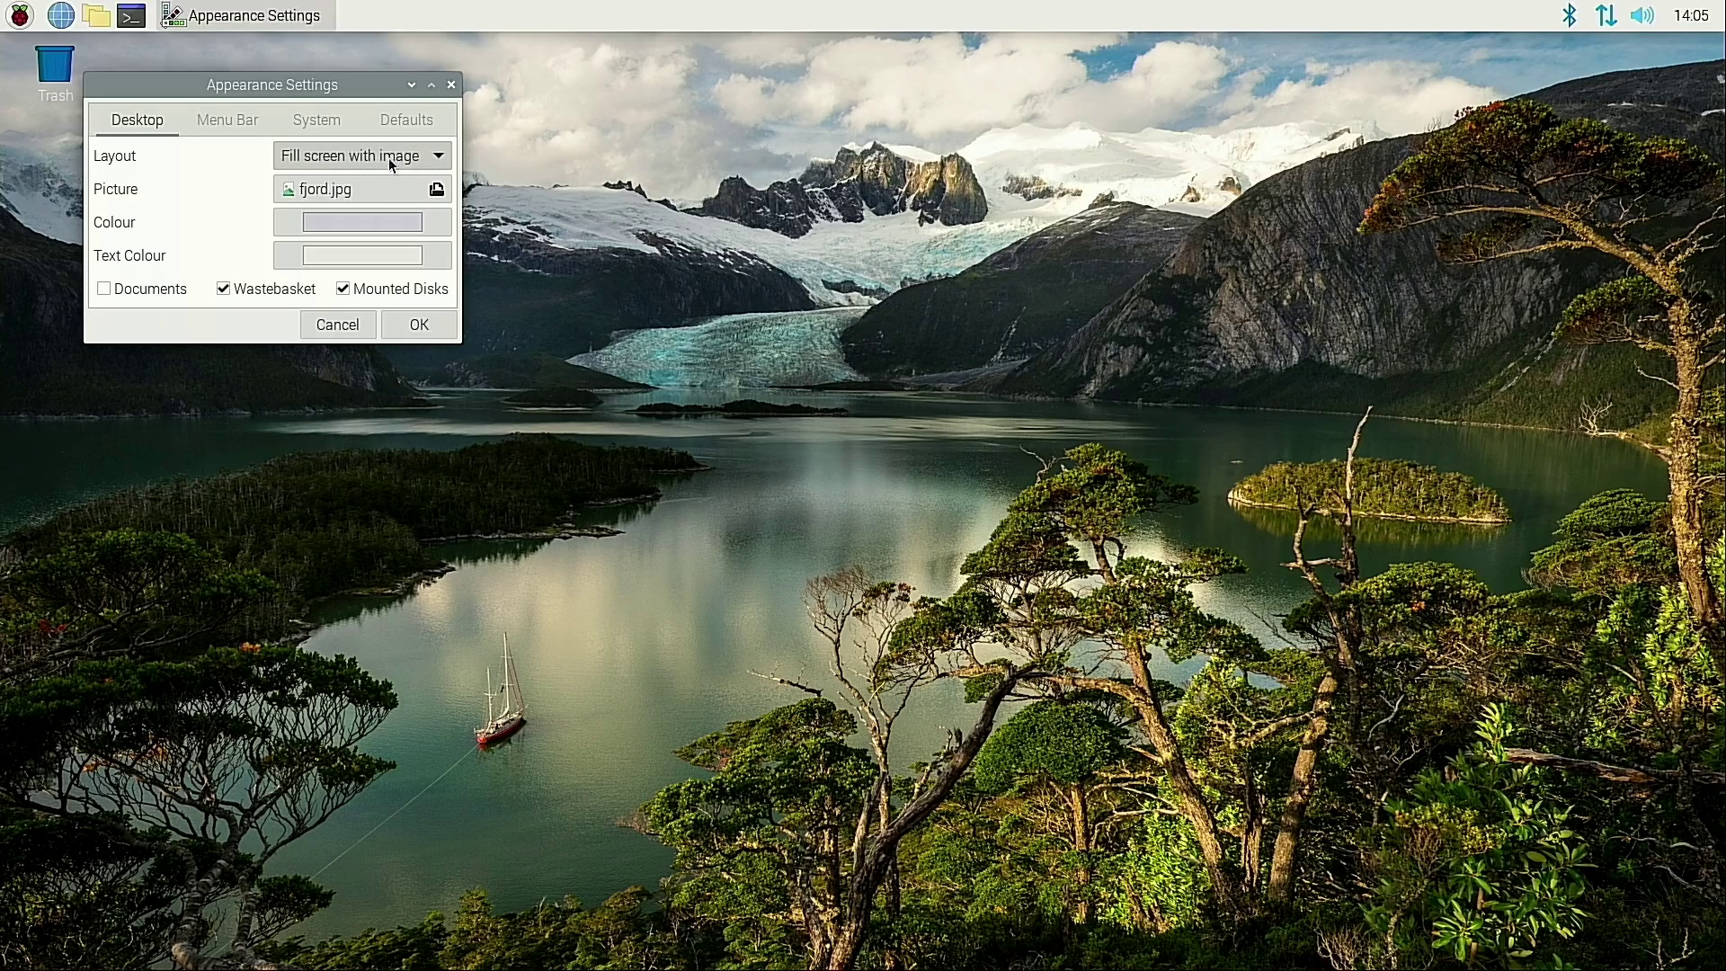
click(369, 185)
click(219, 418)
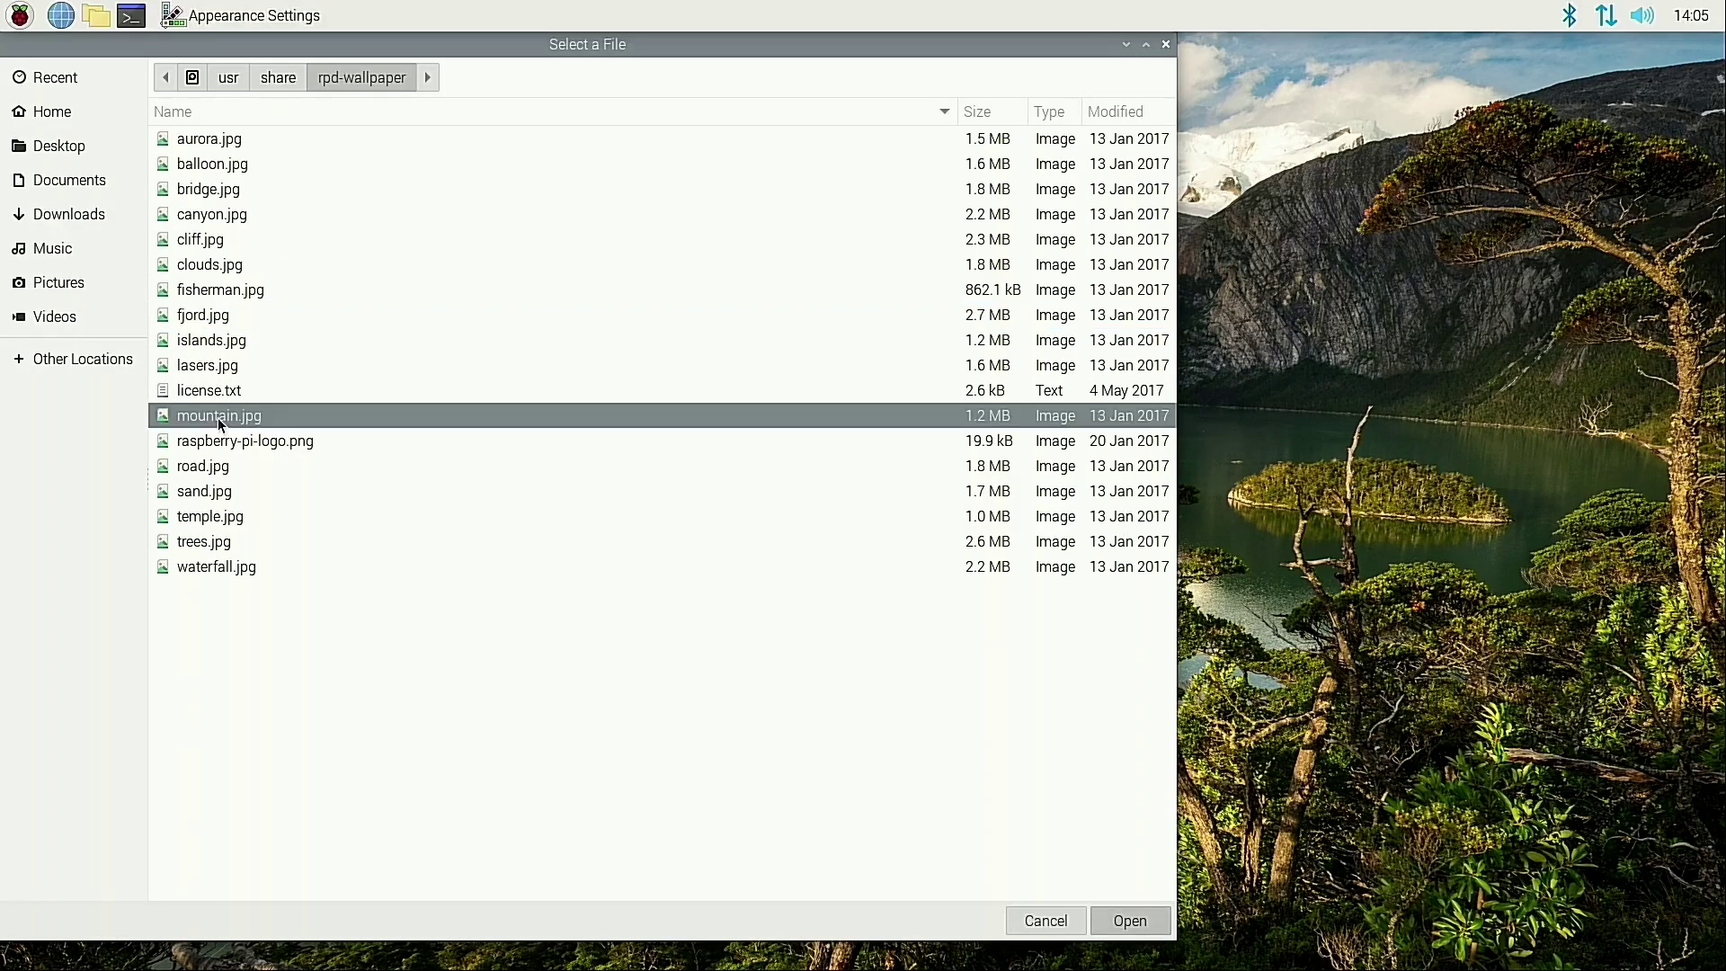
double_click(219, 419)
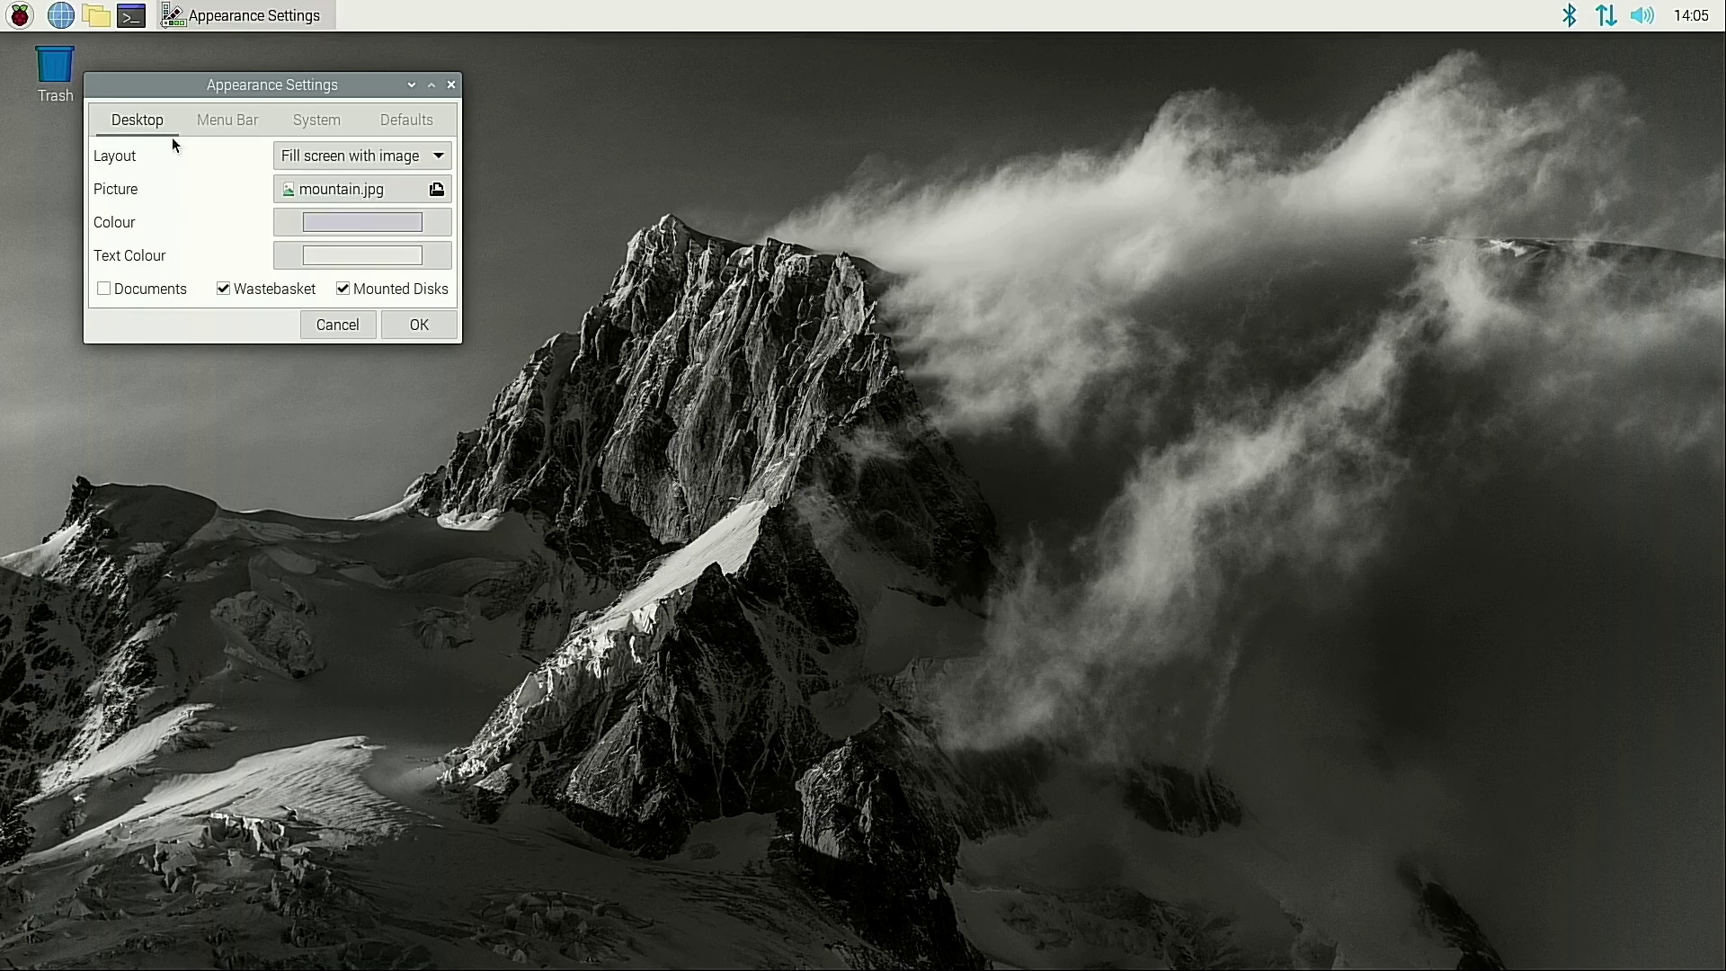
Show the Documents folder icon on the desktop, review the other tabs and close Appearance Settings
click(163, 294)
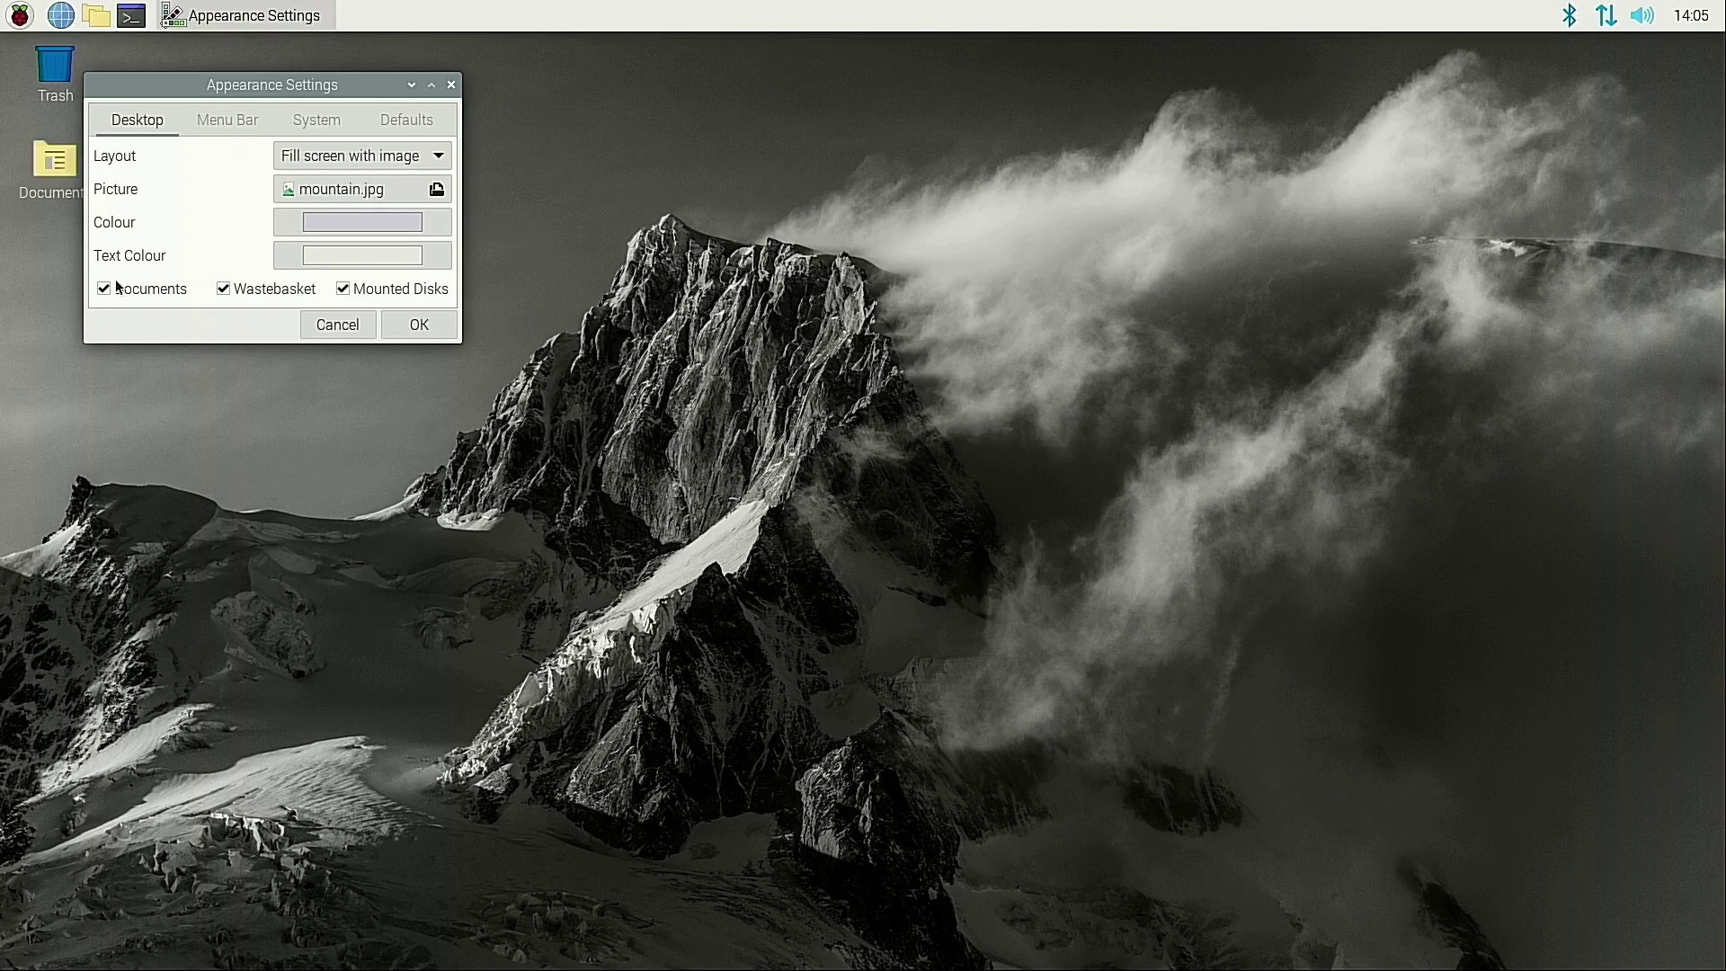
click(228, 119)
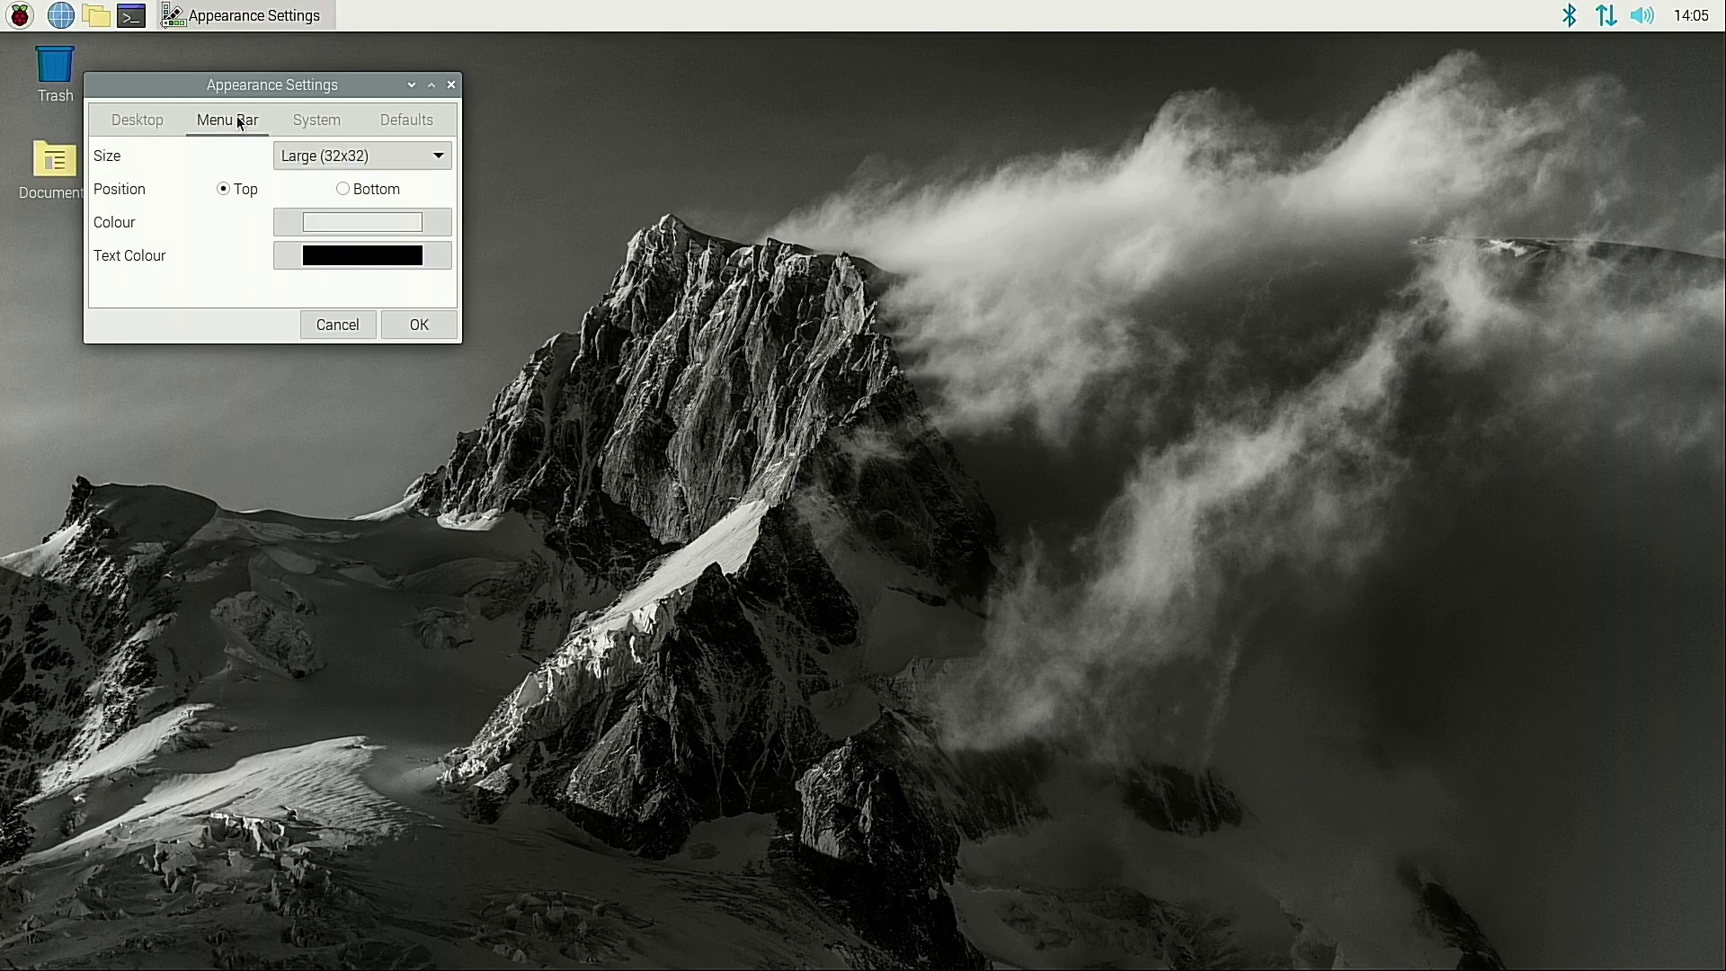
click(334, 122)
click(426, 128)
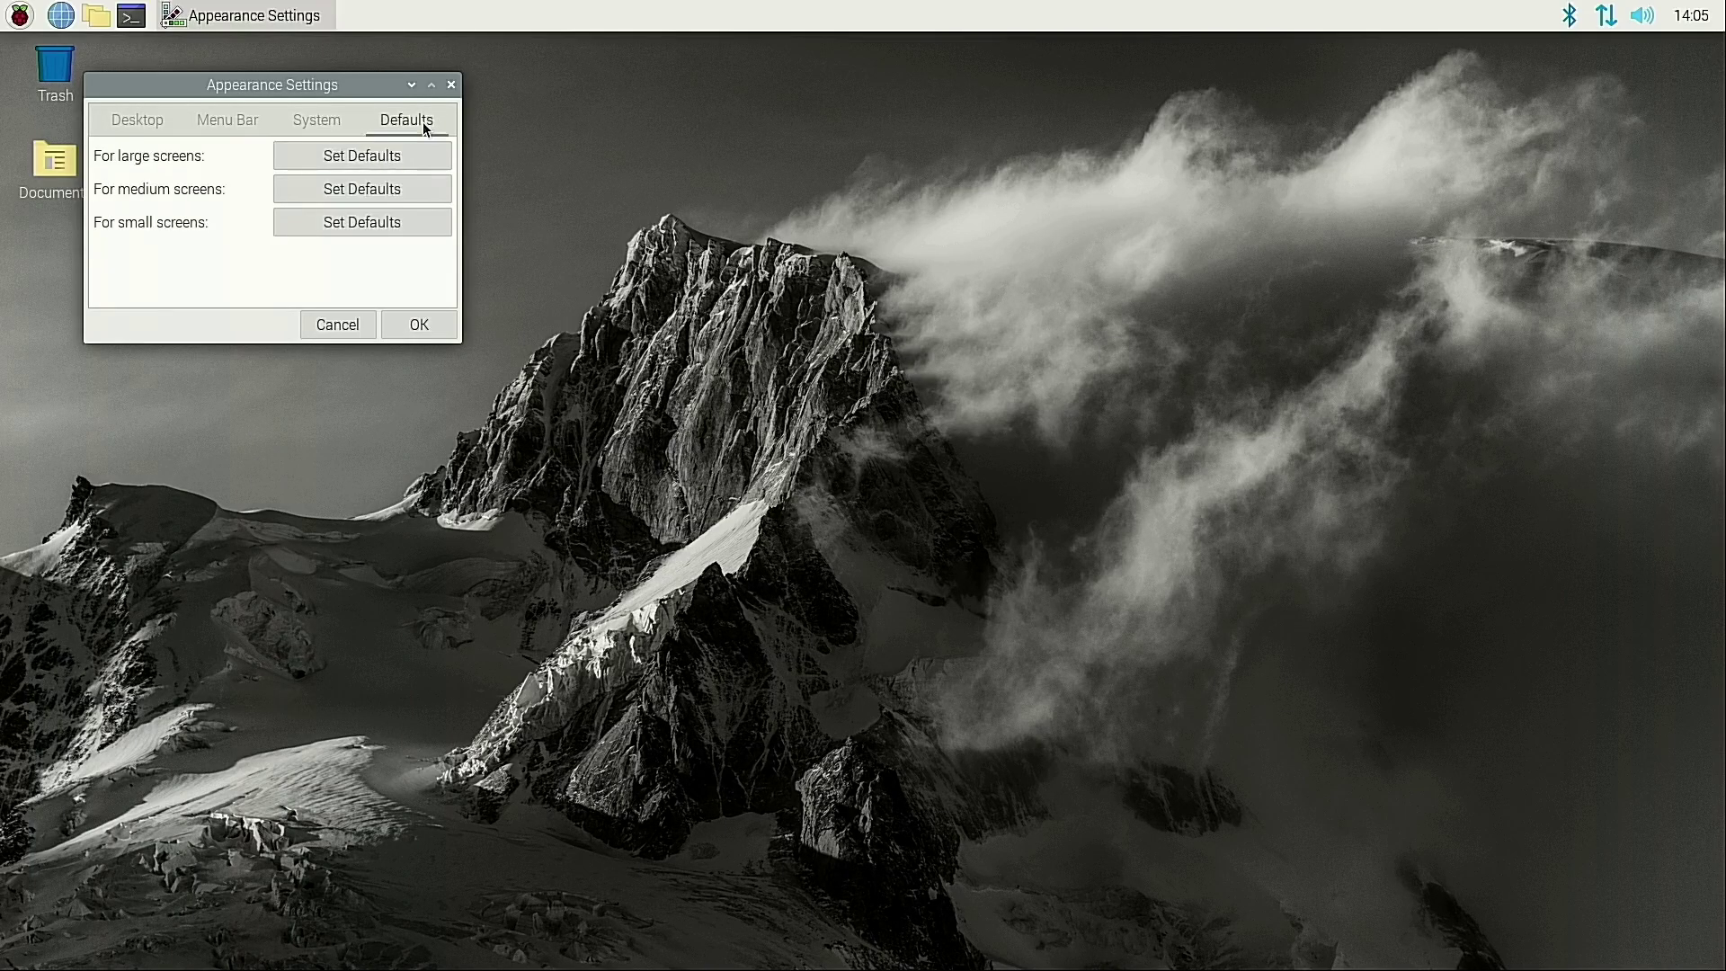
click(450, 84)
right_click(486, 27)
Set the panel Edge to Bottom in Panel Settings, review the other tabs, and close it
click(573, 128)
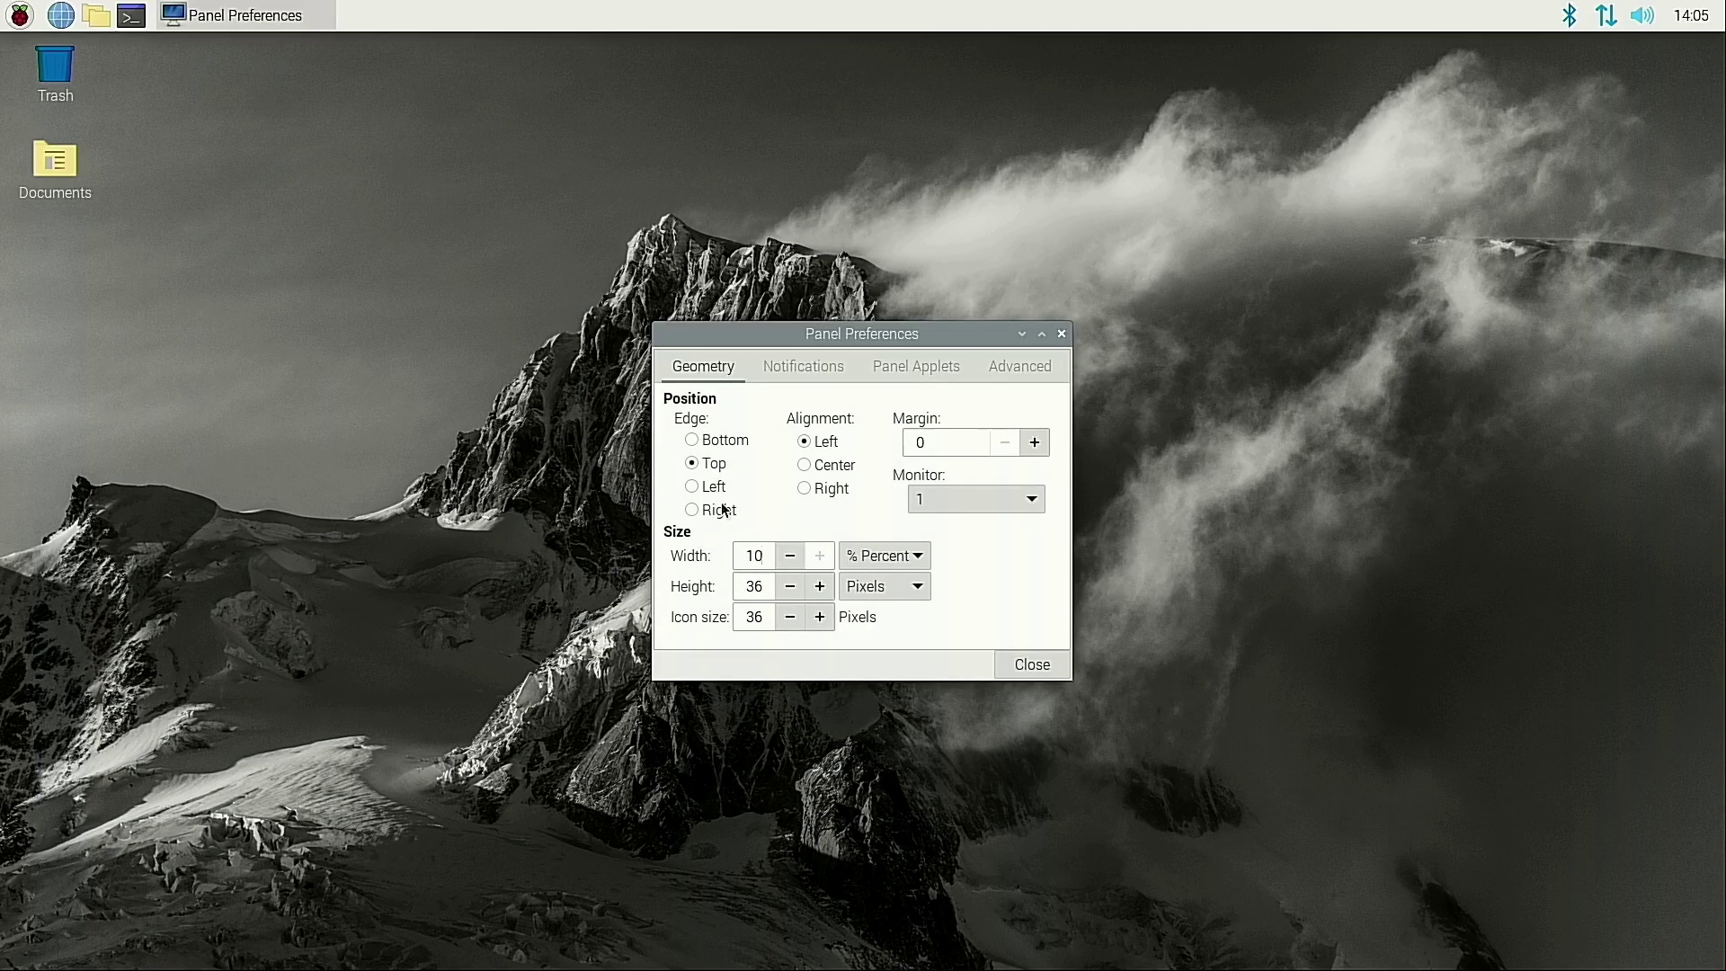
click(691, 439)
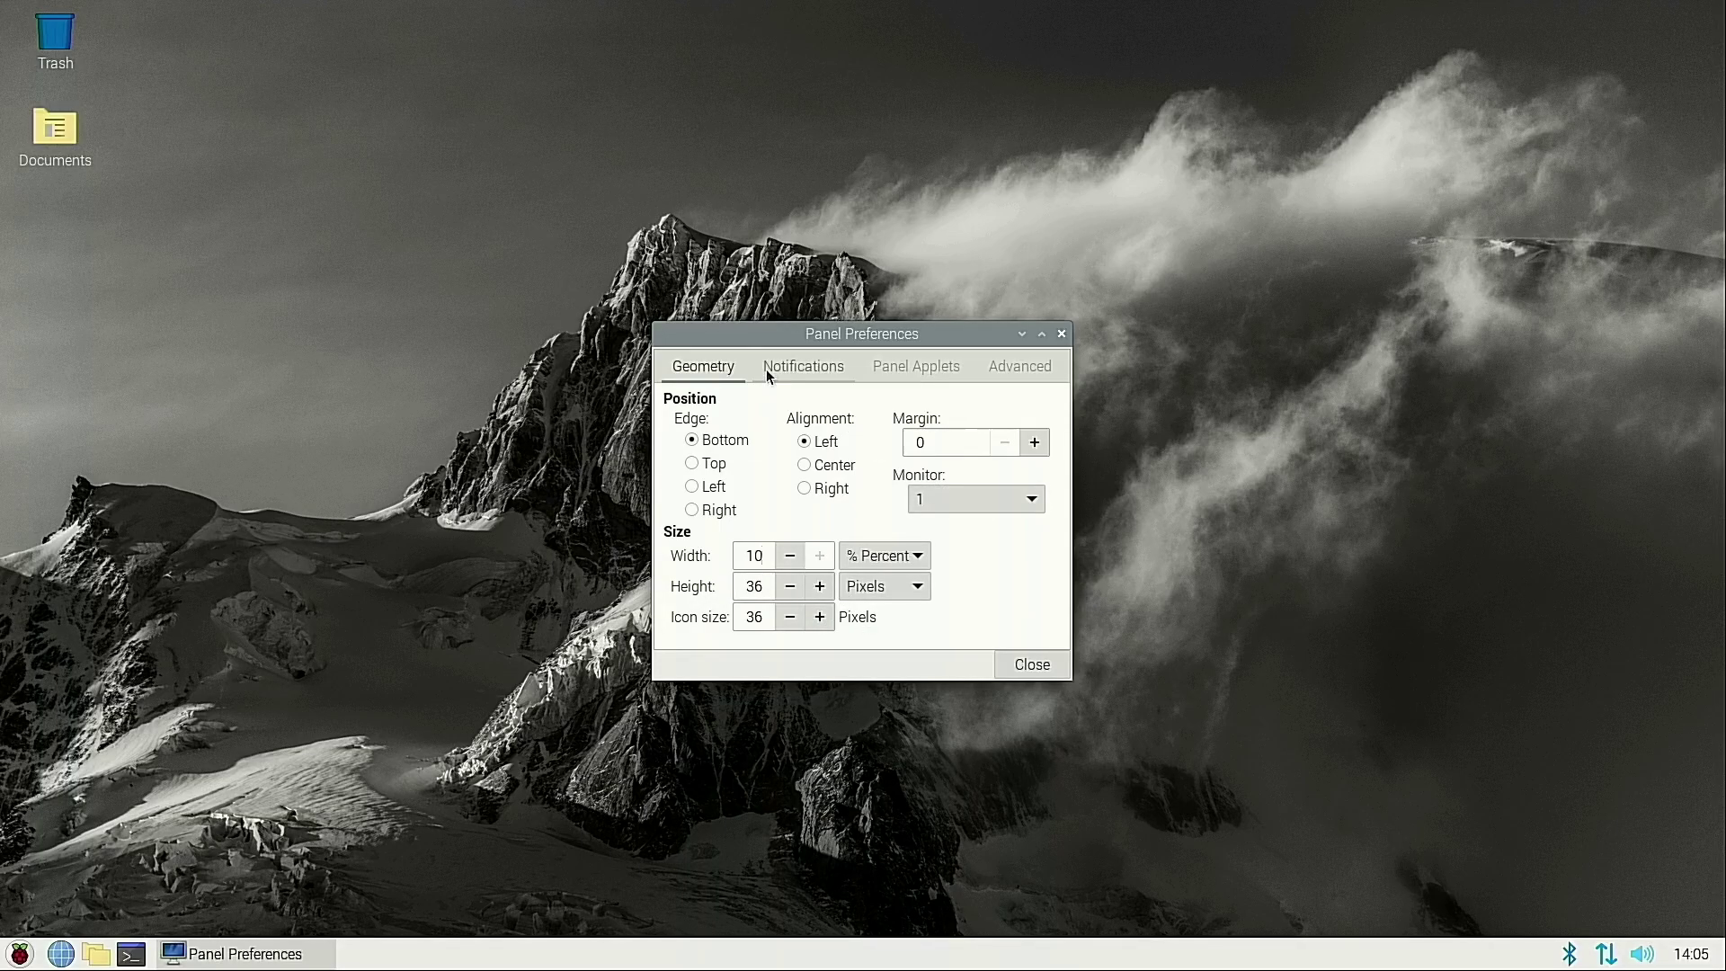
click(803, 370)
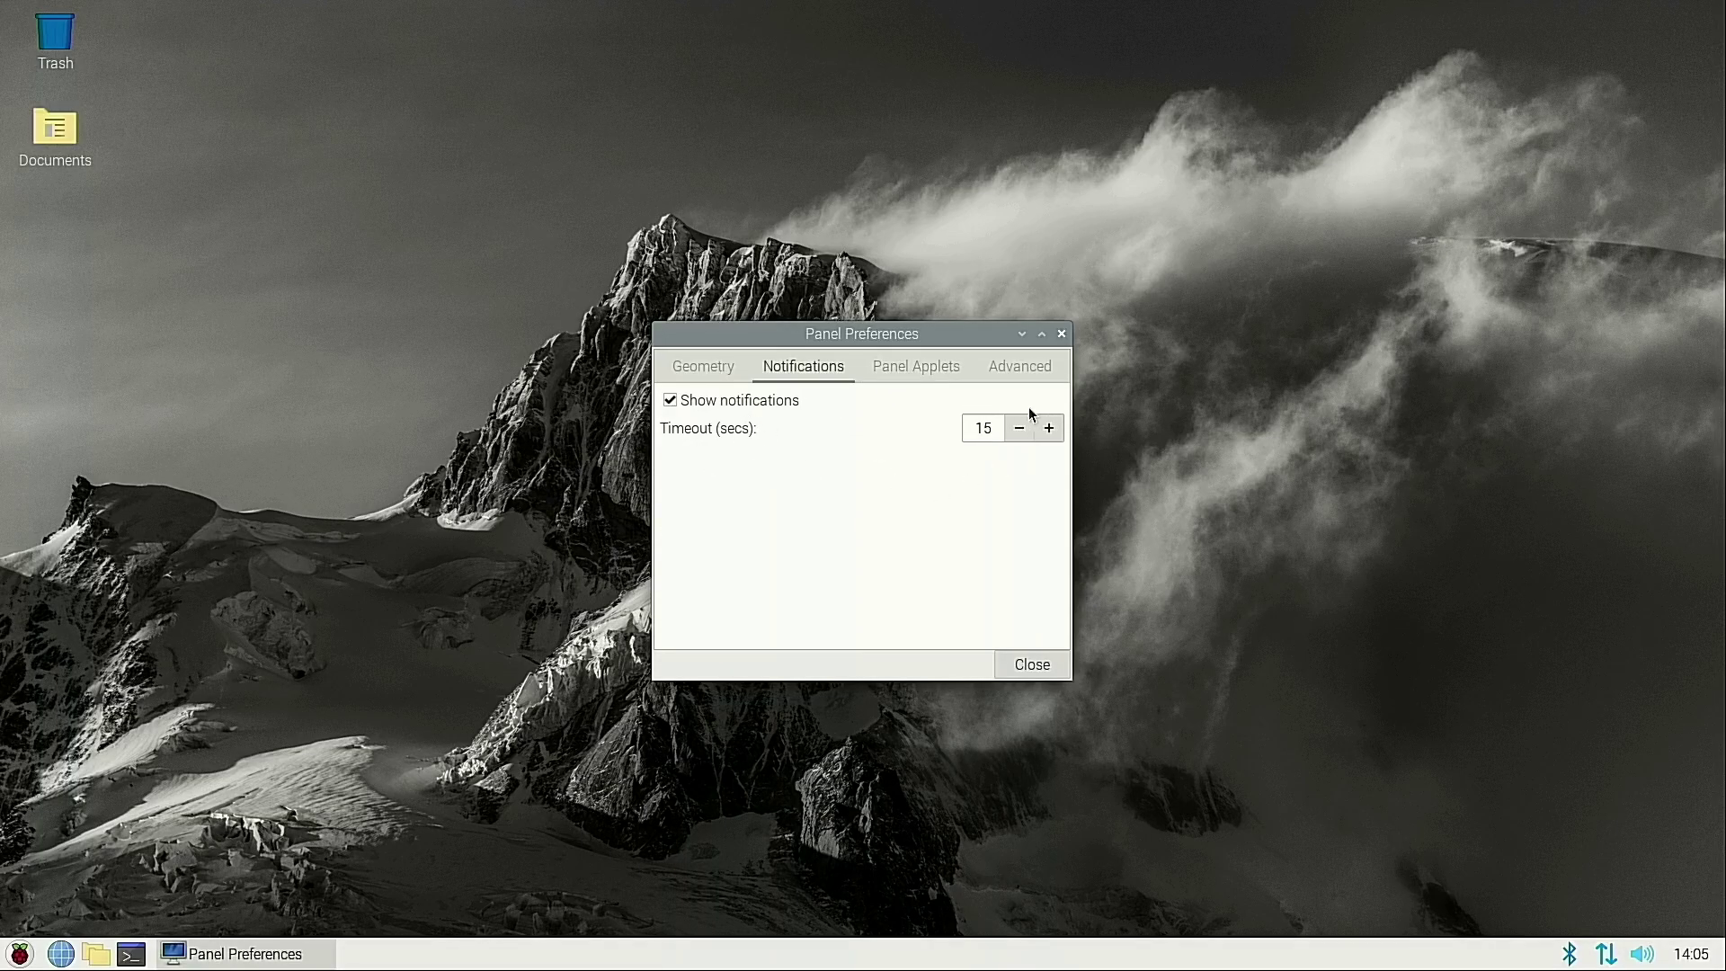
click(919, 369)
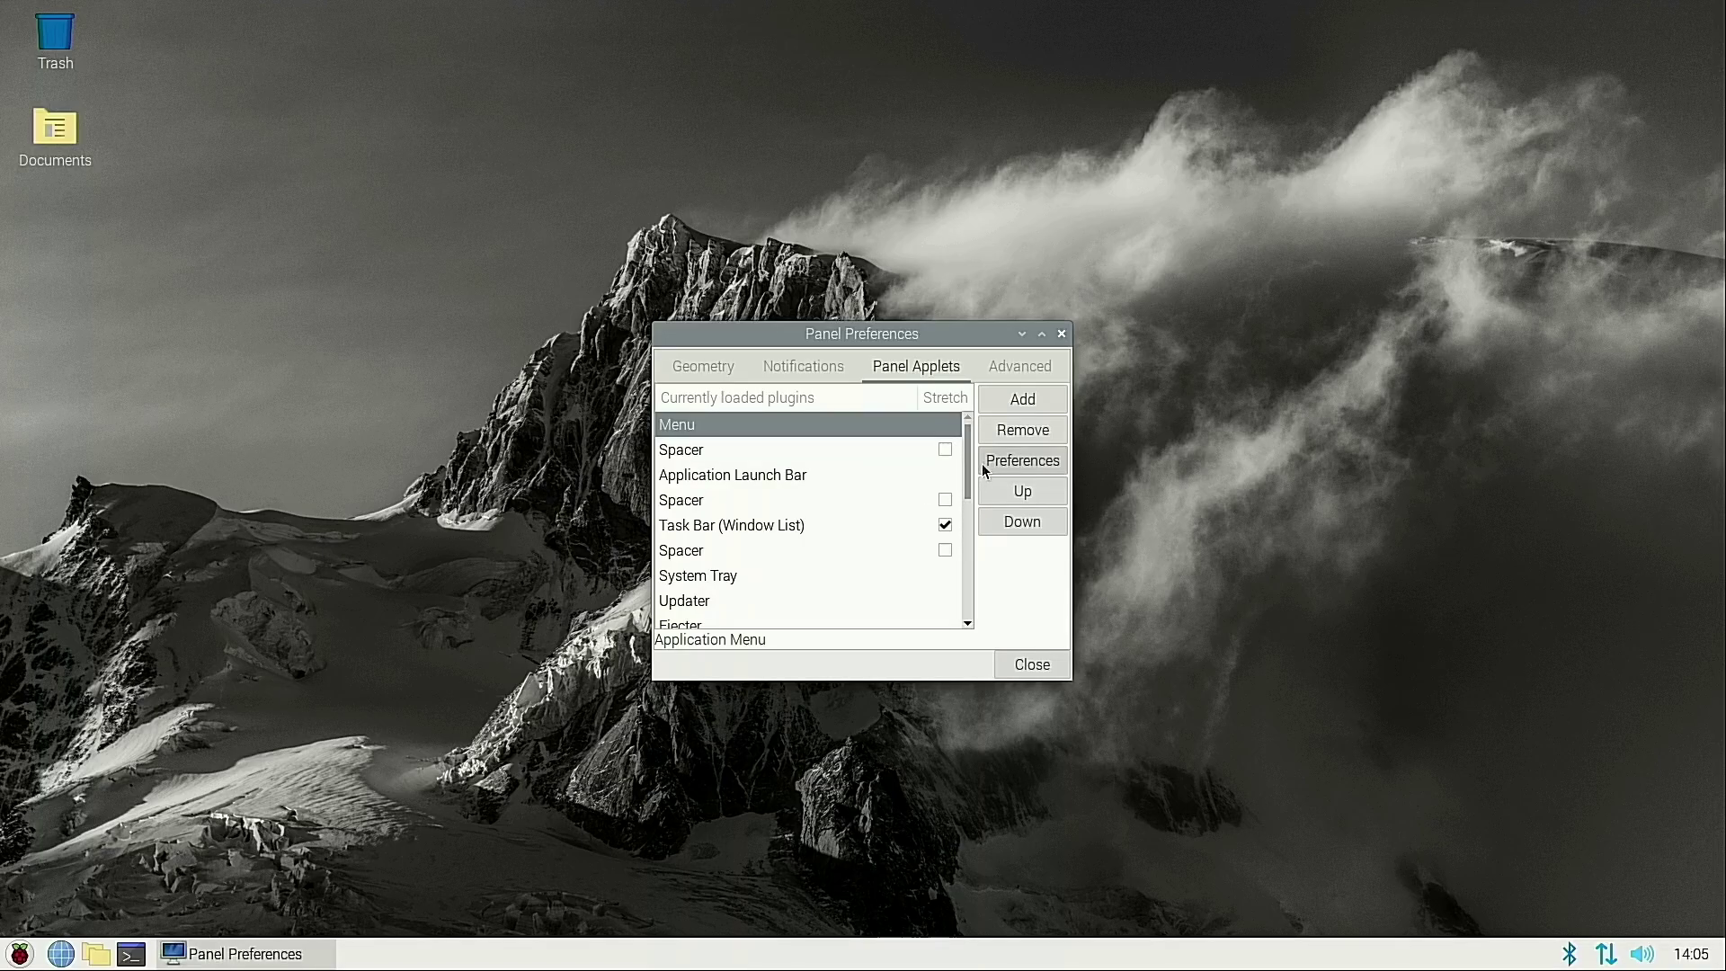
mouse_move(969, 471)
mouse_down()
mouse_move(982, 641)
mouse_move(958, 455)
mouse_up()
click(1016, 369)
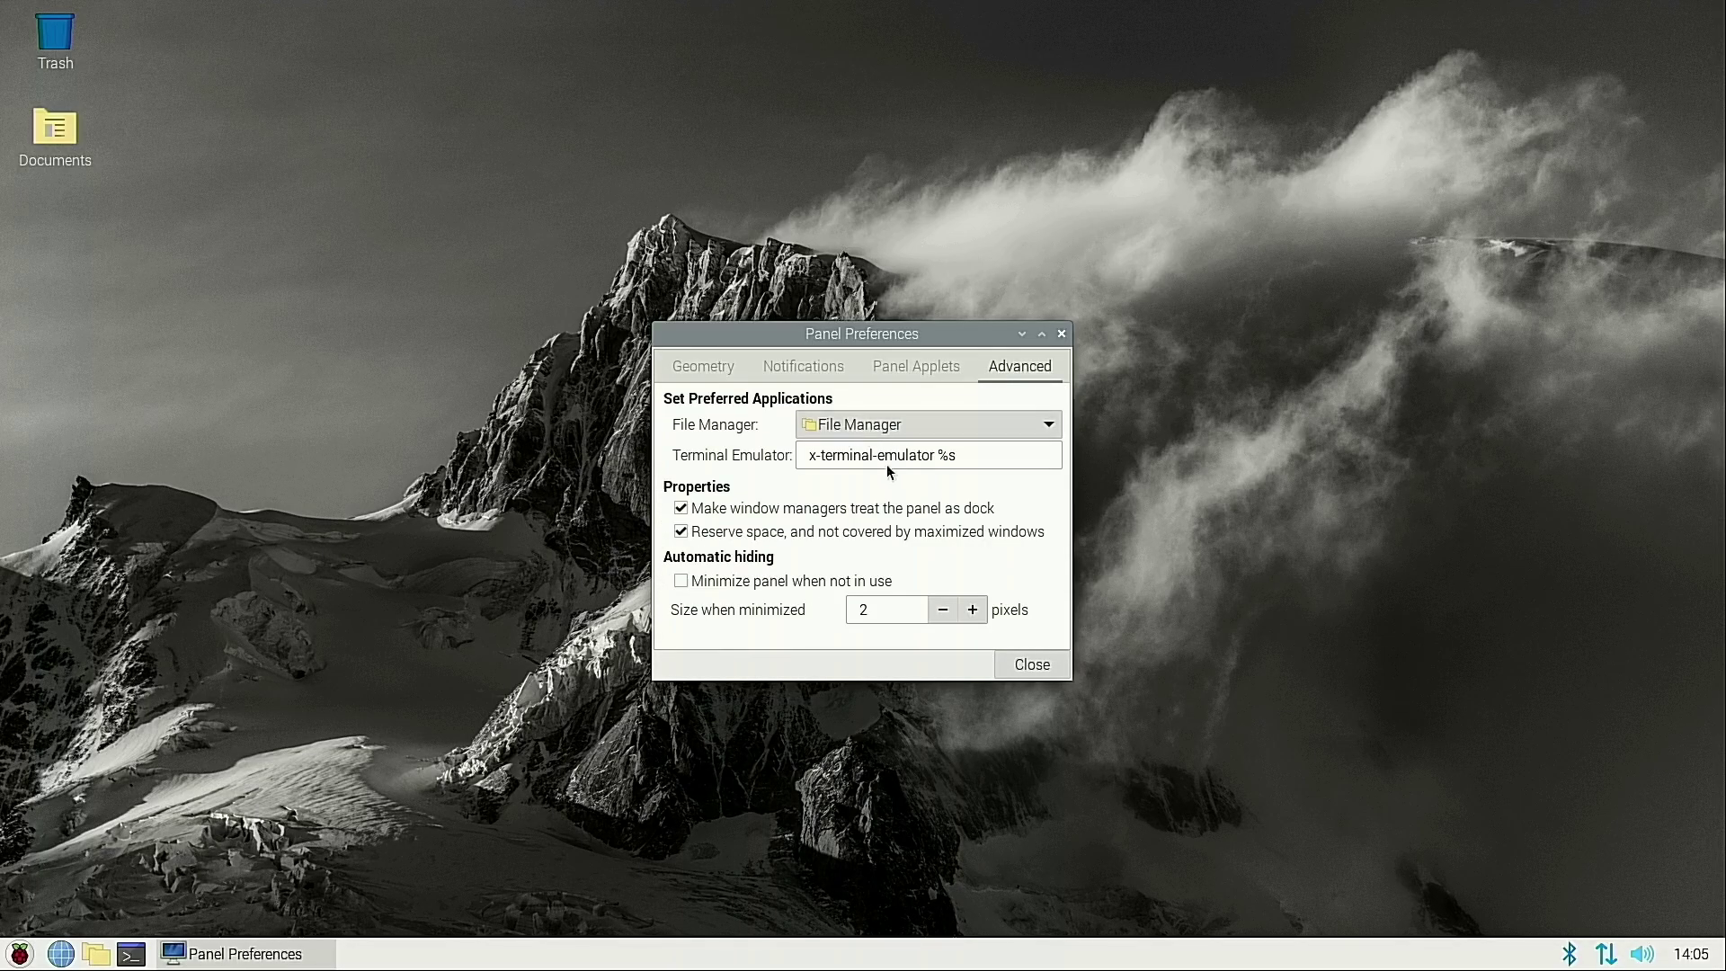
click(1024, 660)
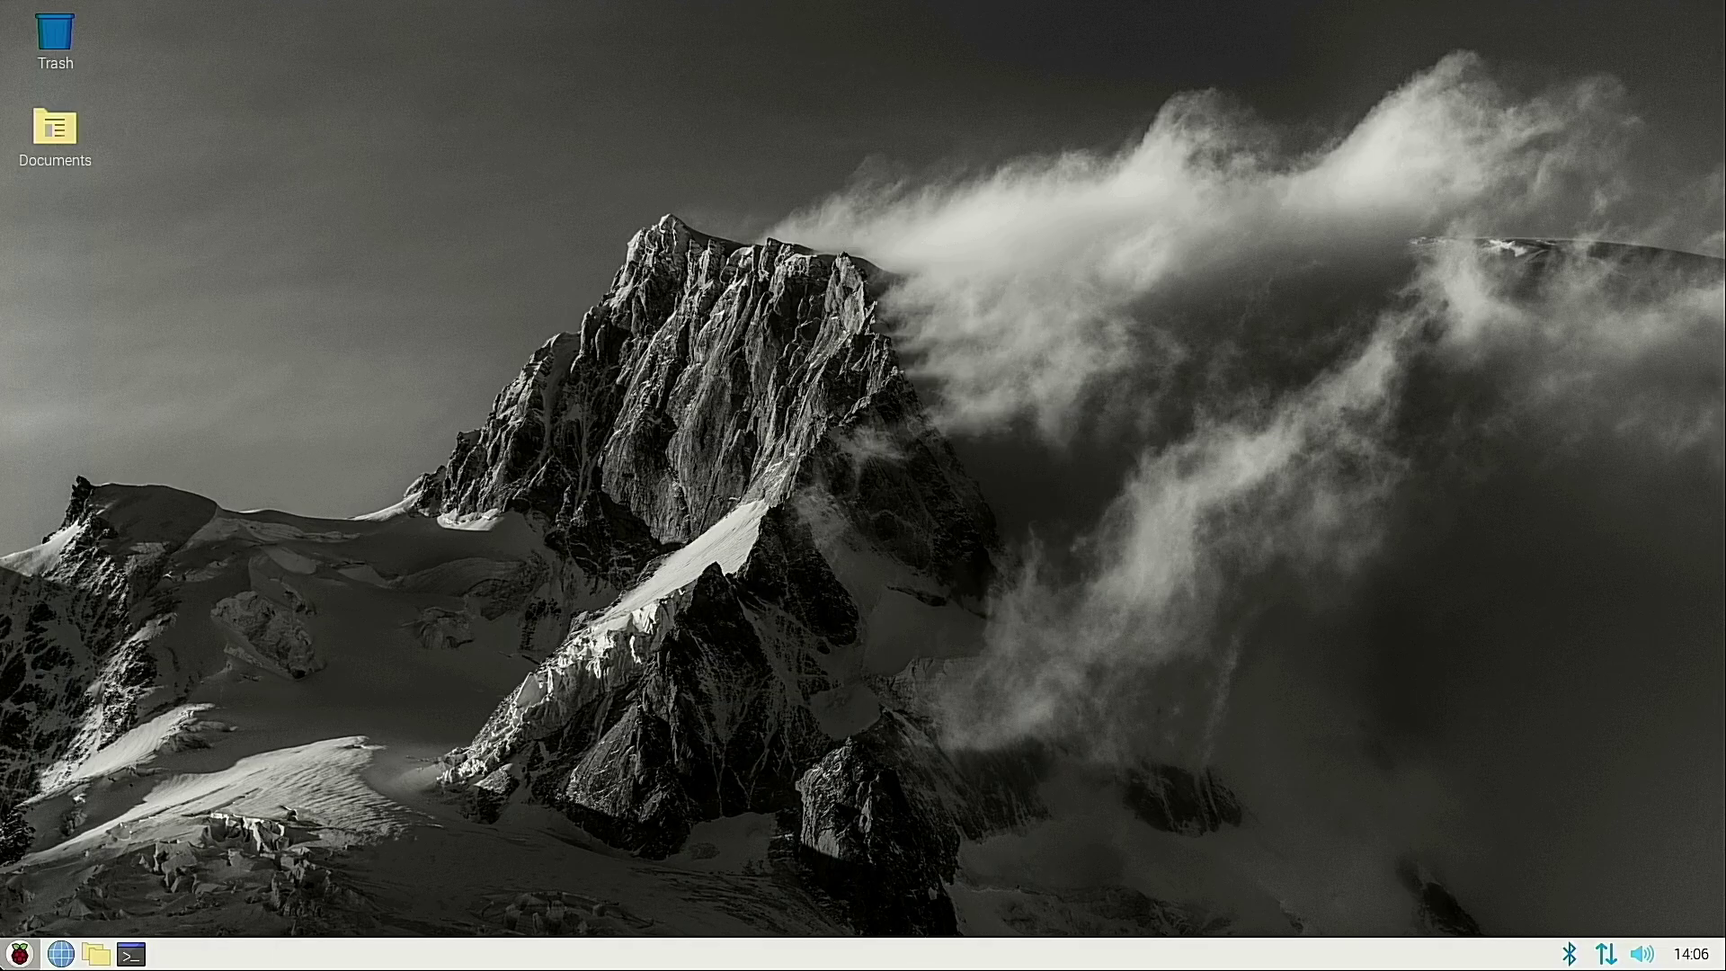
Launch Add / Remove Software and look at the Admin tools and GNOME desktop categories
click(18, 954)
mouse_move(96, 851)
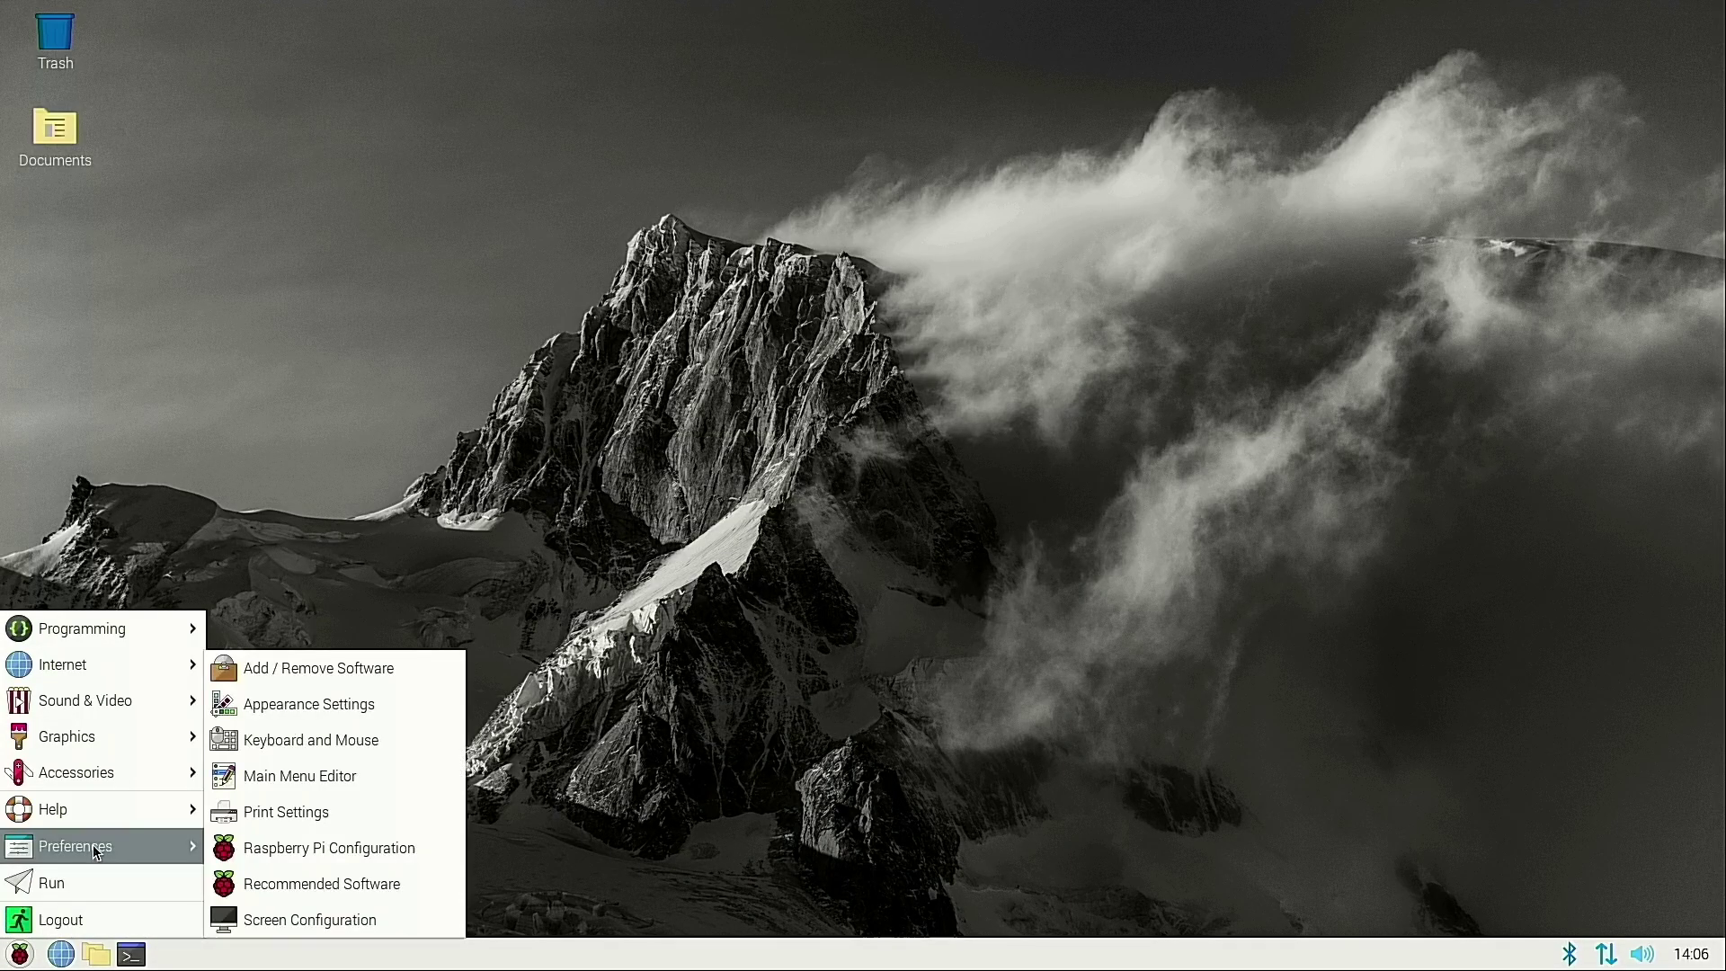
click(353, 667)
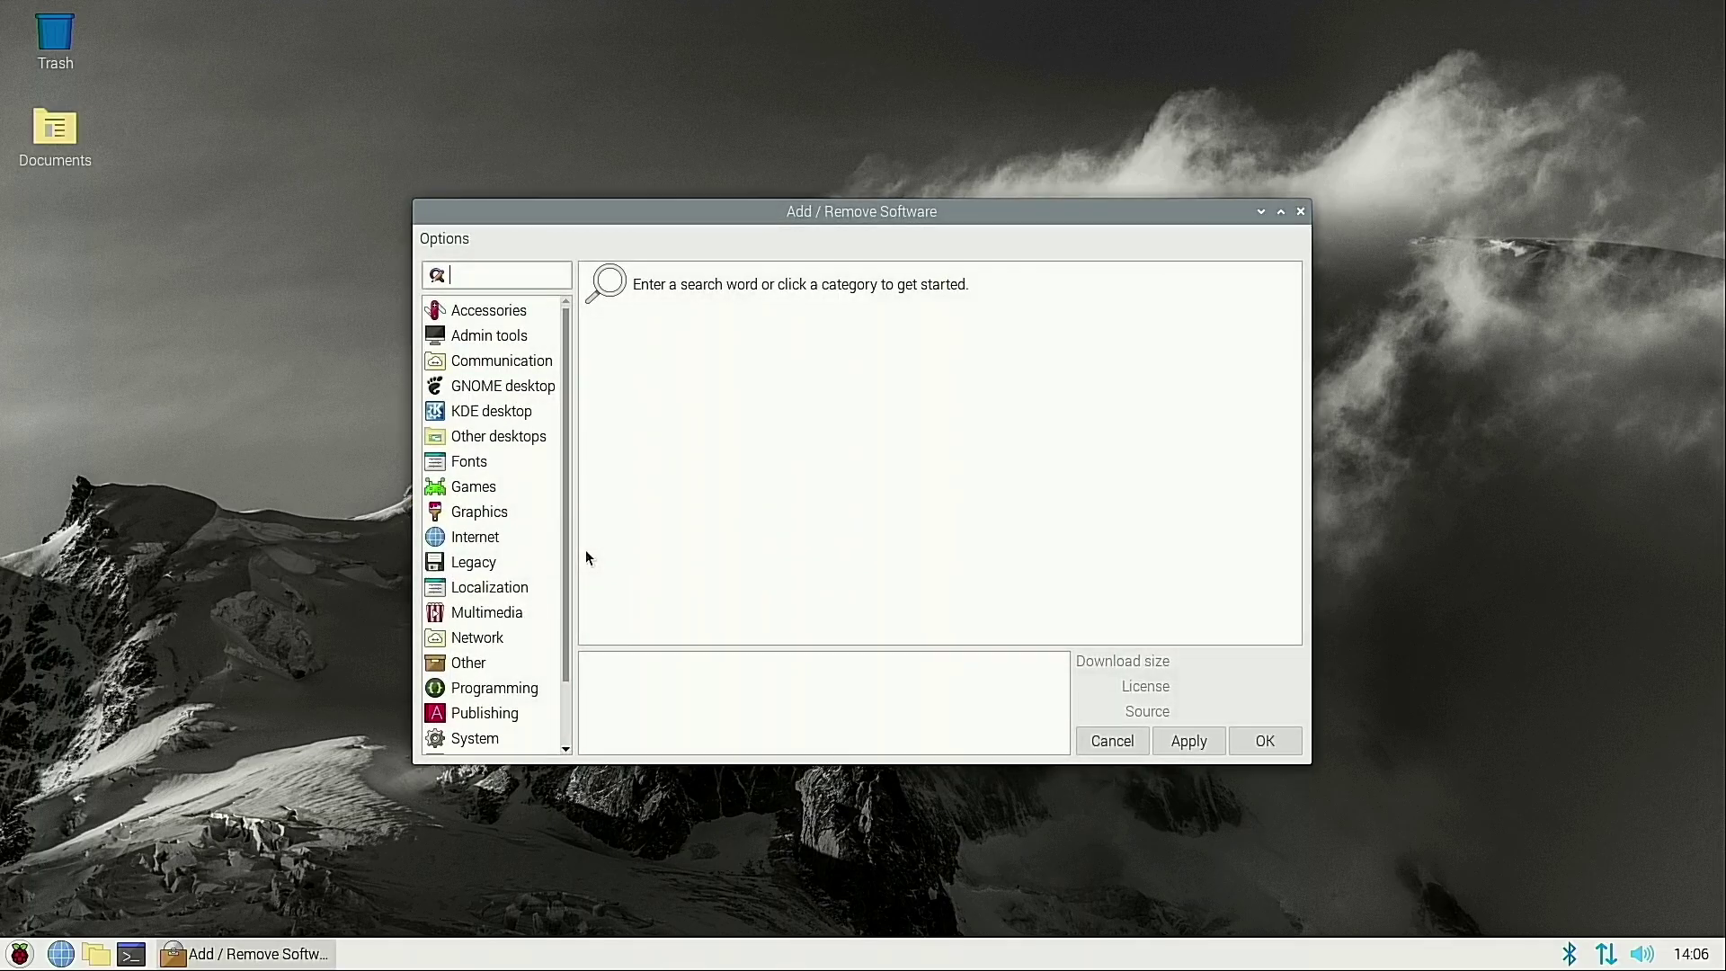
click(487, 339)
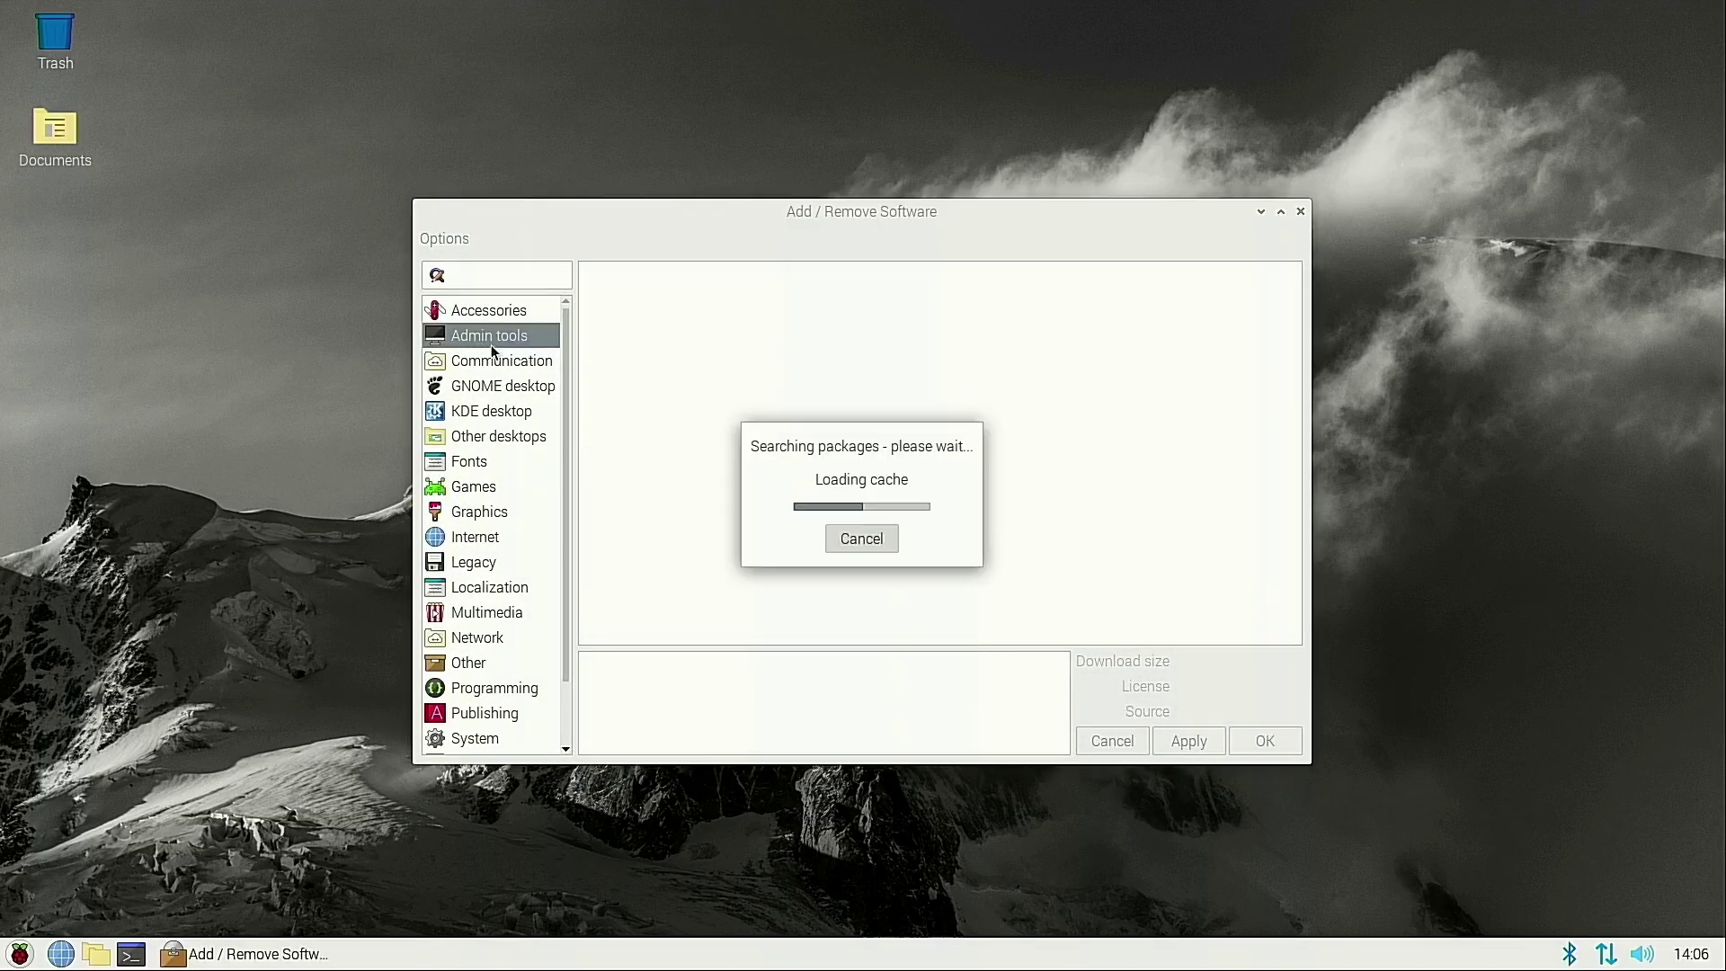
click(516, 390)
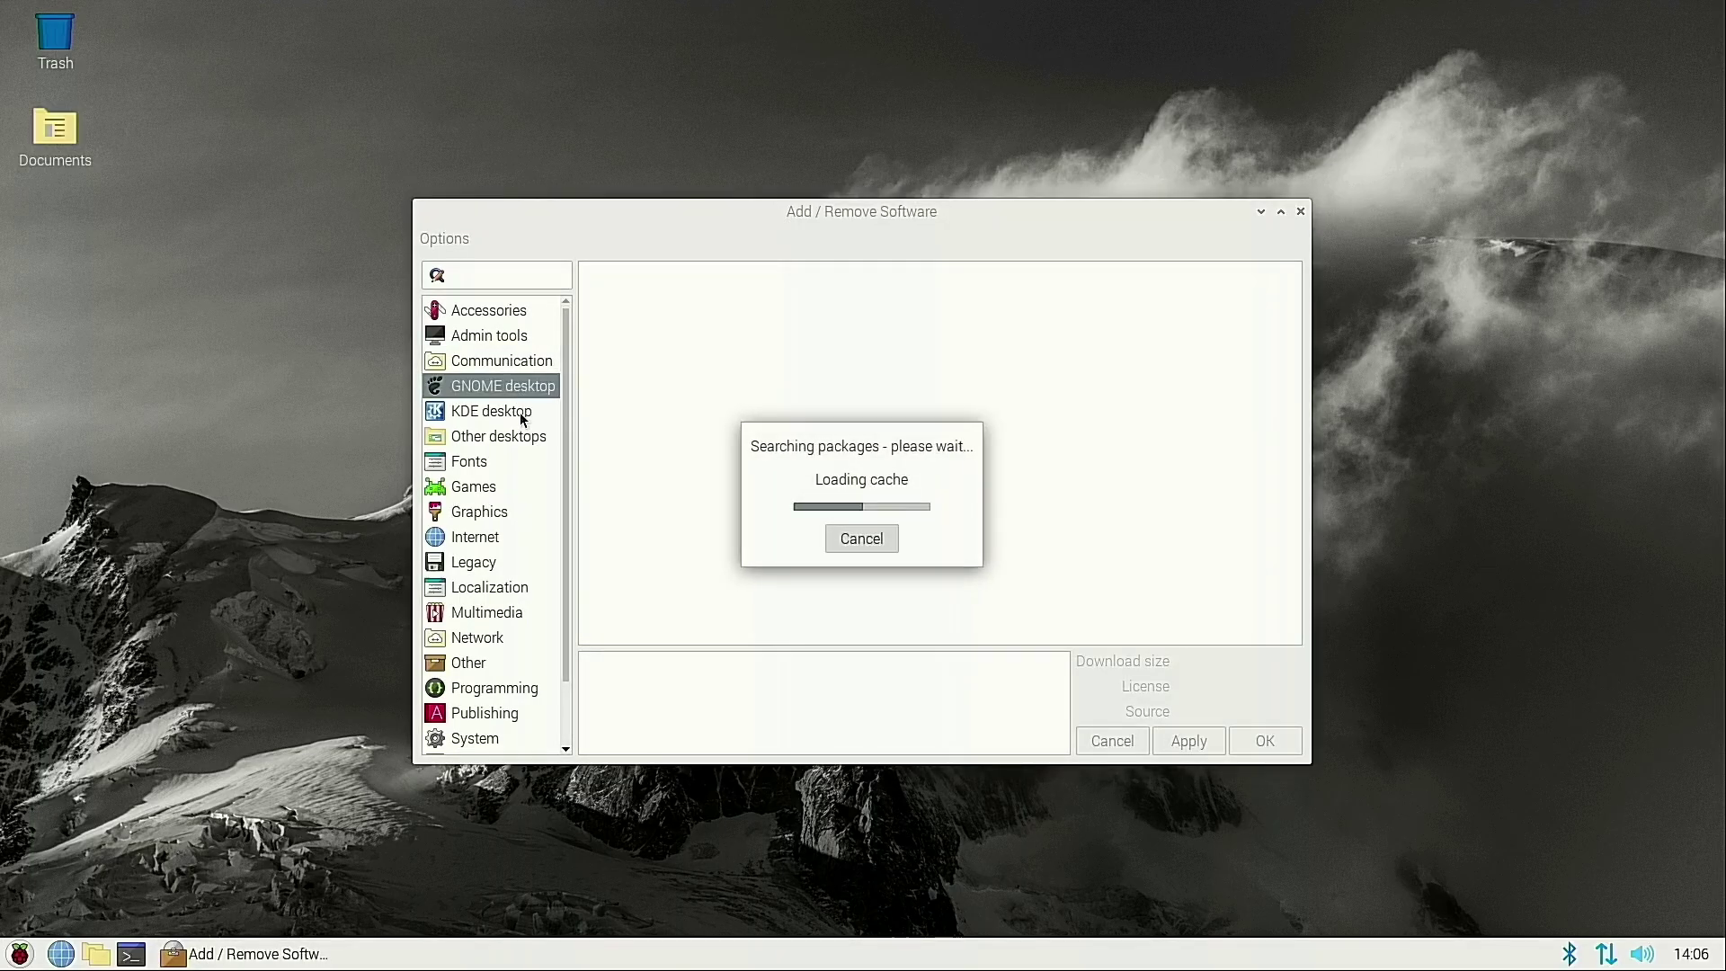
Scroll through the Other desktops packages, then list the Internet category packages
click(522, 437)
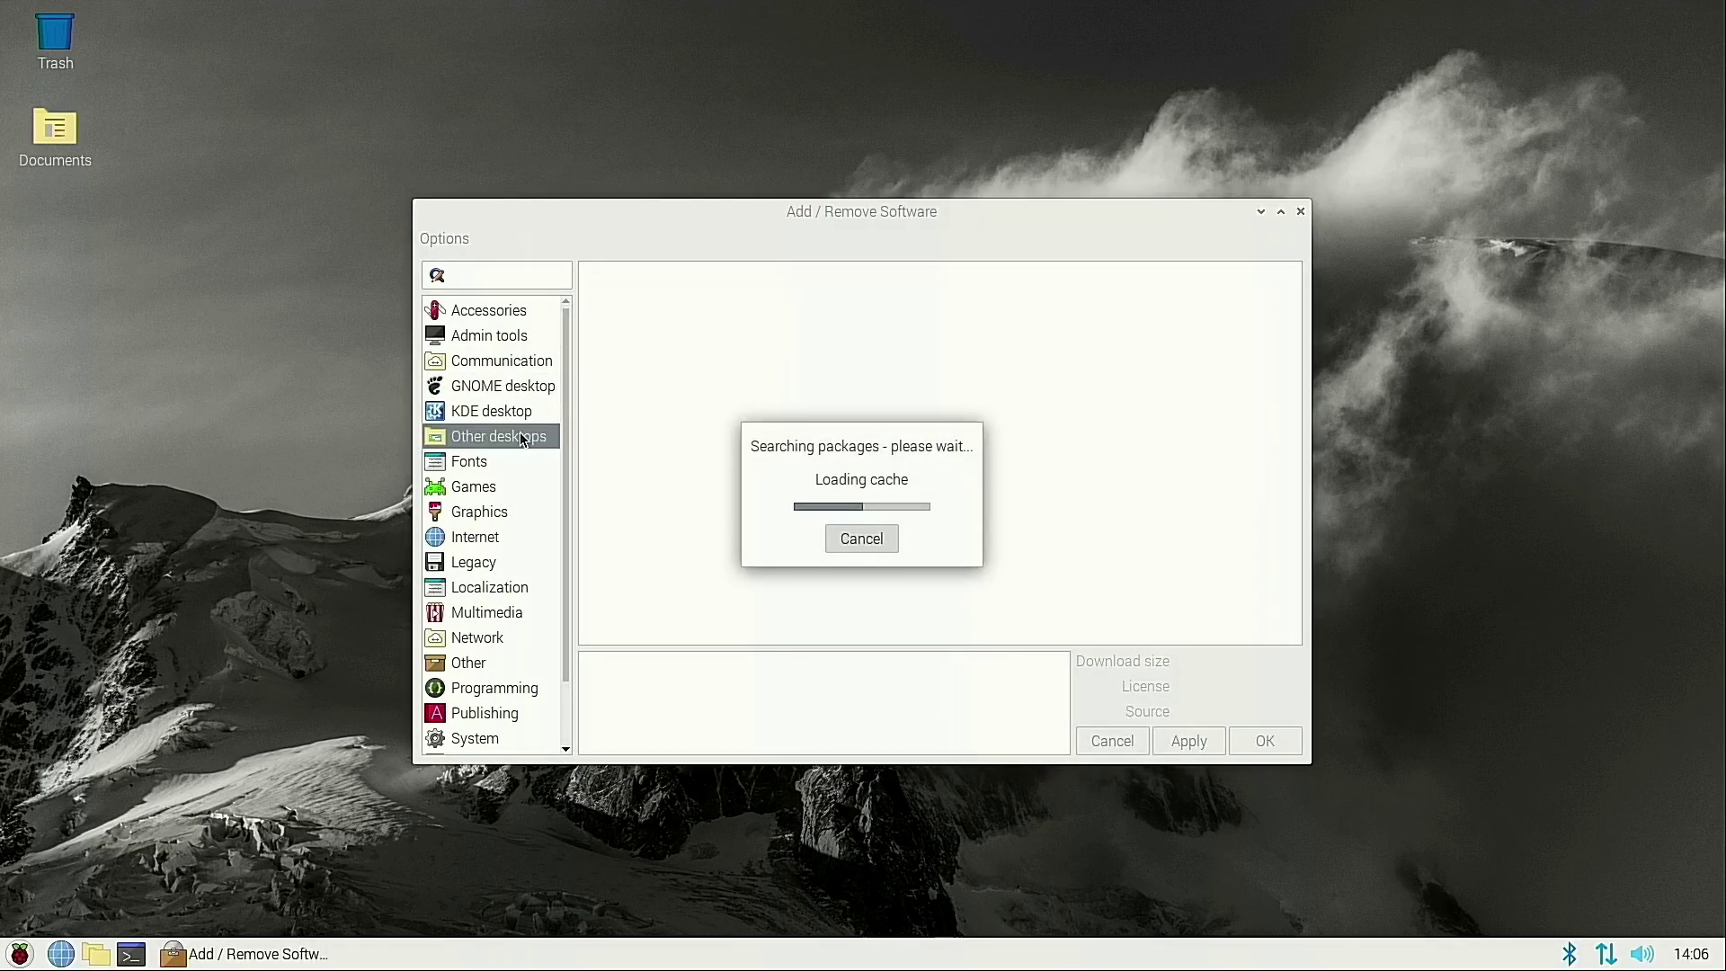
scroll(868, 346, down, 1)
scroll(854, 395, down, 10)
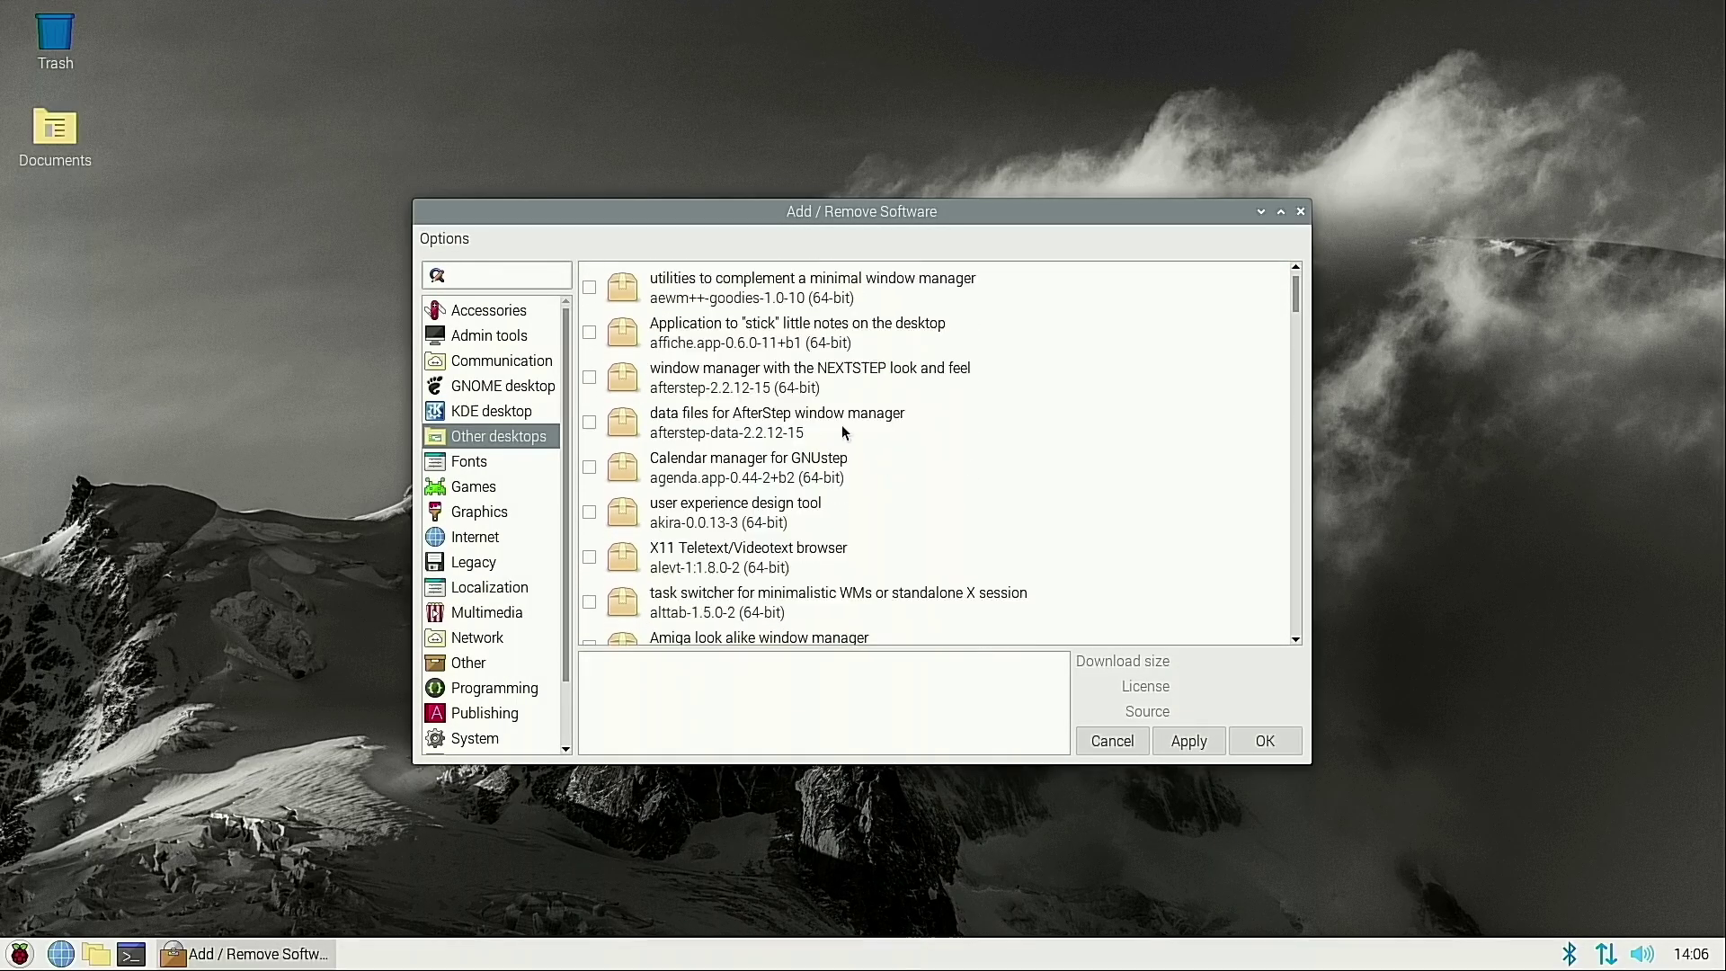
scroll(841, 445, down, 19)
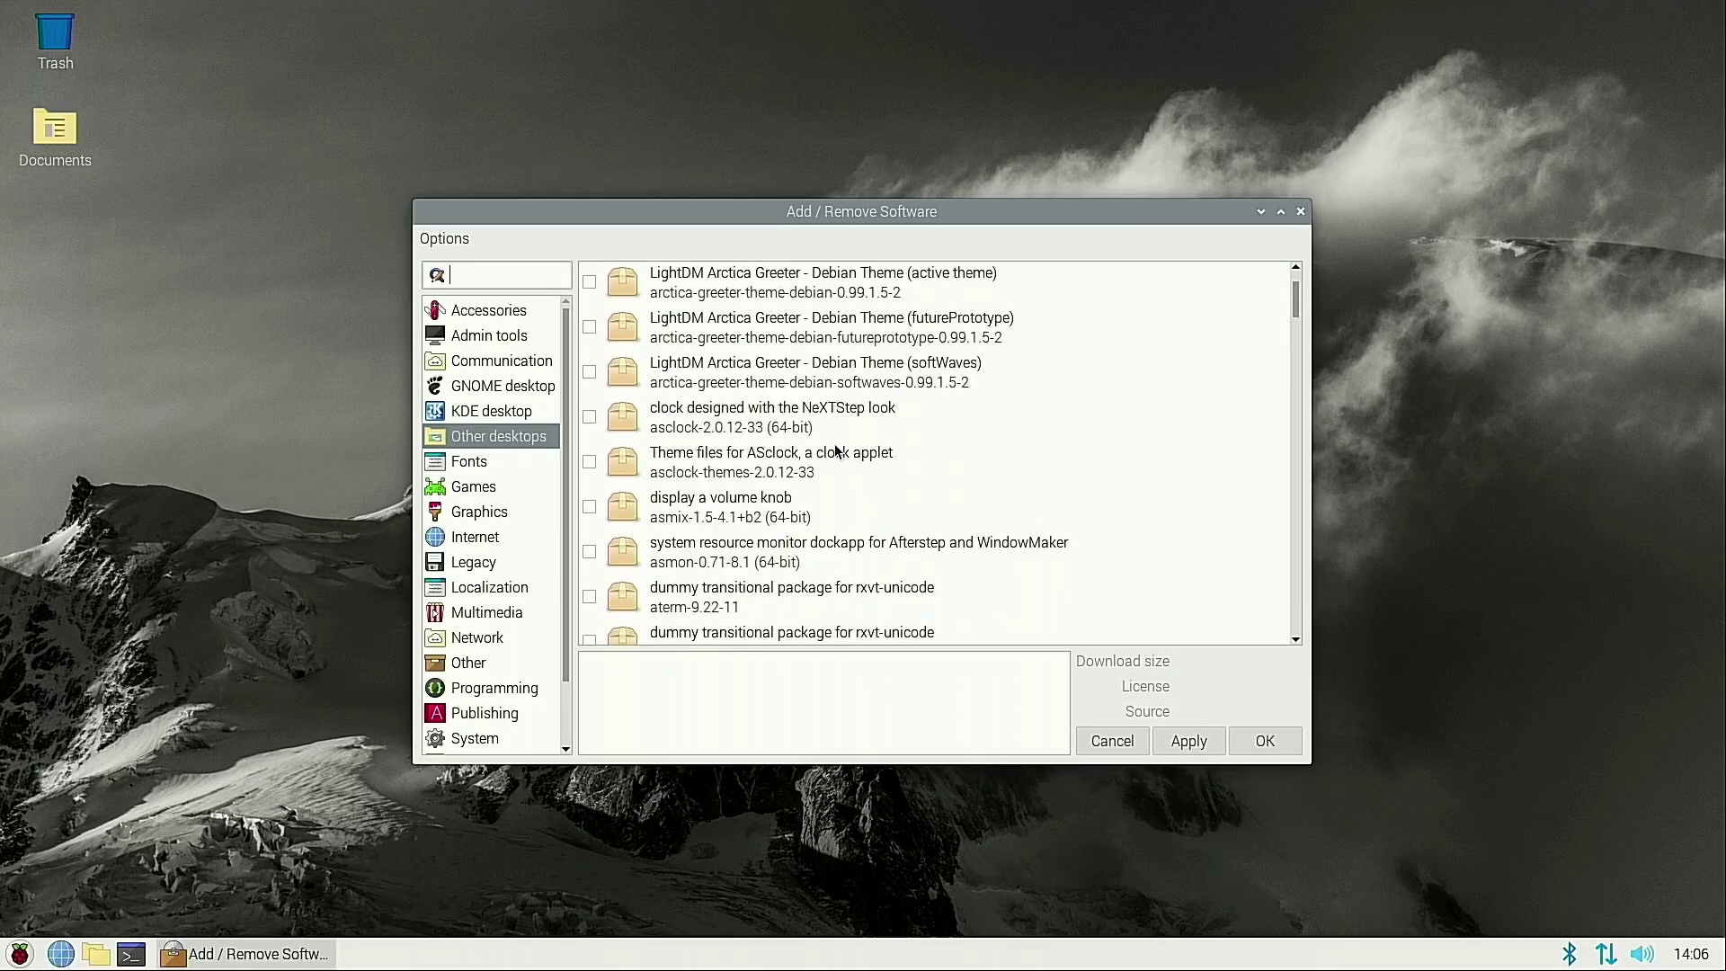
scroll(835, 452, down, 20)
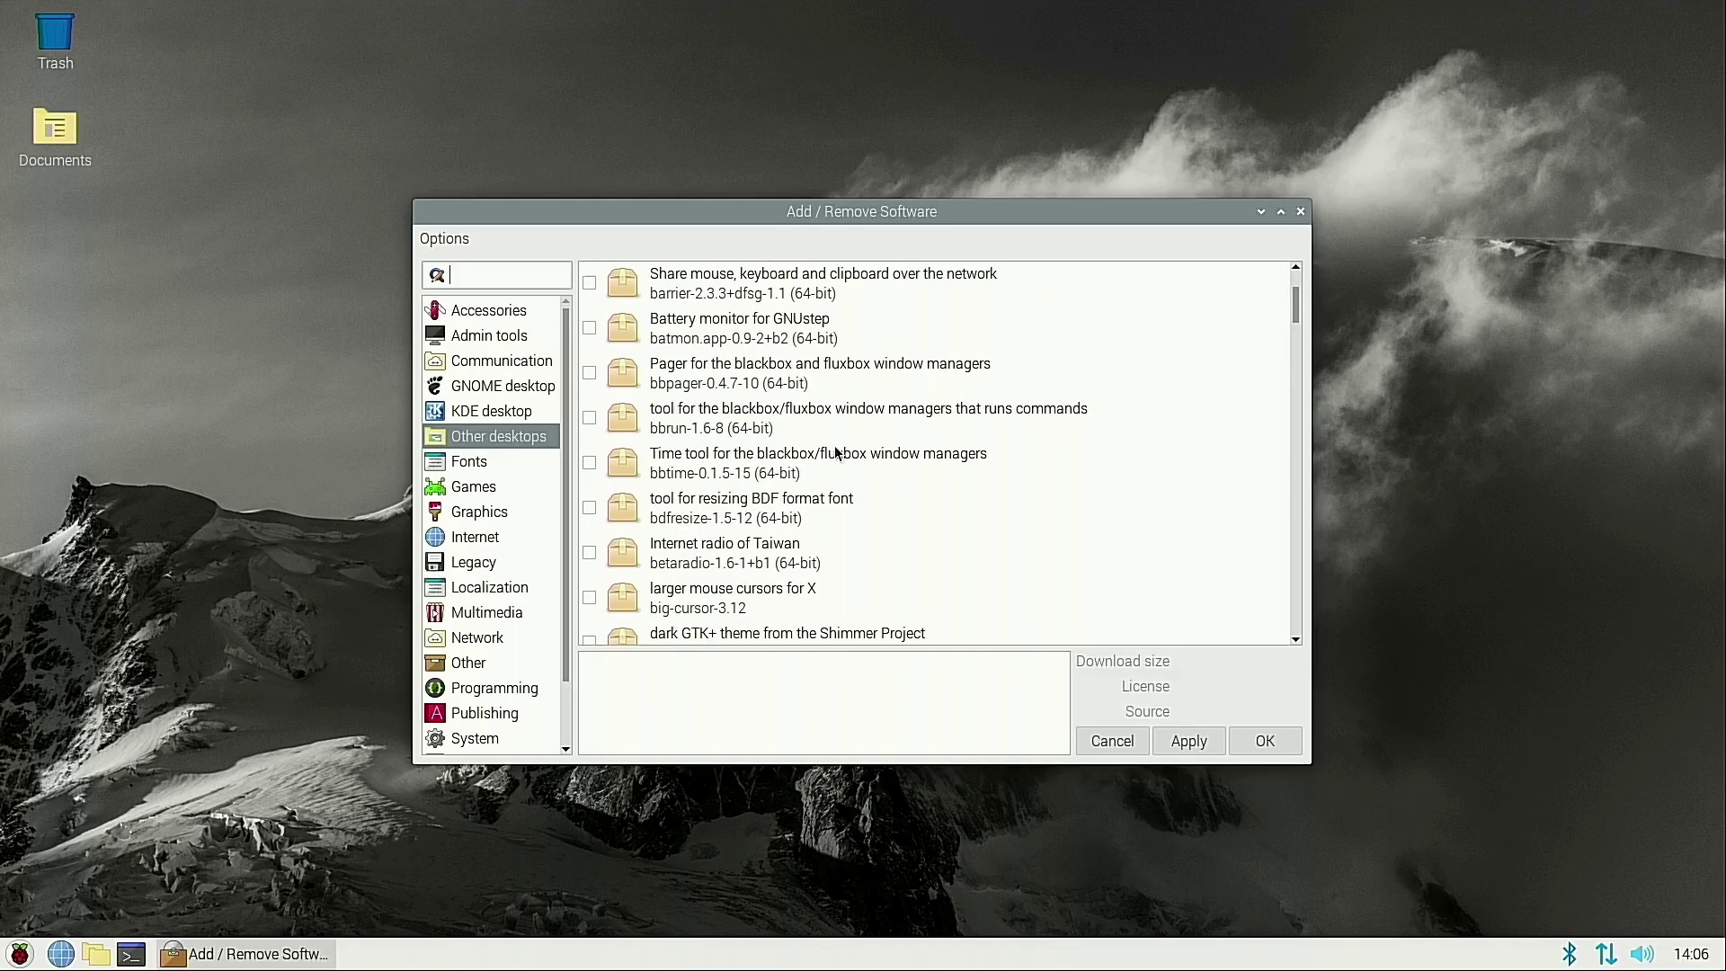
scroll(835, 451, down, 20)
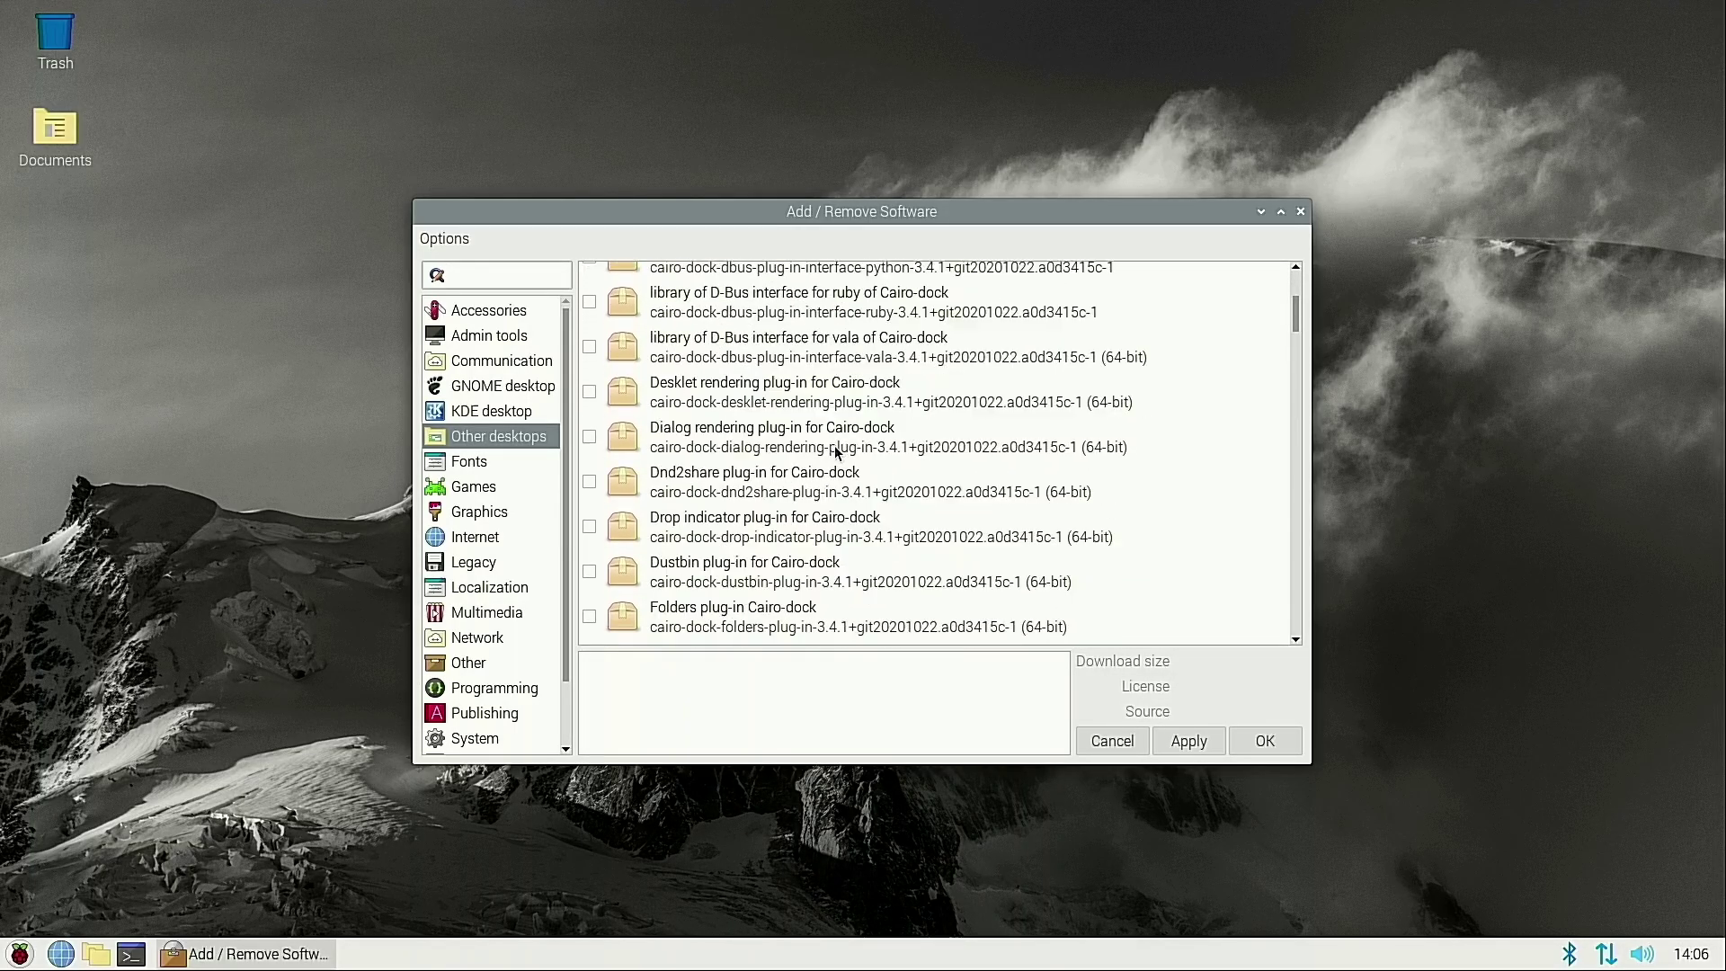
click(477, 536)
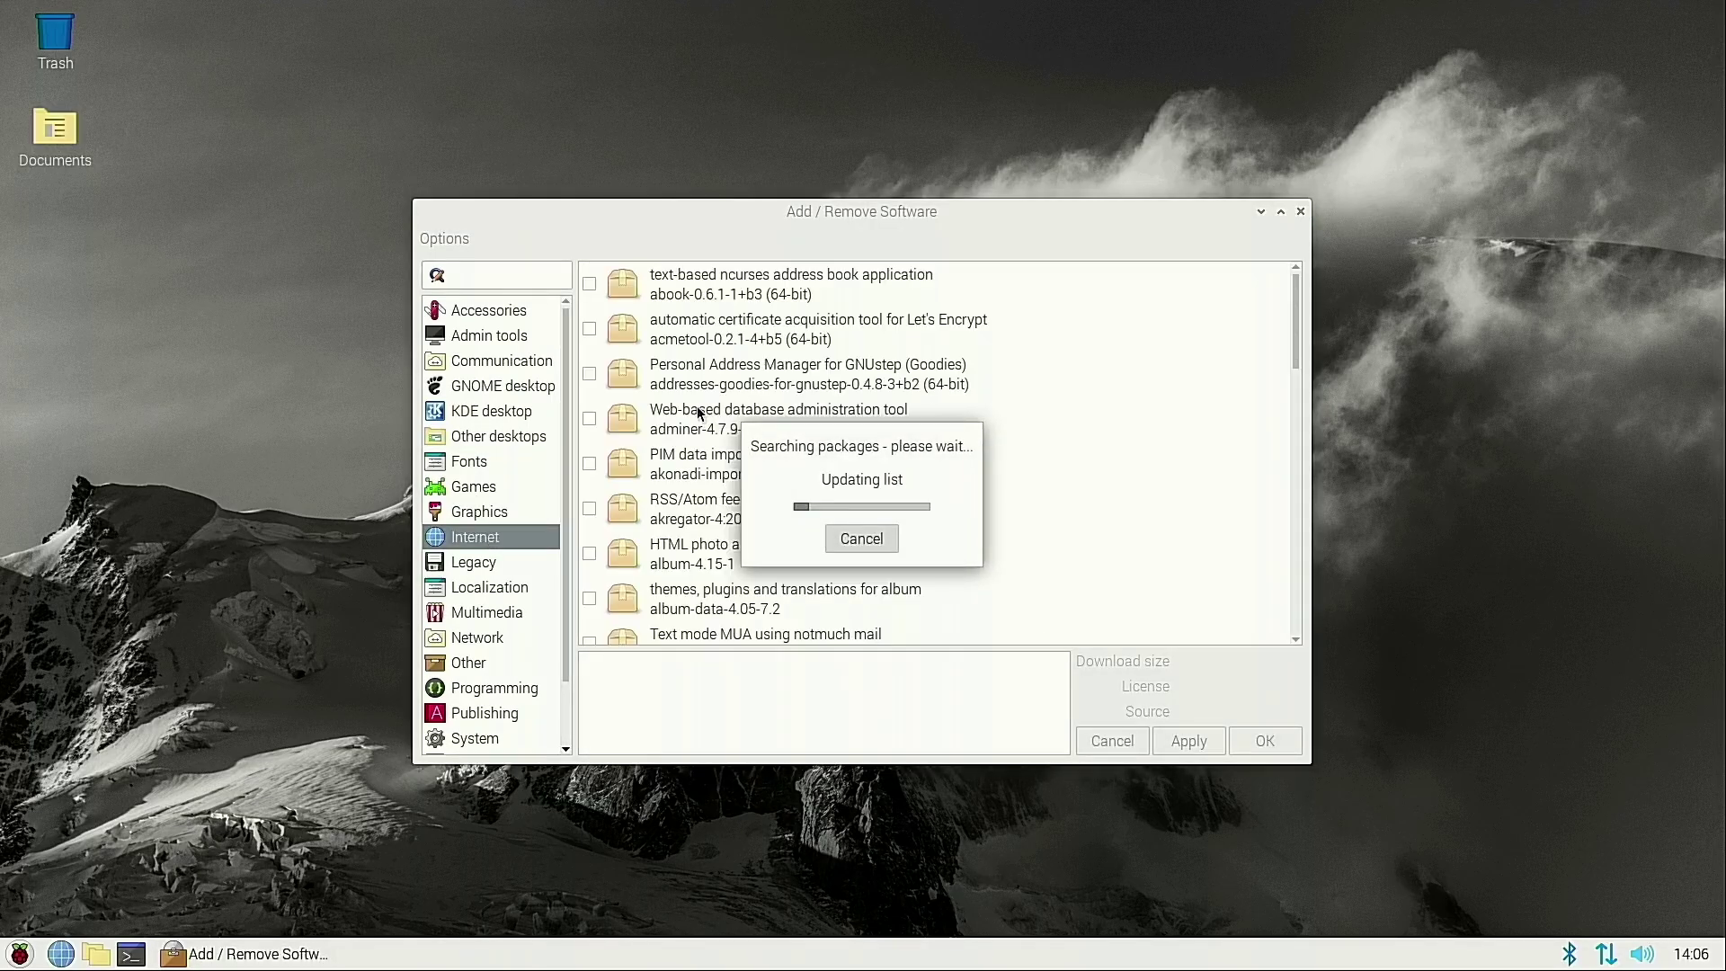
scroll(739, 372, down, 2)
scroll(739, 372, down, 10)
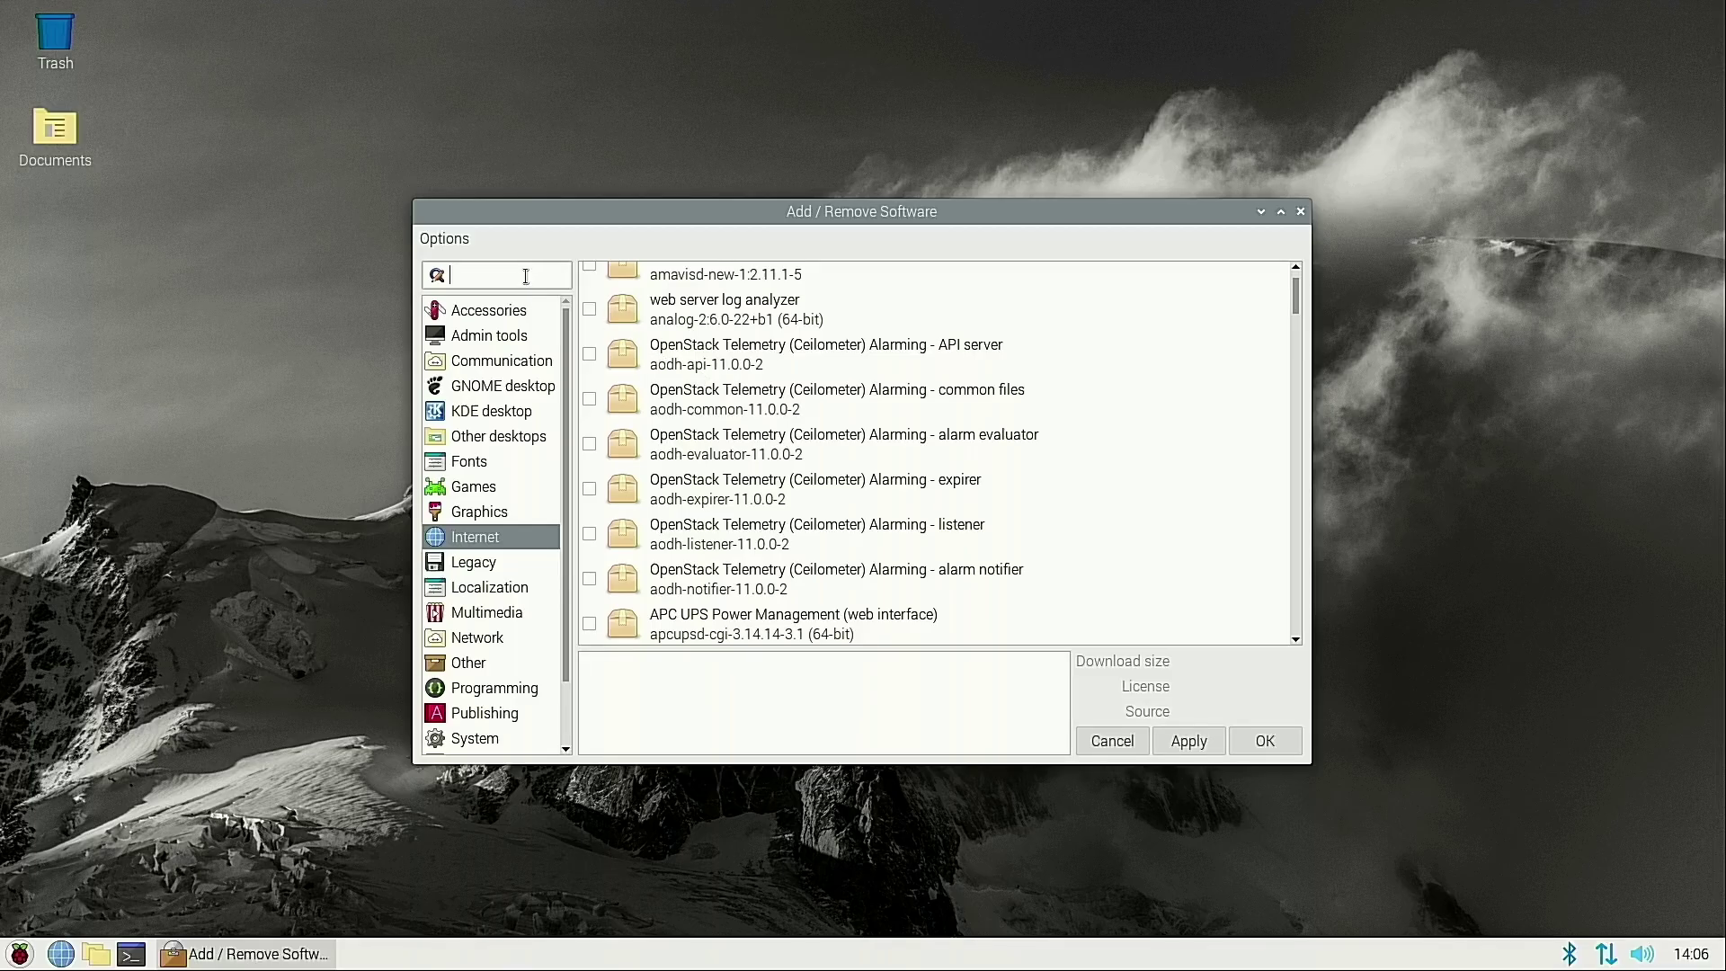
Search for 'evolution' and mark the evolution package for installation
text(evolution)
key(Return)
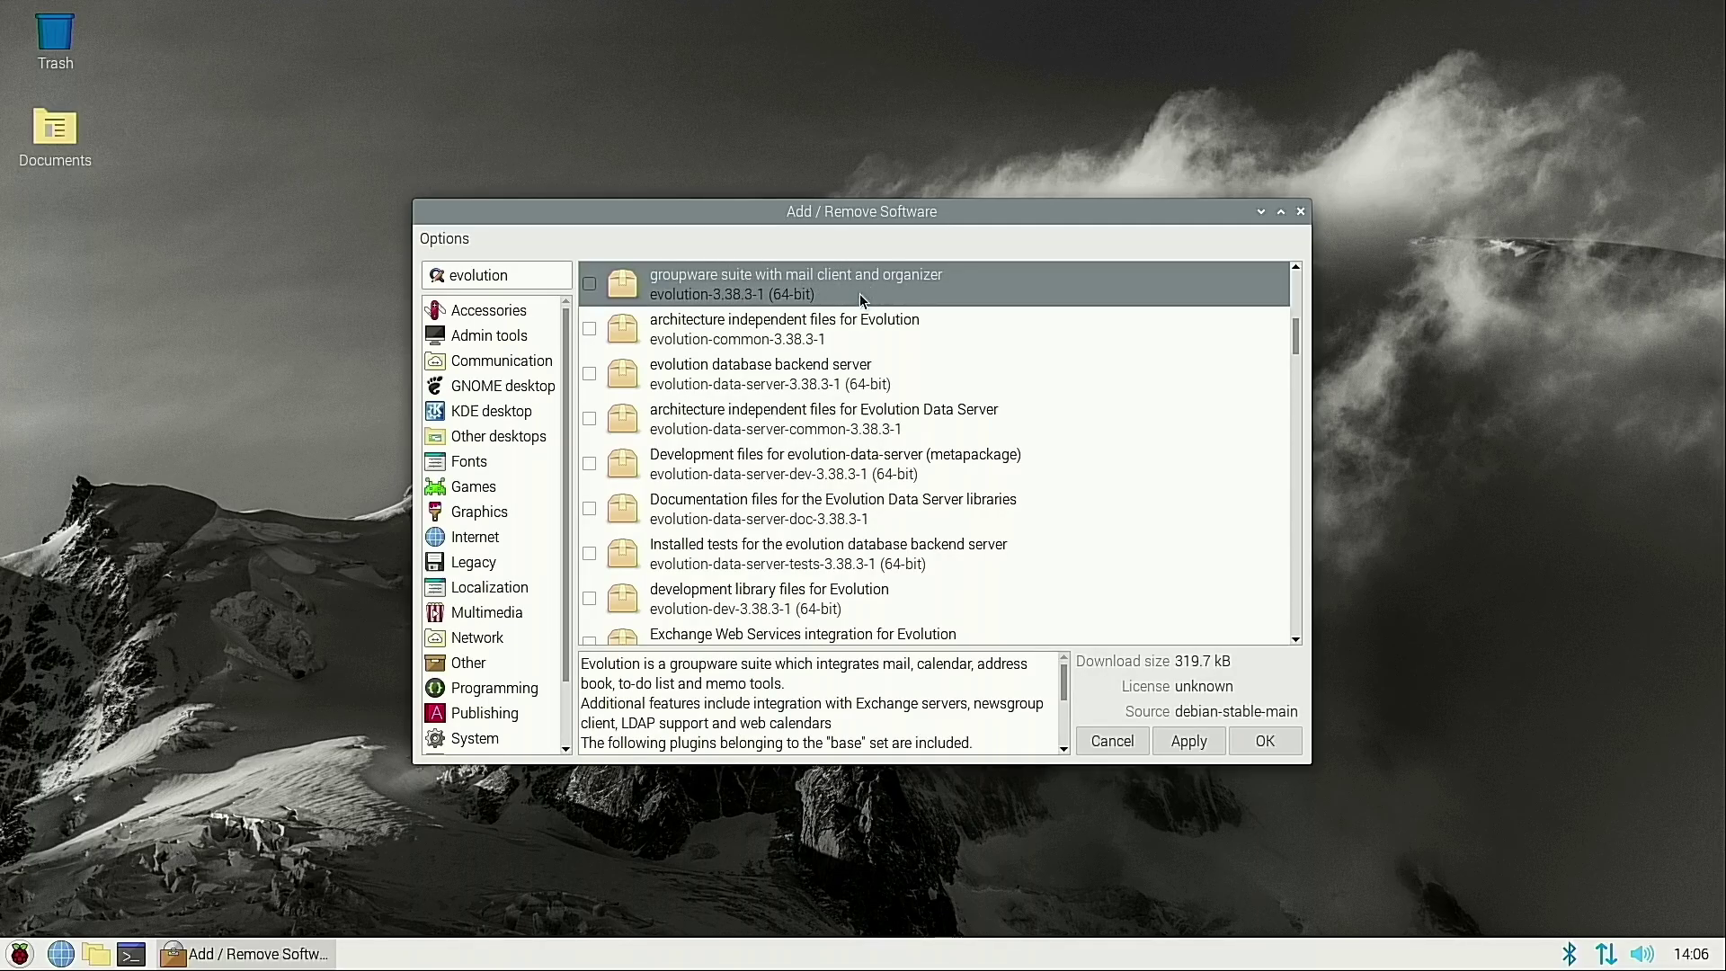
click(588, 284)
click(1205, 742)
Mark evolution-plugin-bogofilter, evolution-plugin-pstimport and evolution-plugins, then start installing
scroll(740, 593, down, 3)
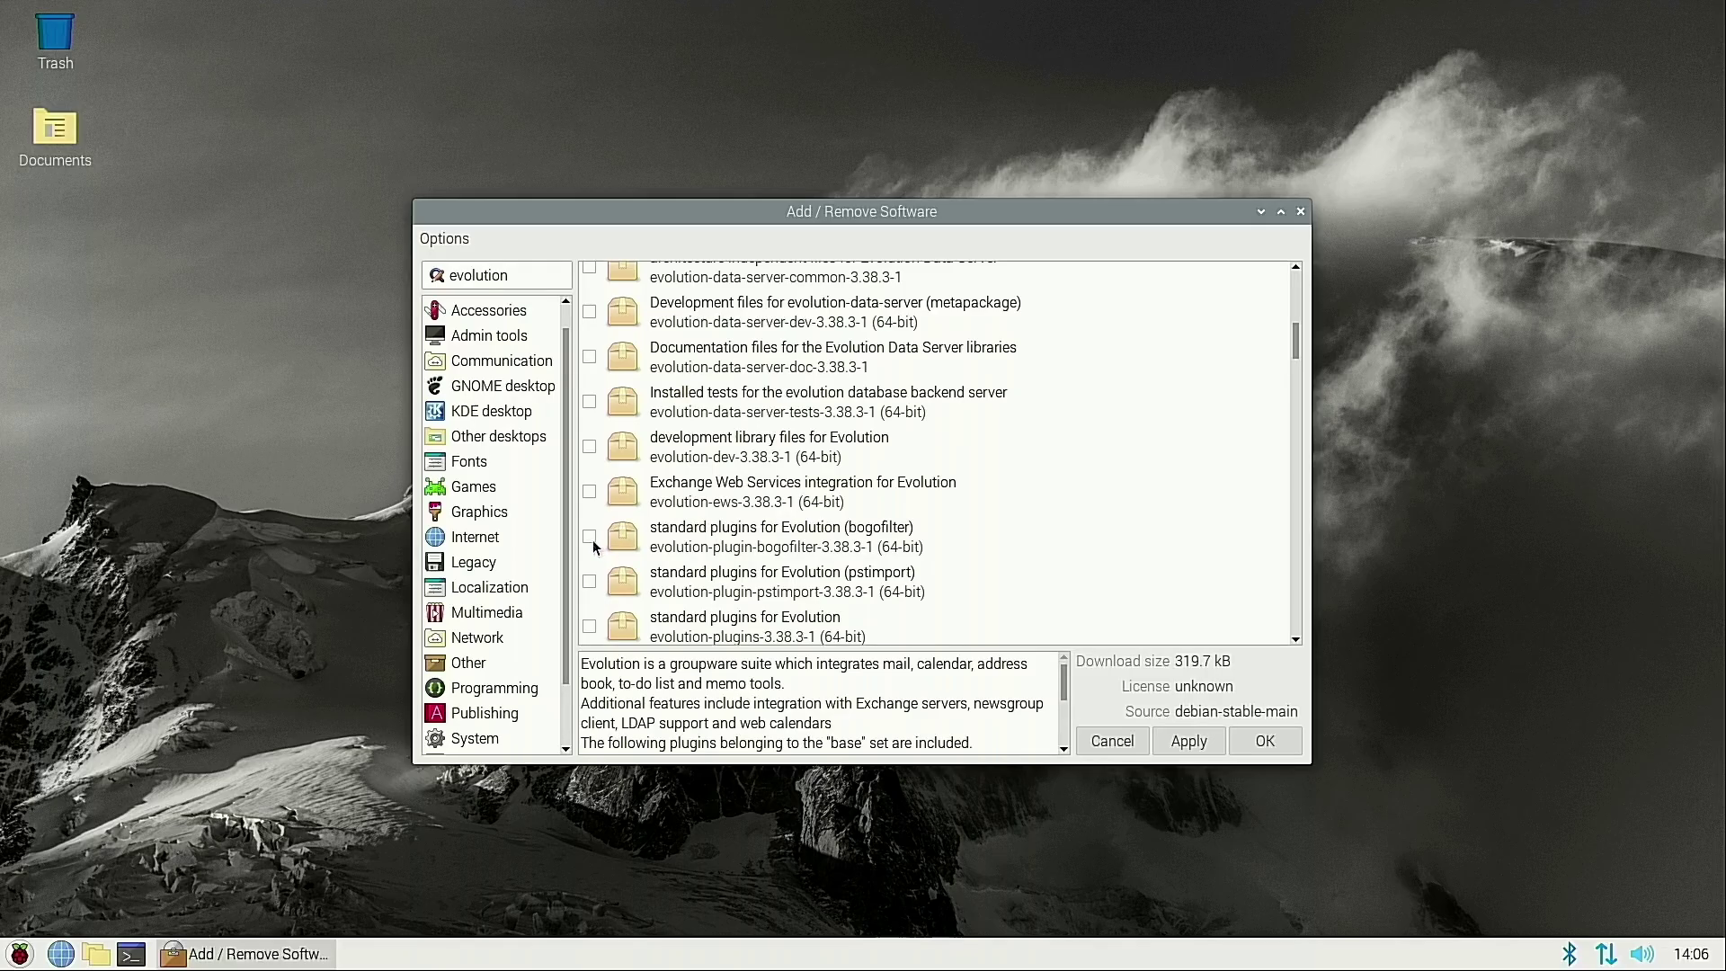
click(590, 537)
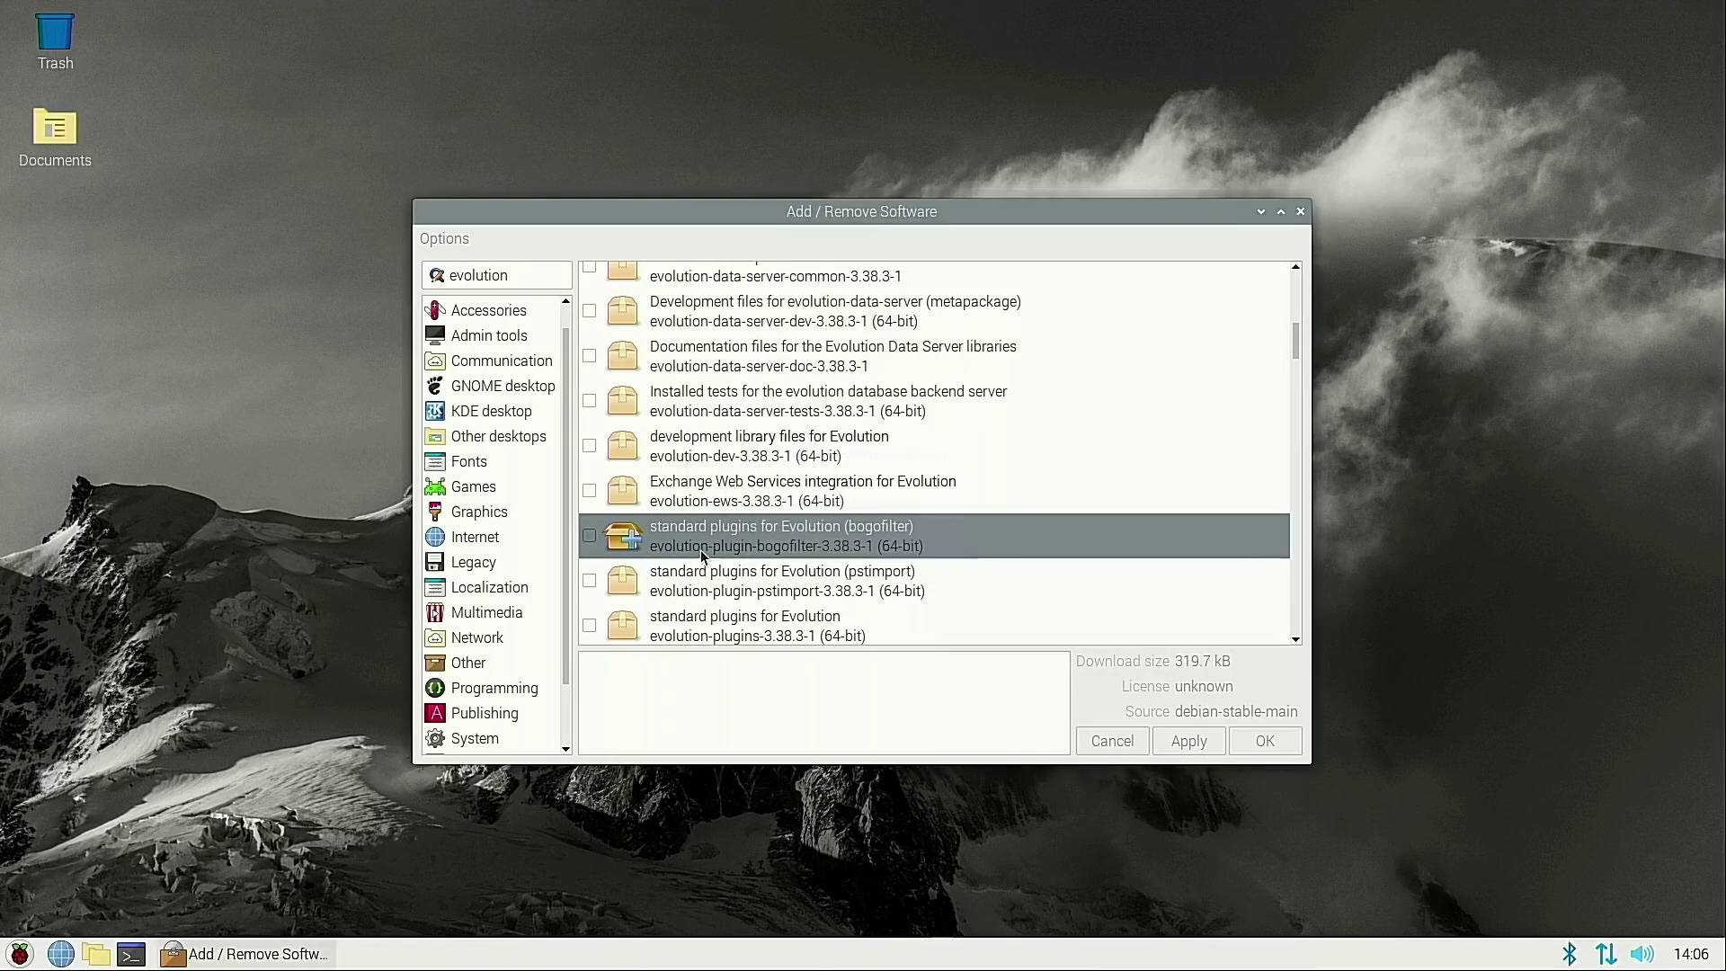
scroll(746, 598, down, 1)
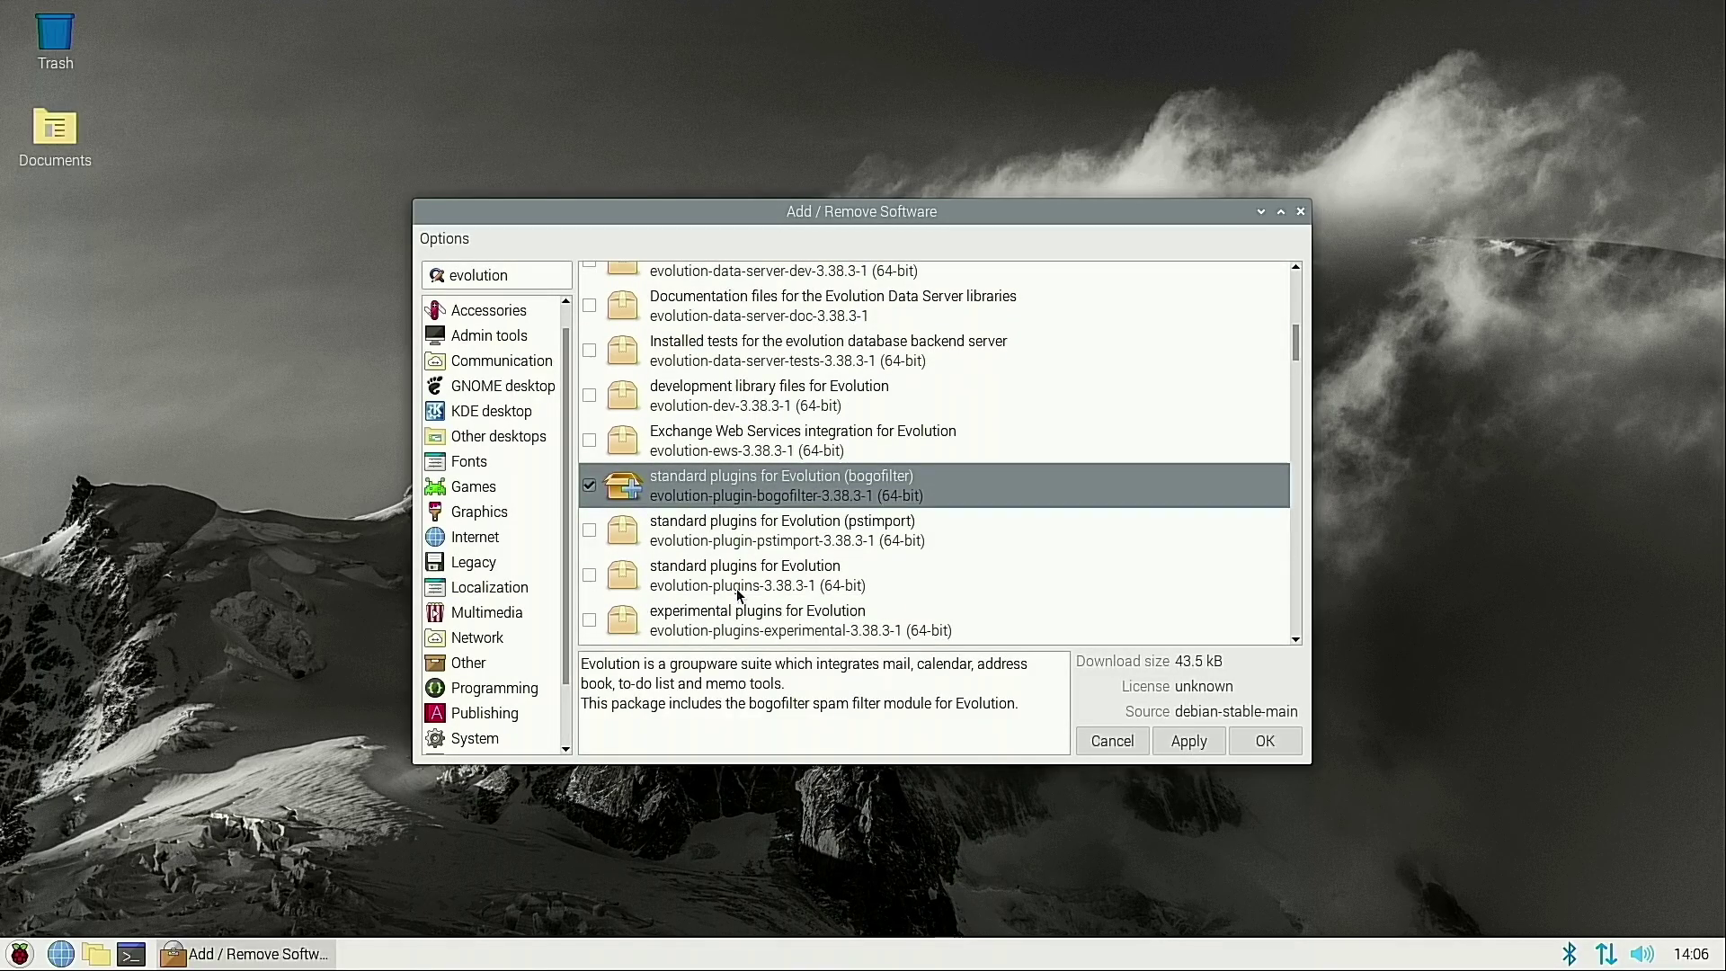
click(715, 539)
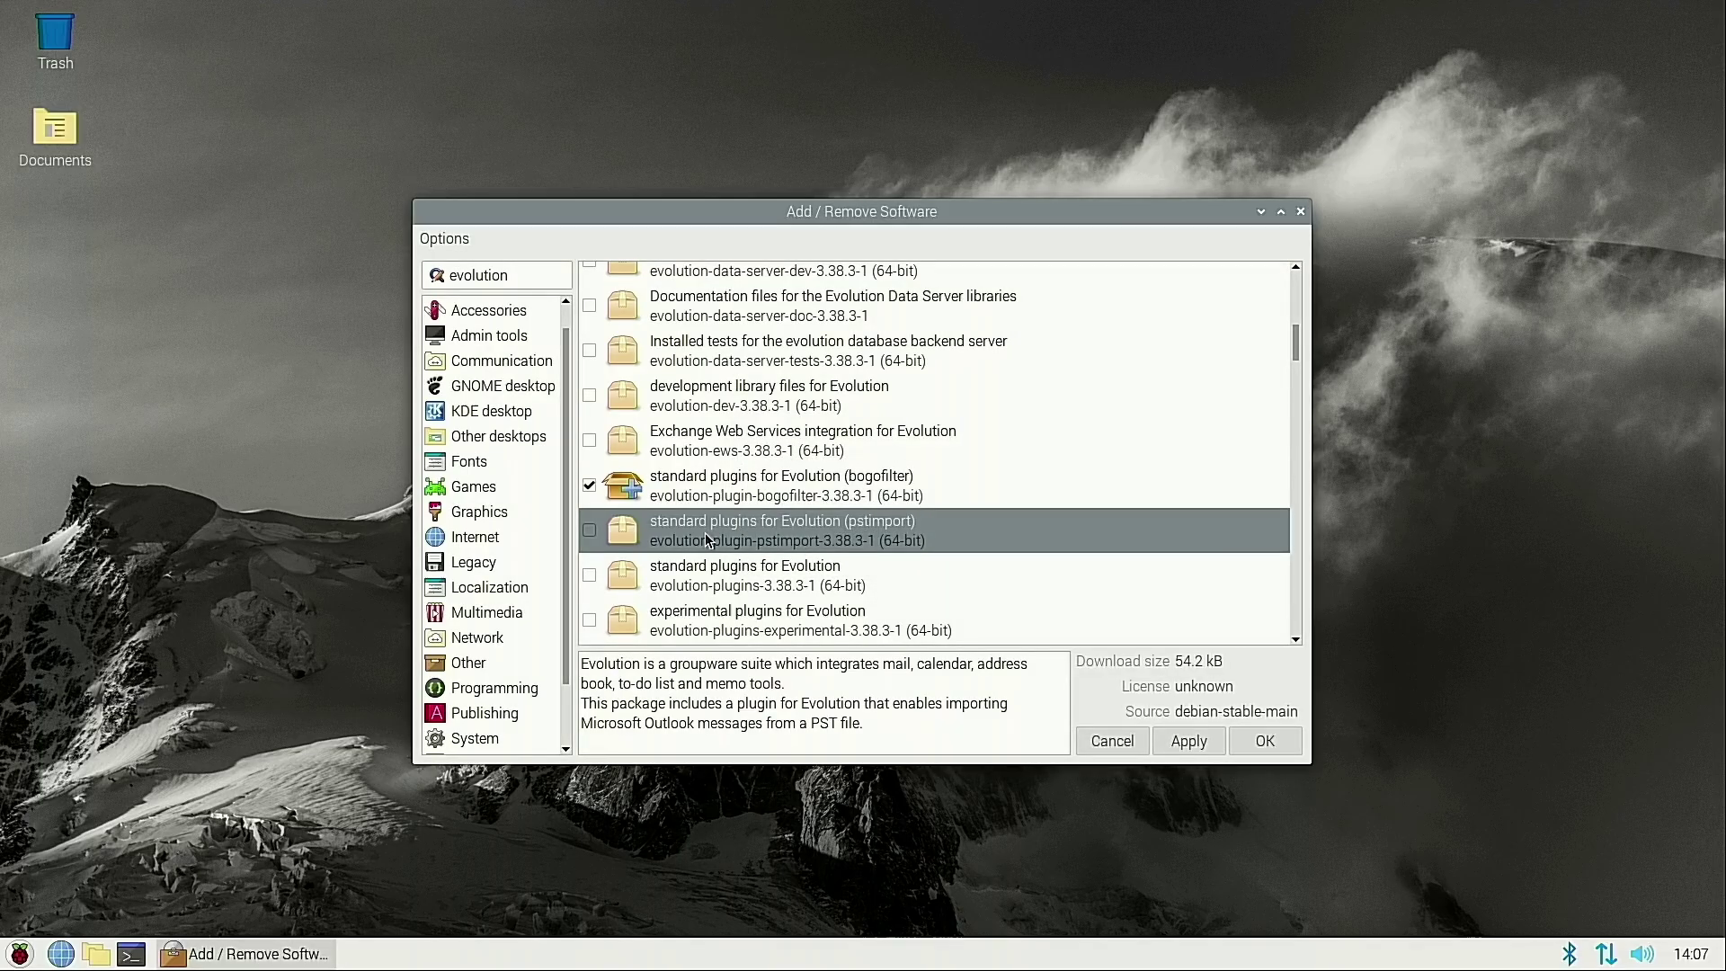
click(590, 530)
click(613, 579)
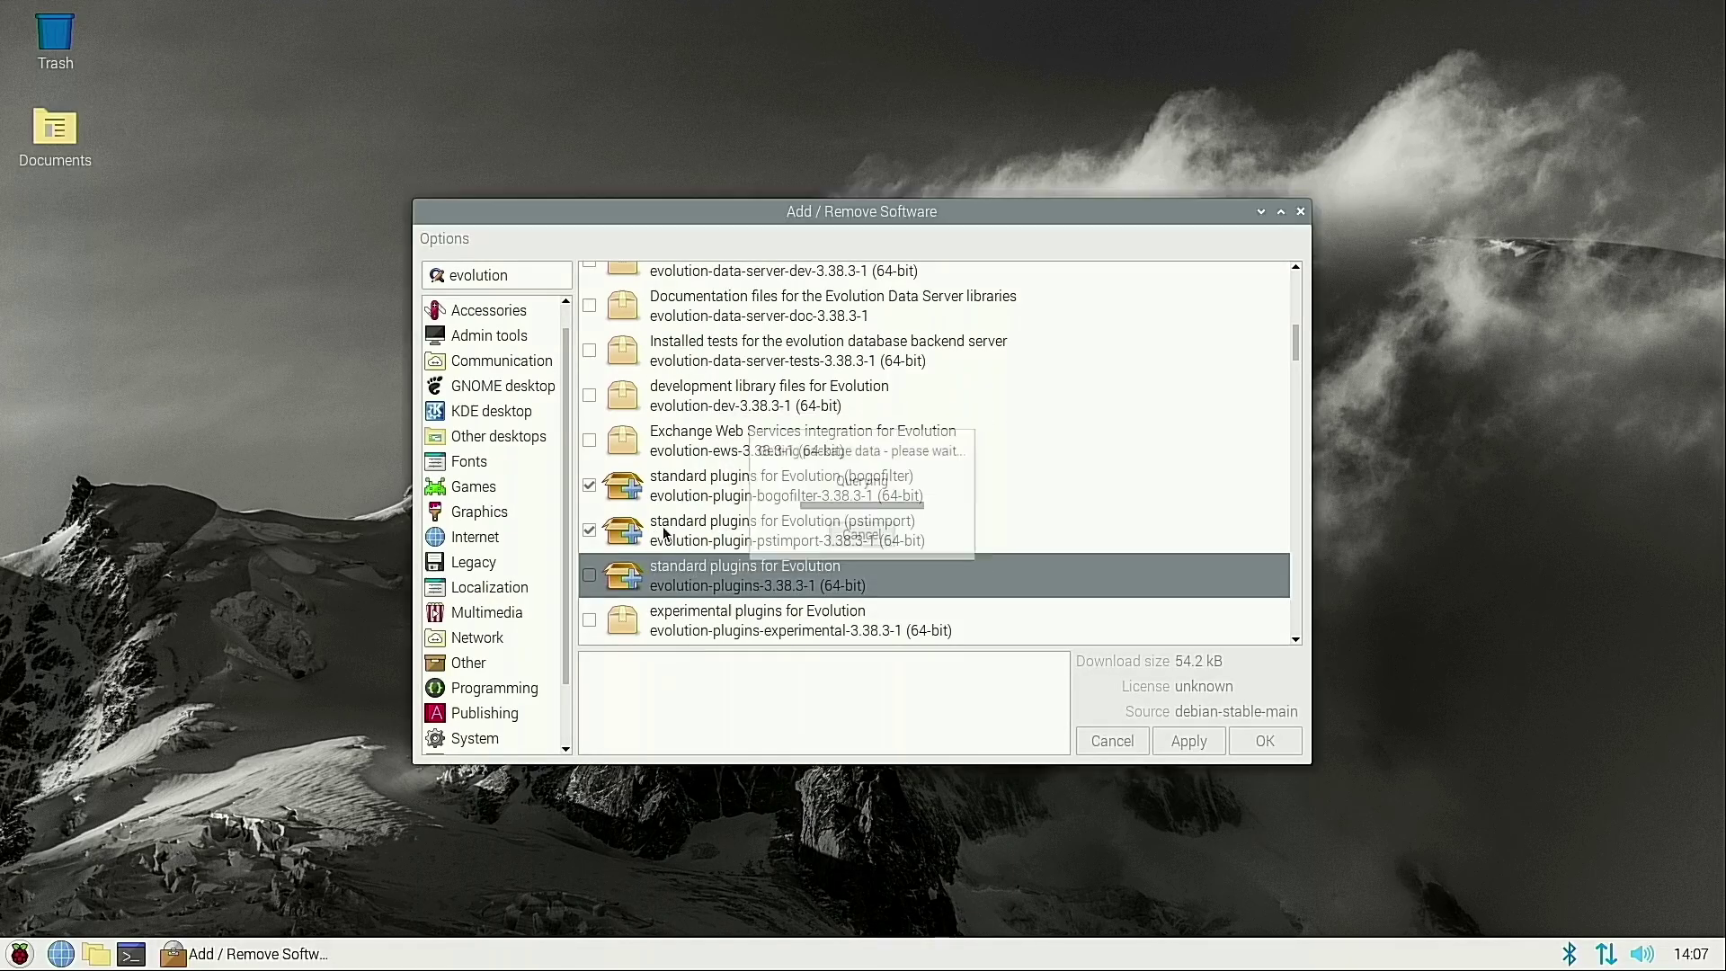
scroll(751, 519, down, 3)
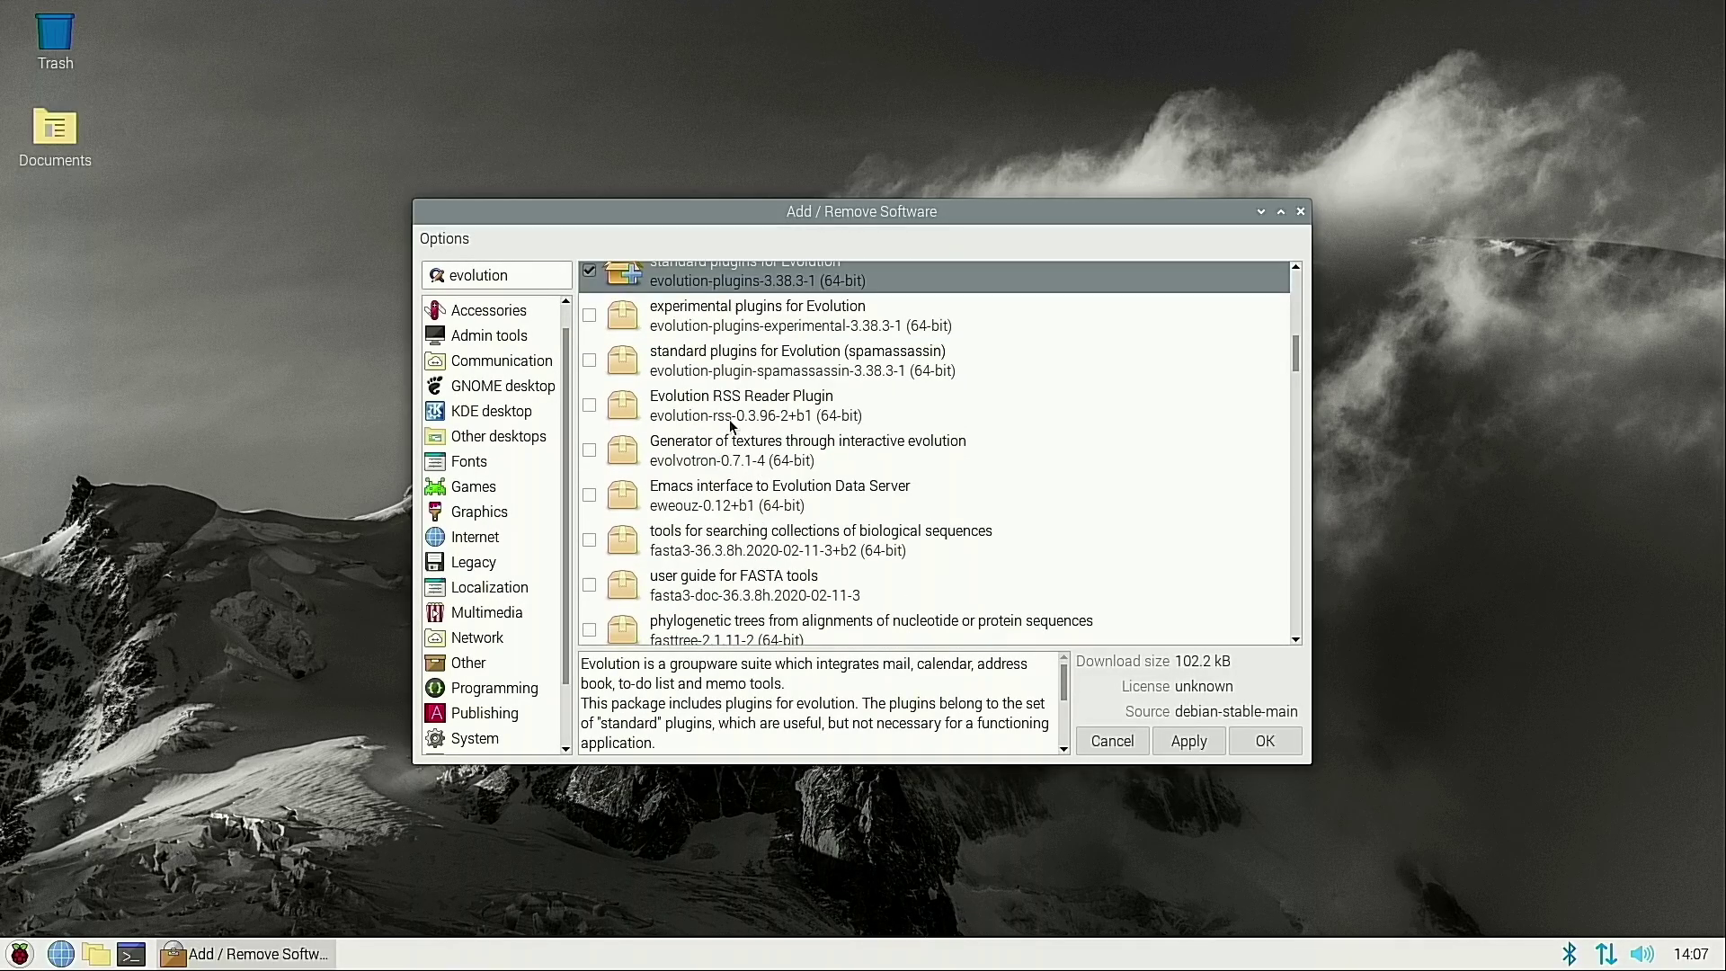
scroll(746, 513, down, 1)
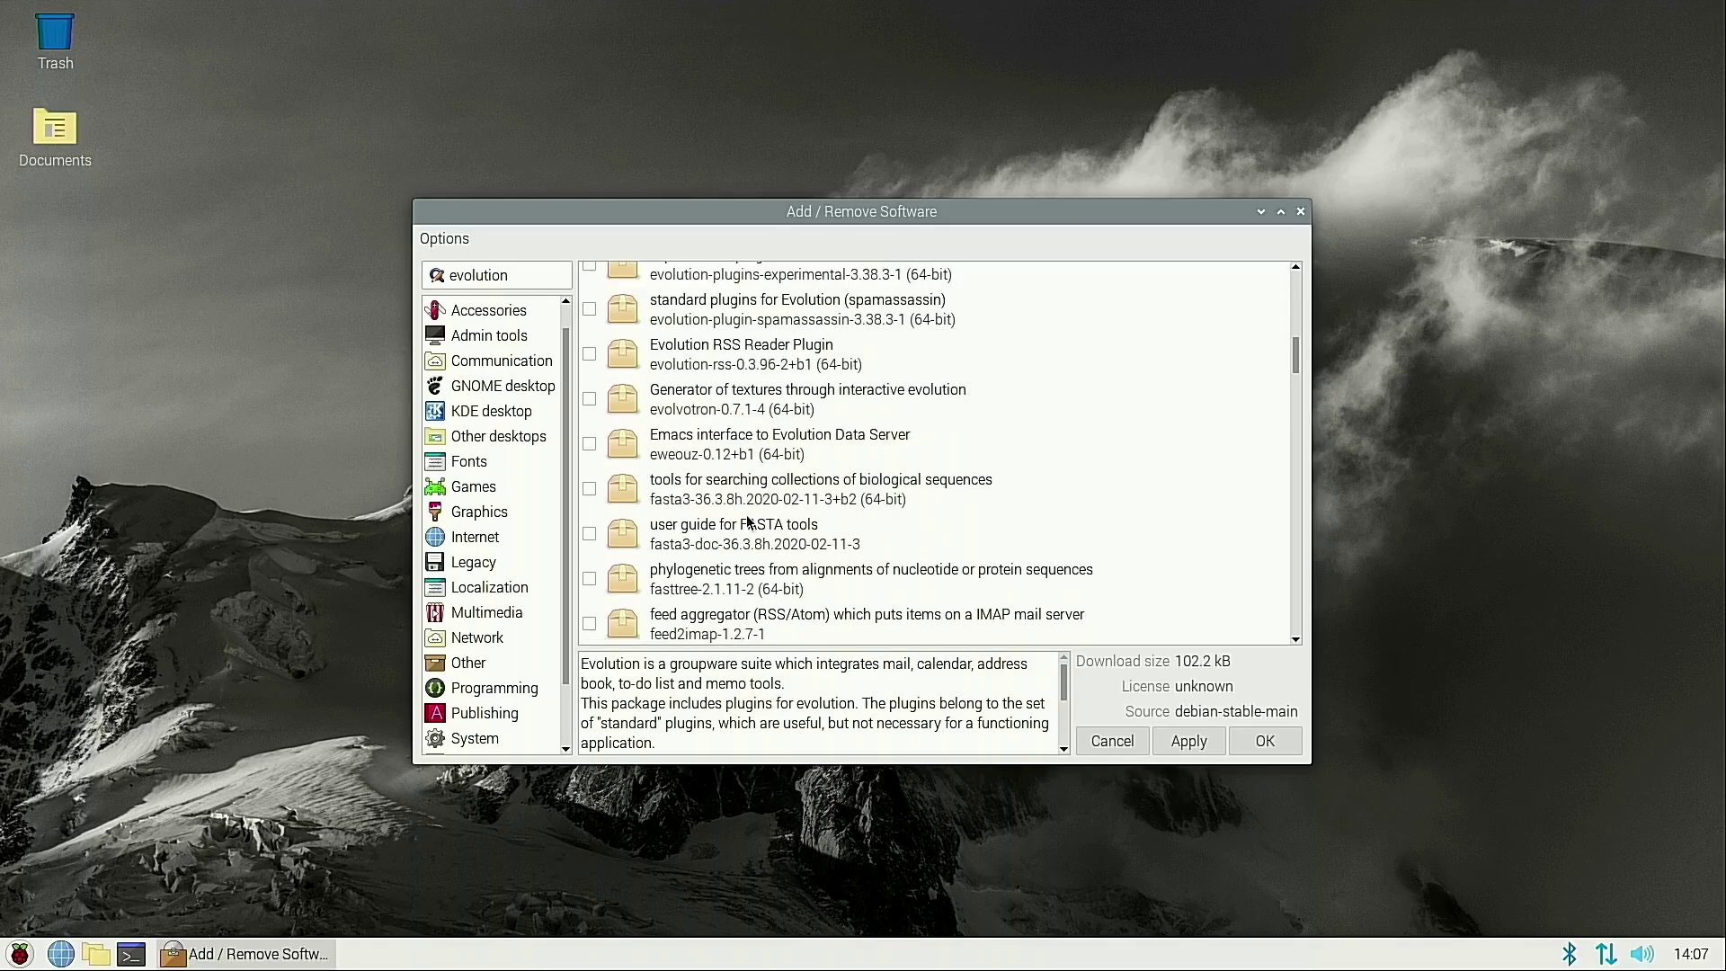
click(1256, 742)
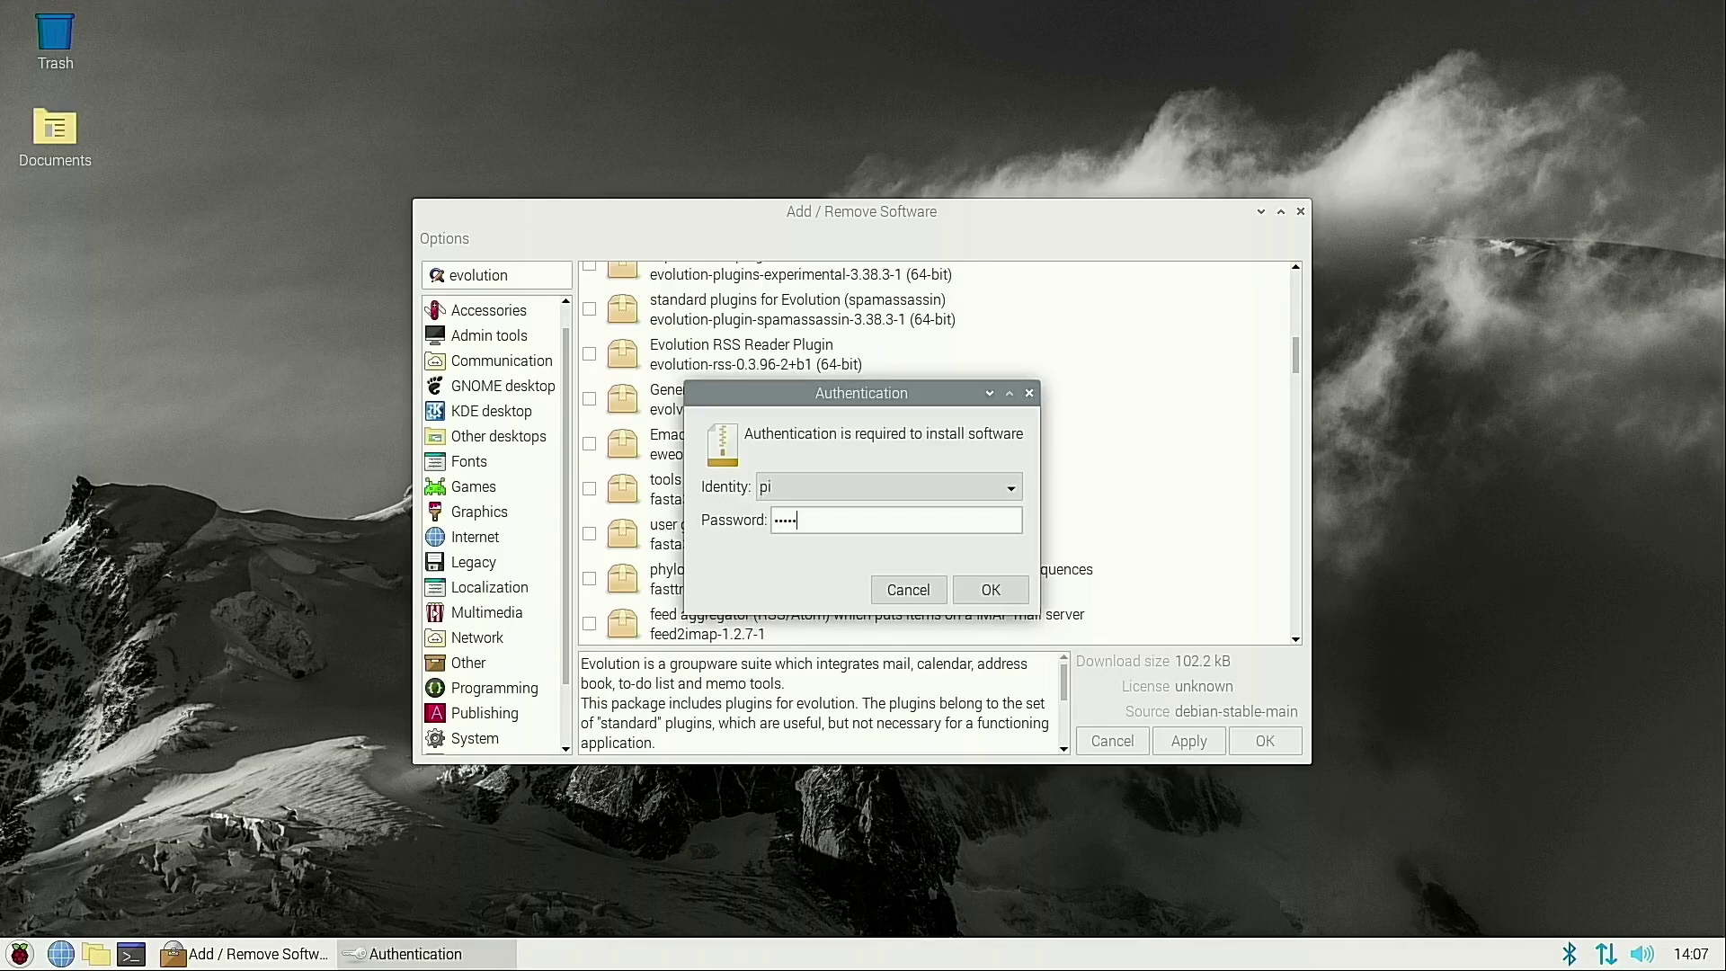
Submit the password to authorise the install, move the window aside, and launch Task Manager
key(Return)
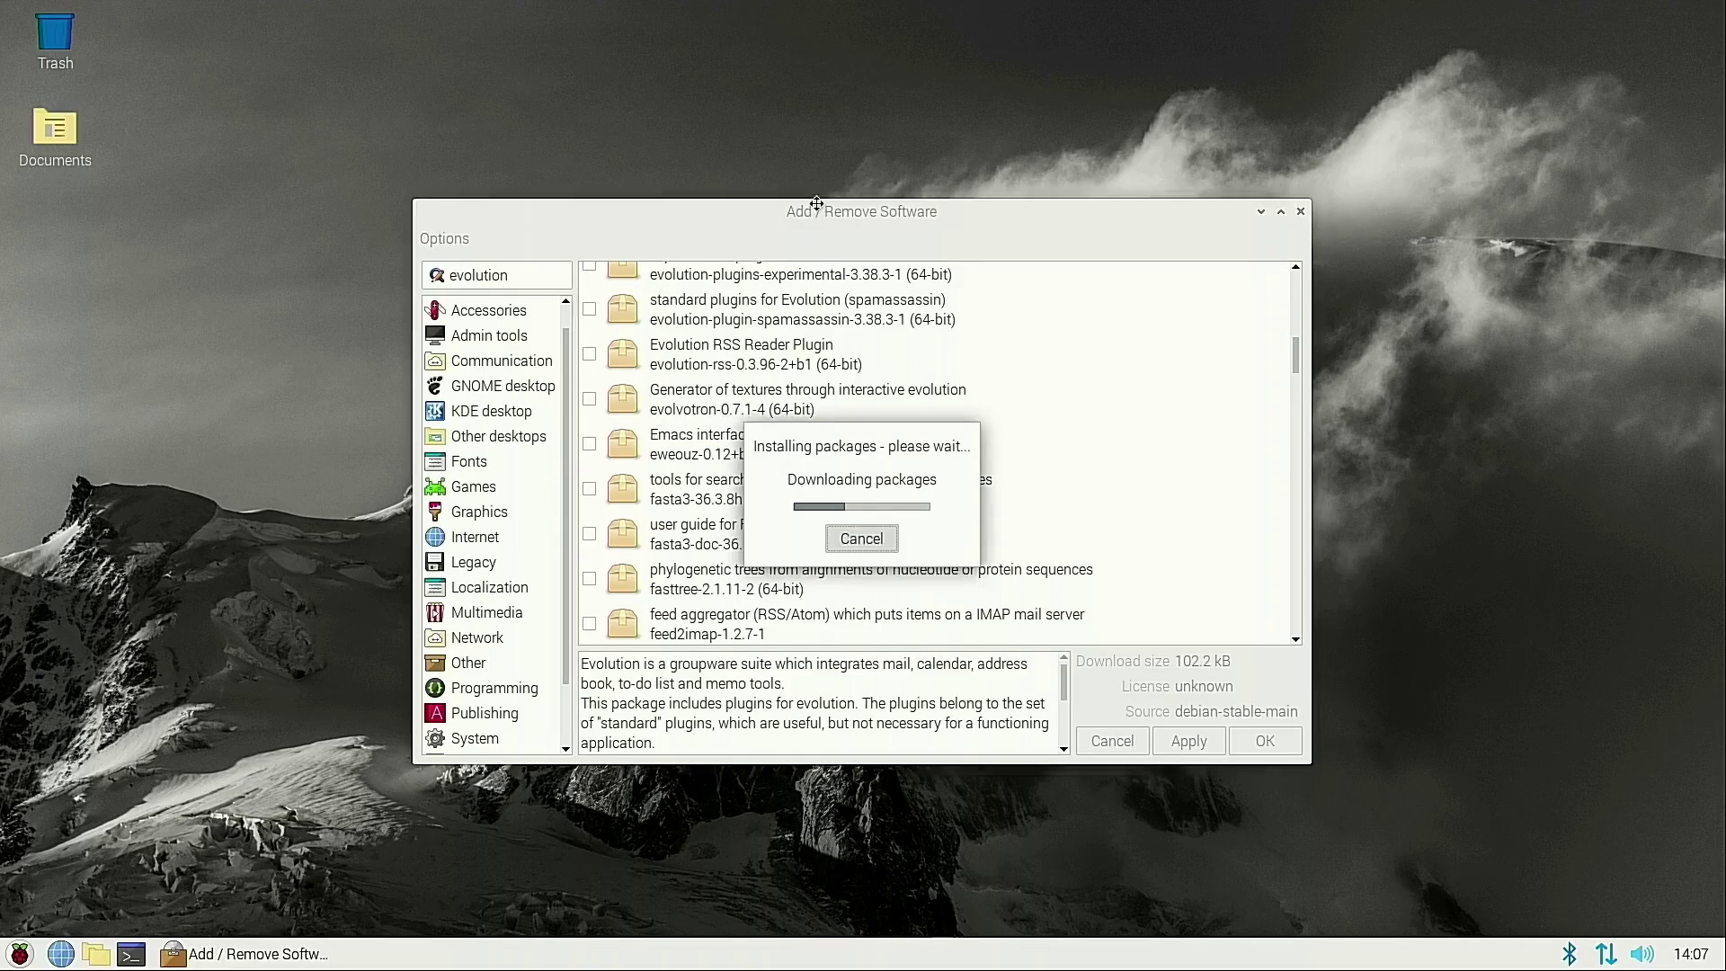
drag(813, 207, 1018, 165)
click(20, 953)
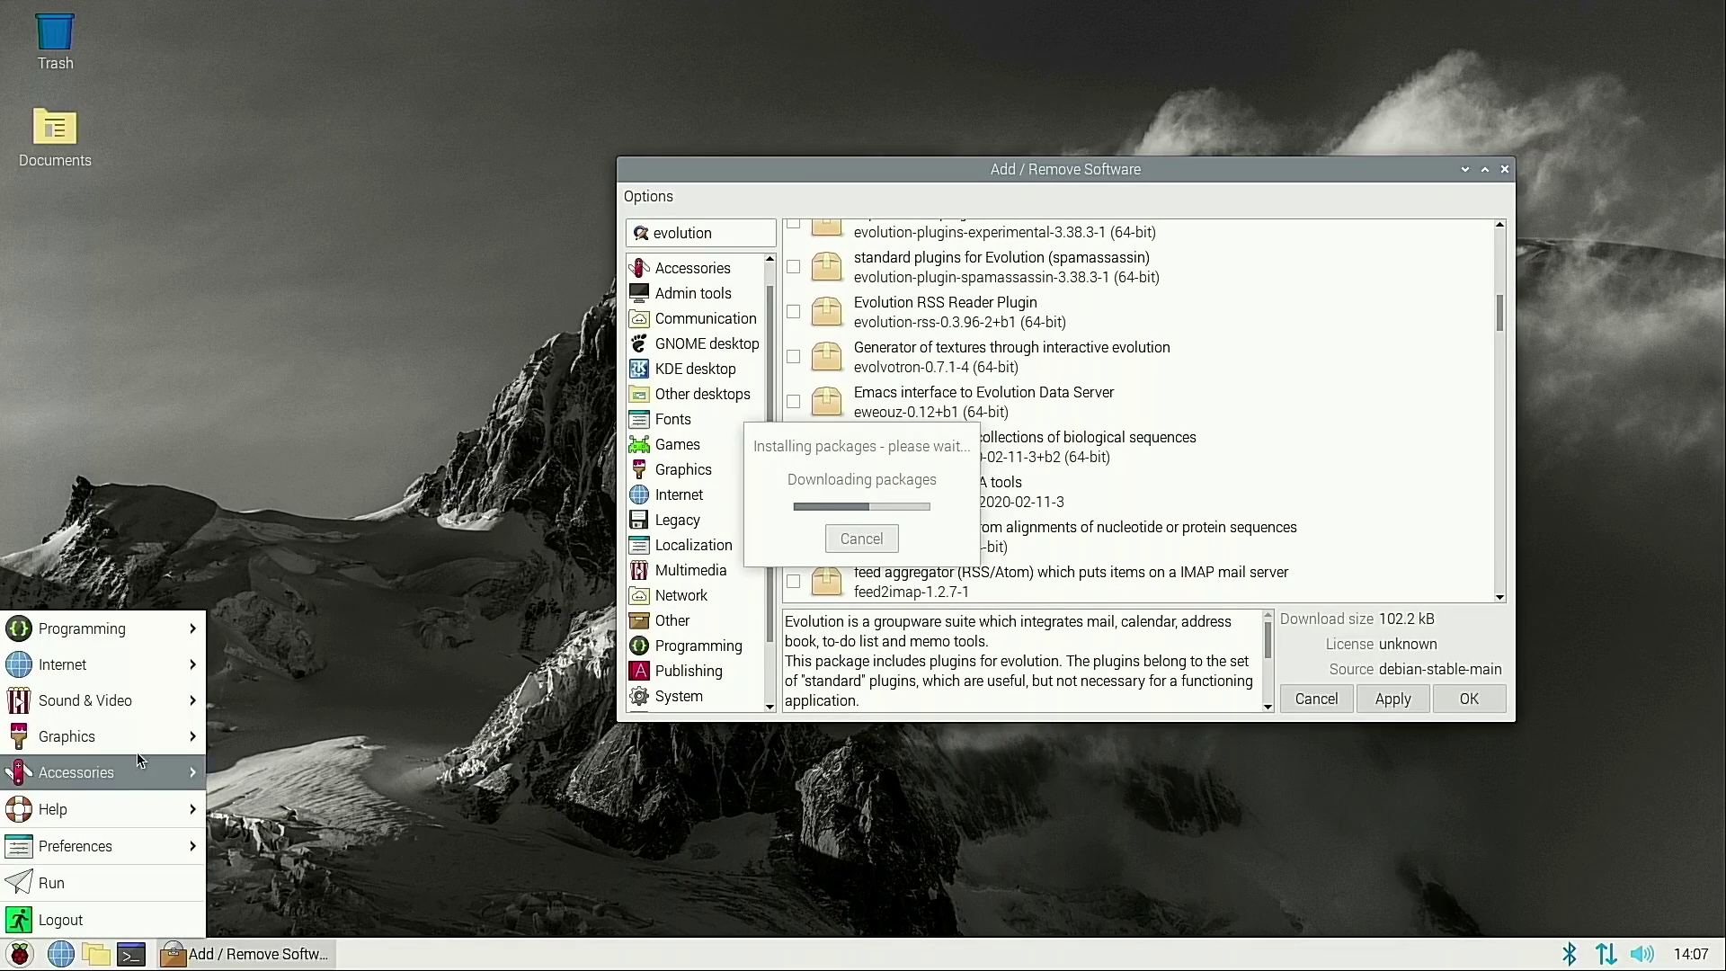
mouse_move(128, 849)
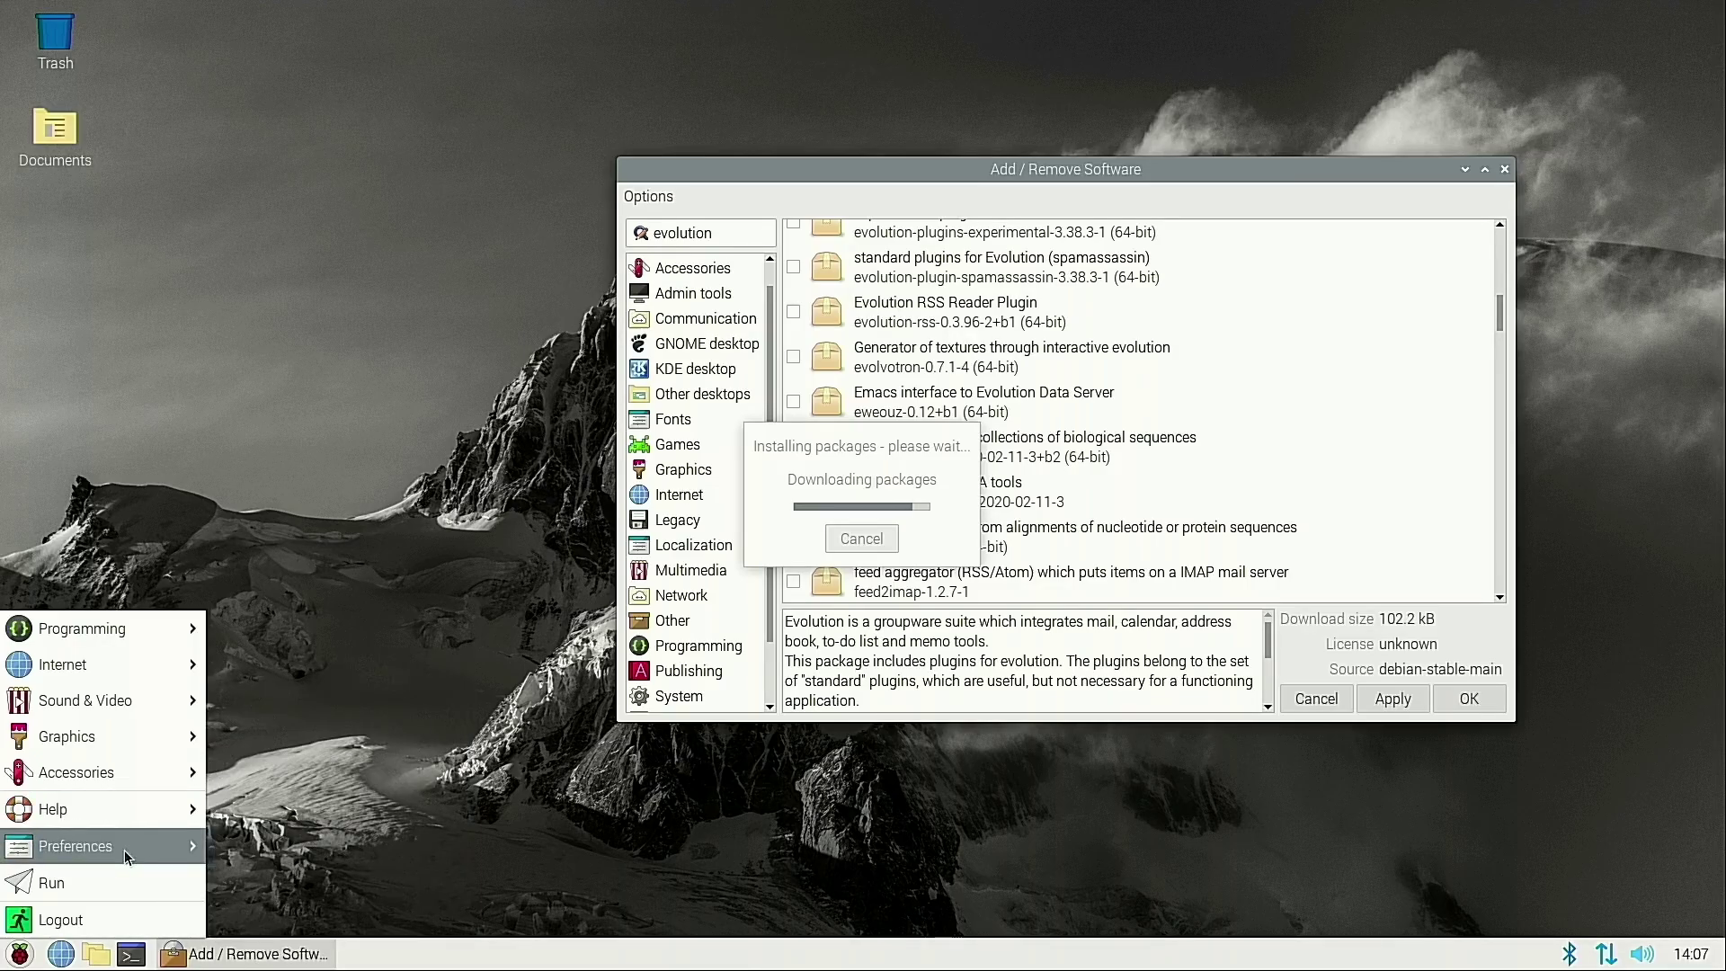
mouse_move(117, 771)
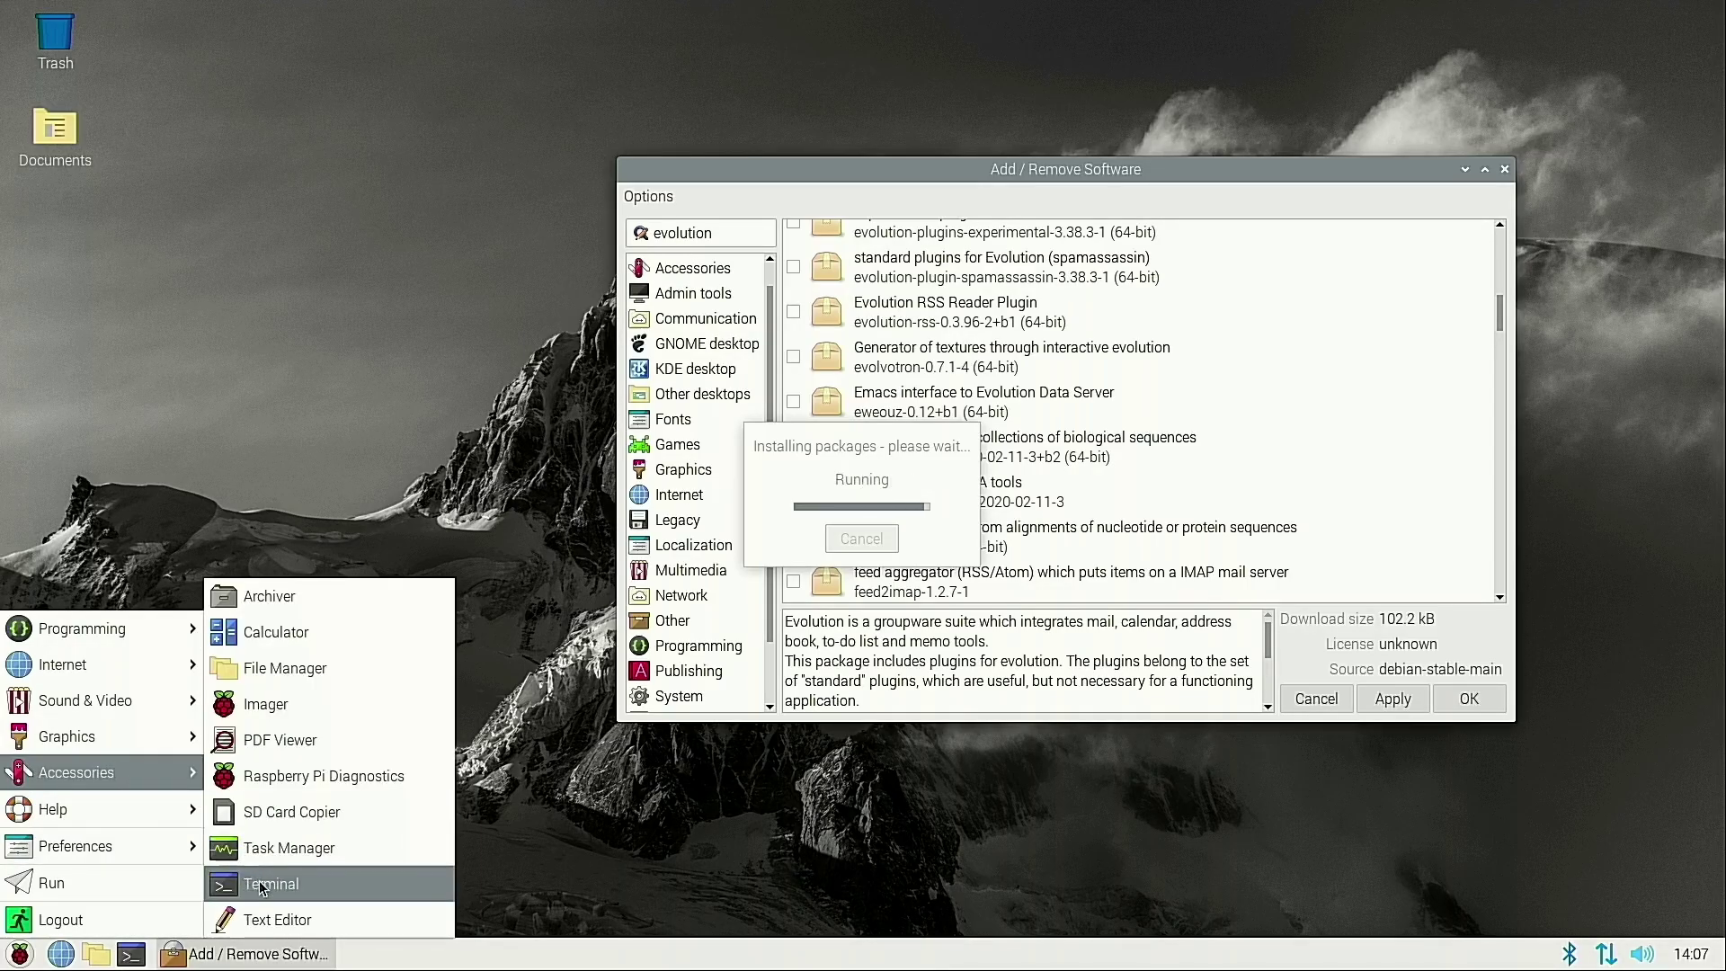
click(272, 847)
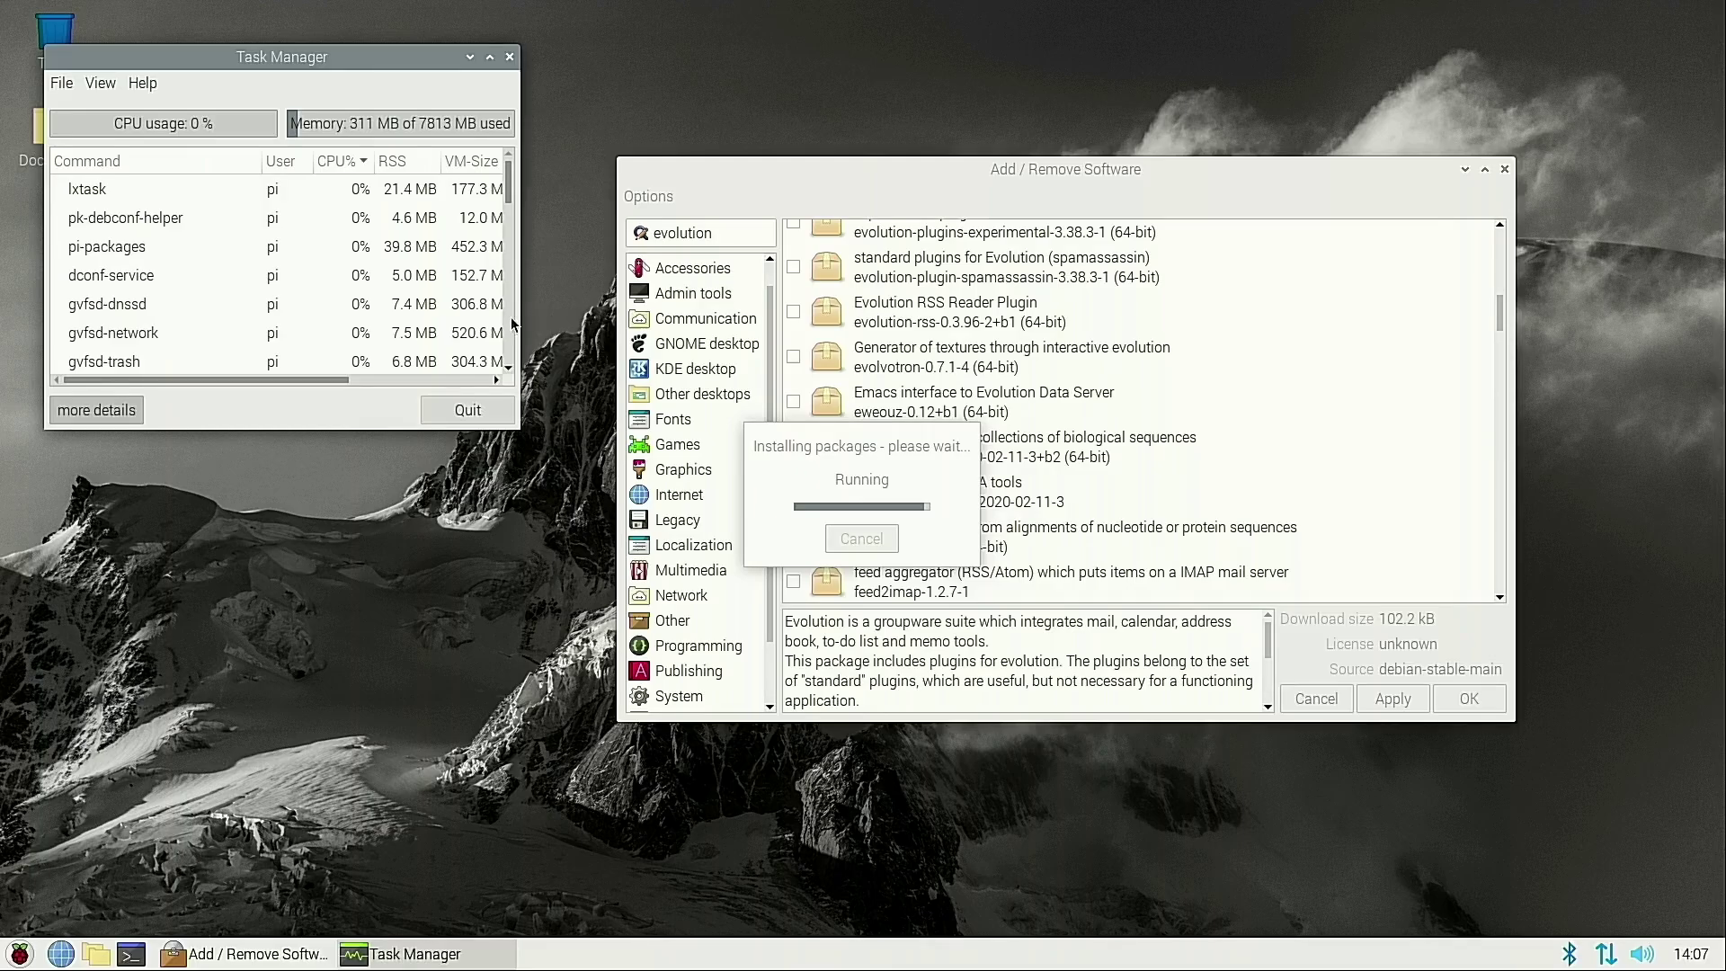
Enlarge Task Manager, check its View options and process list, then close it
drag(518, 428, 668, 700)
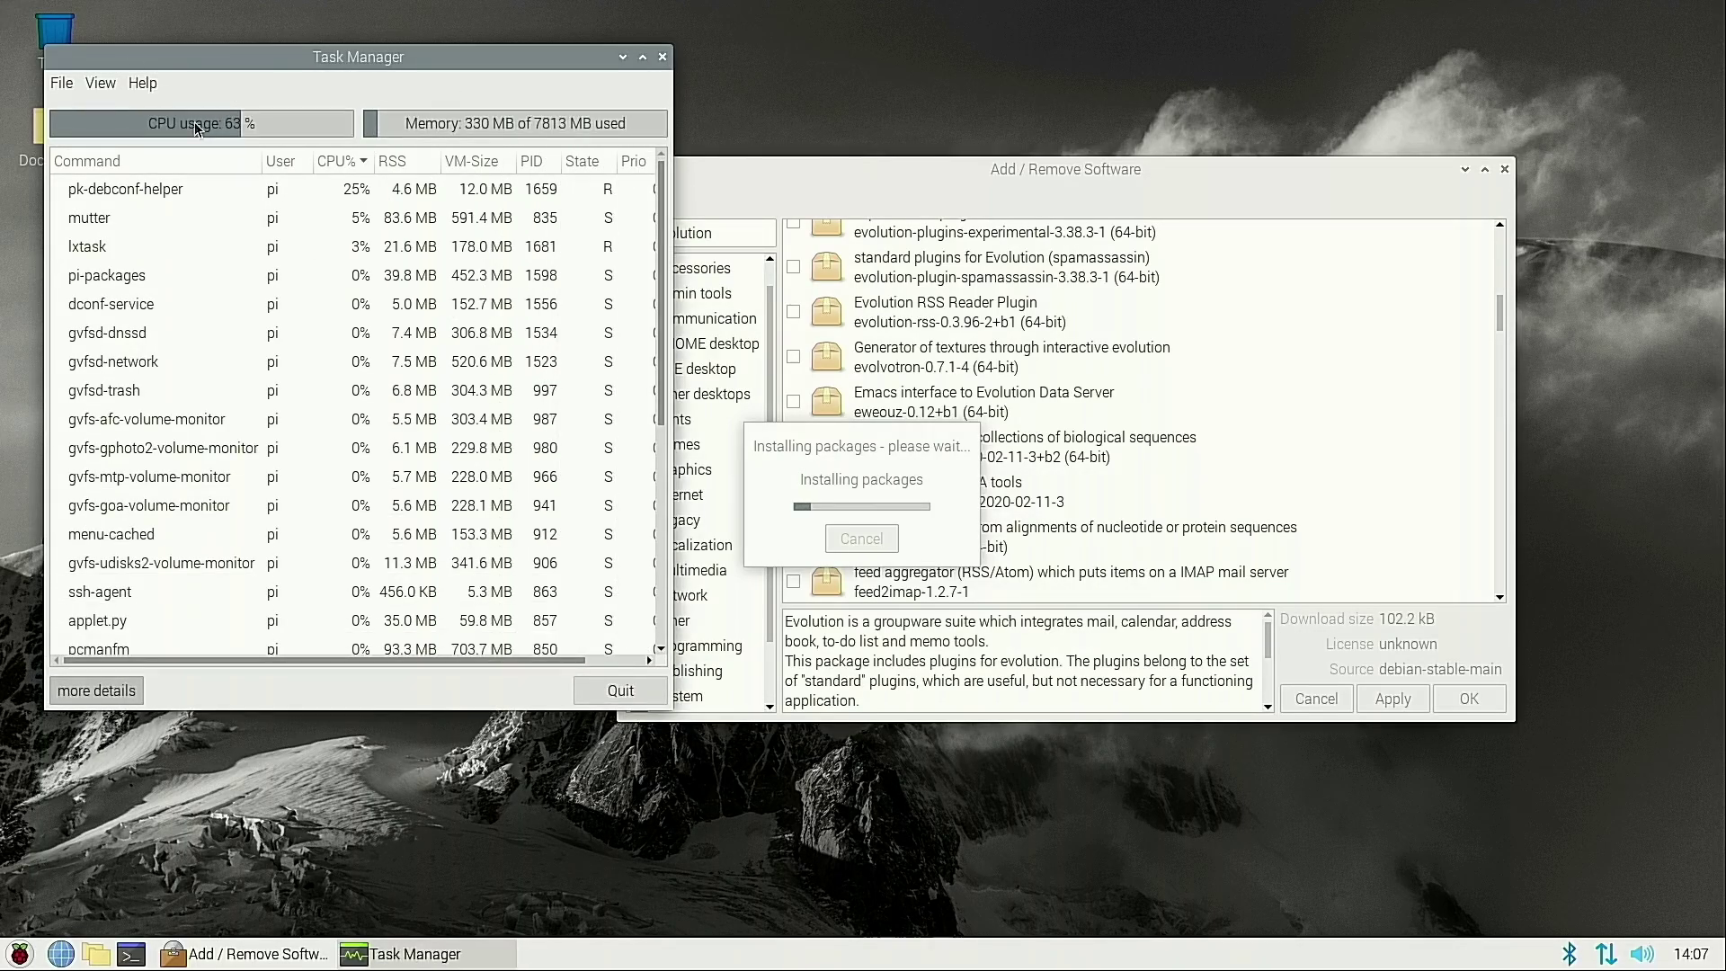
click(107, 83)
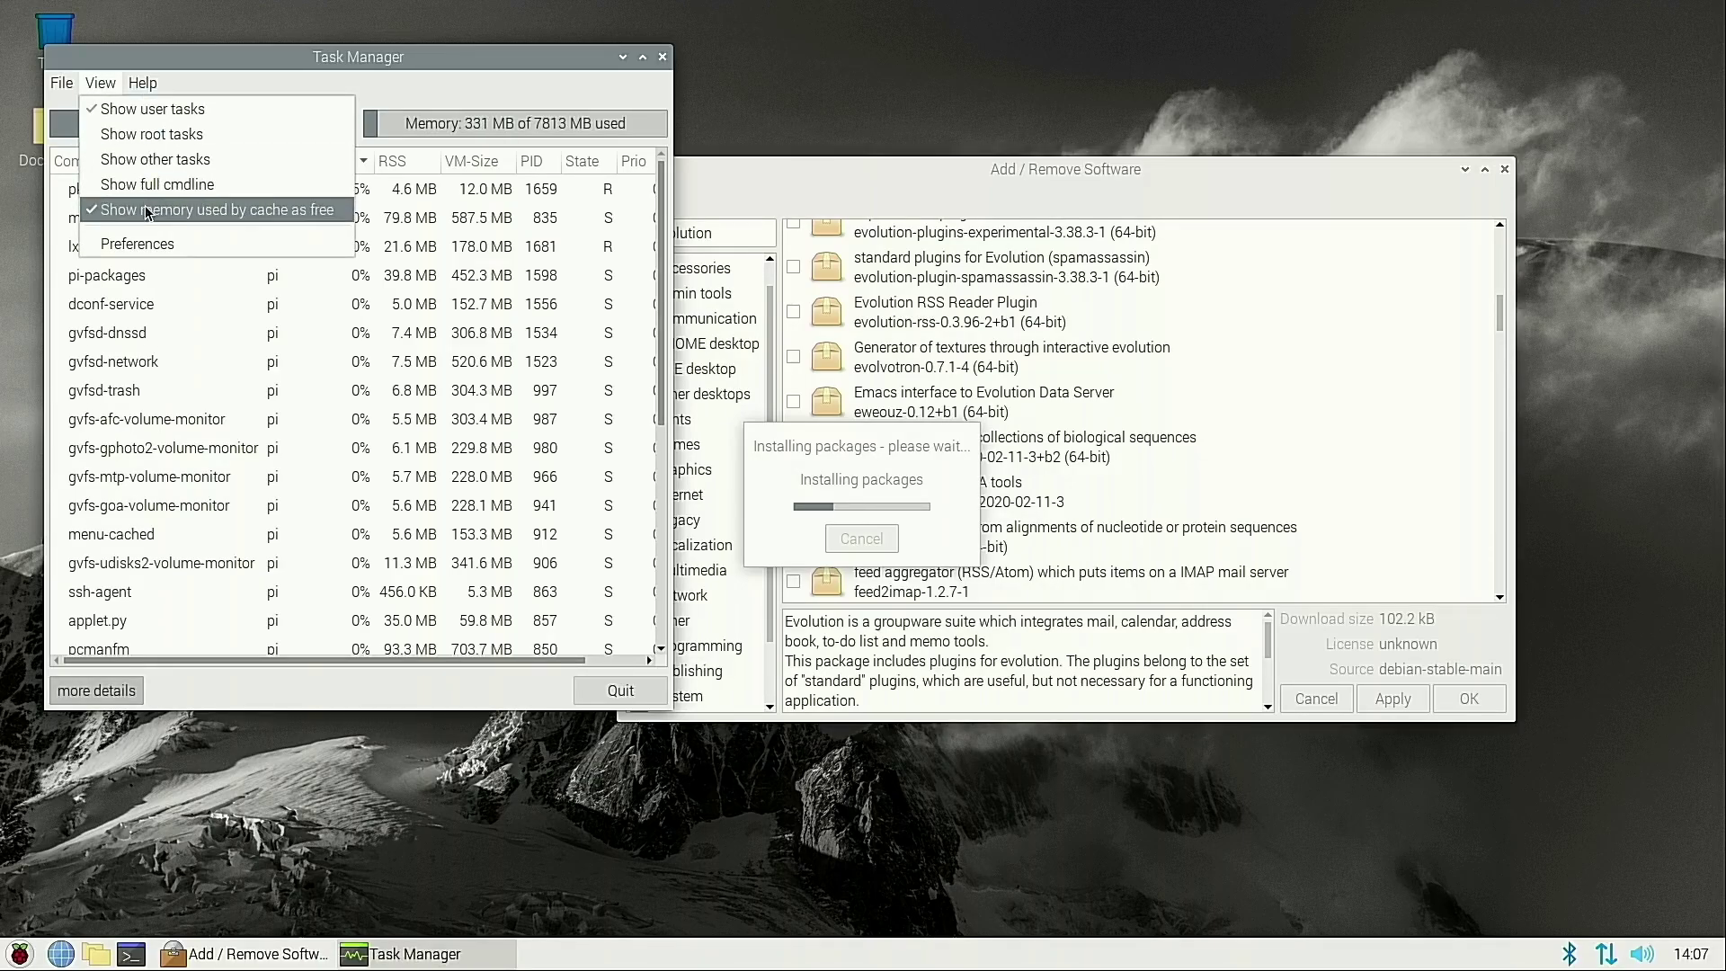
click(235, 112)
scroll(455, 381, down, 5)
scroll(455, 381, up, 5)
click(662, 57)
Run htop in a new terminal to watch the load, then close the terminal
click(131, 954)
text(htop)
key(Return)
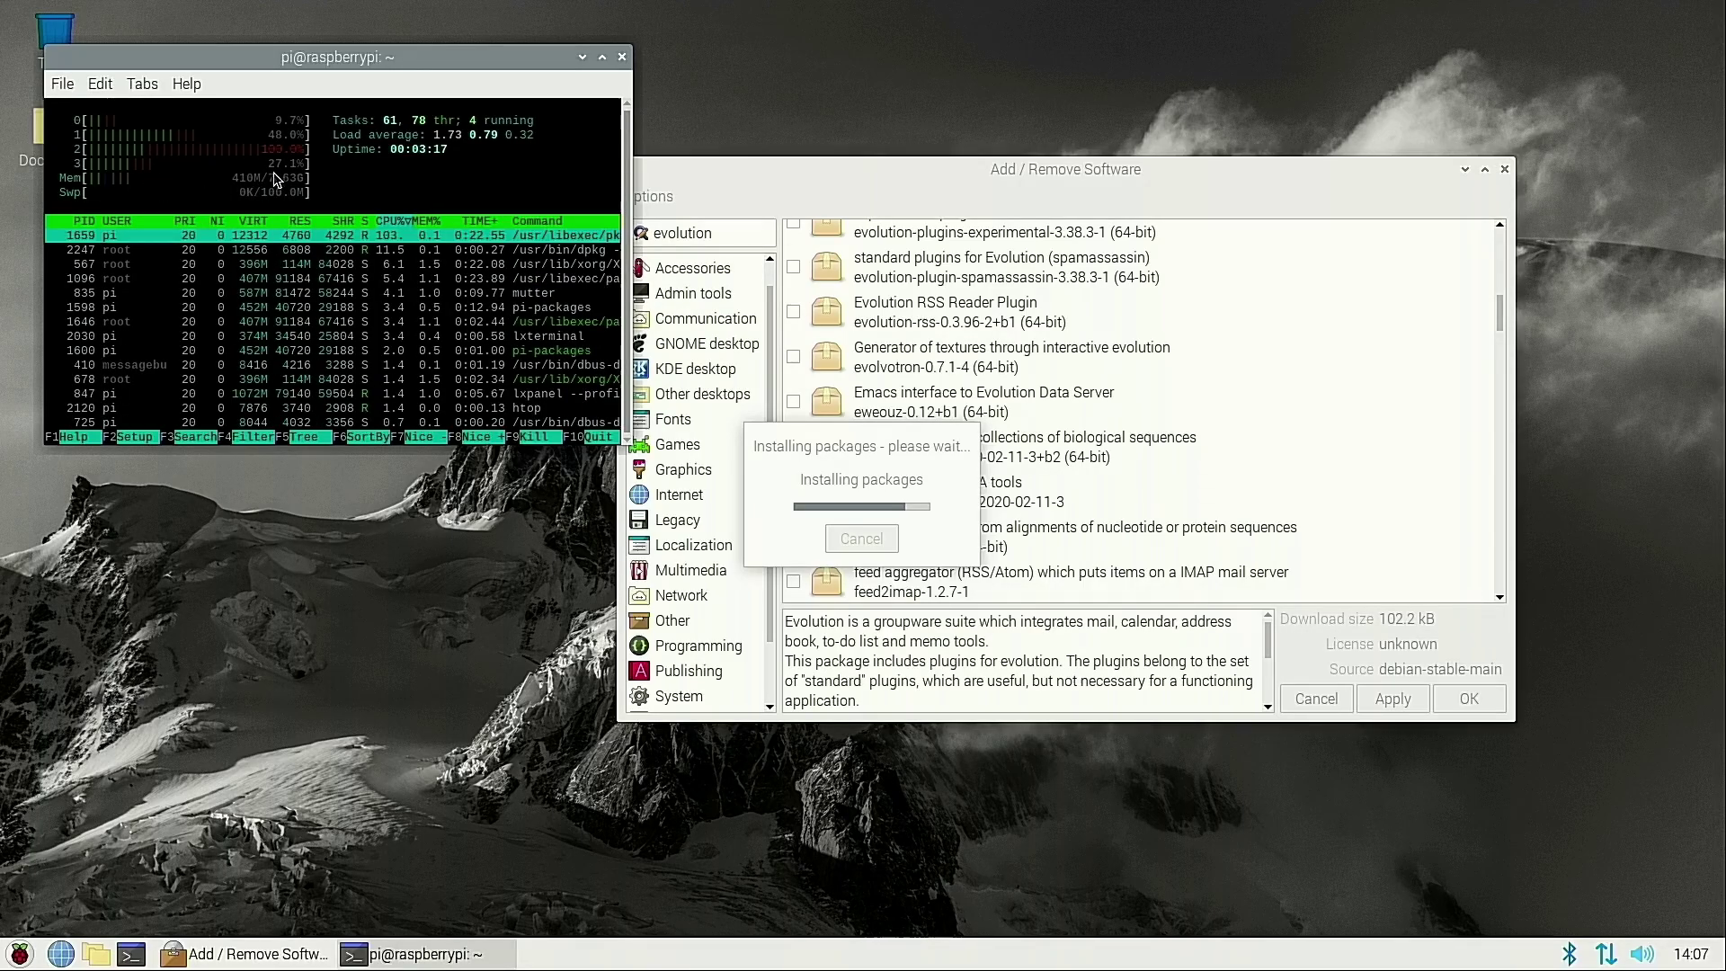
click(621, 57)
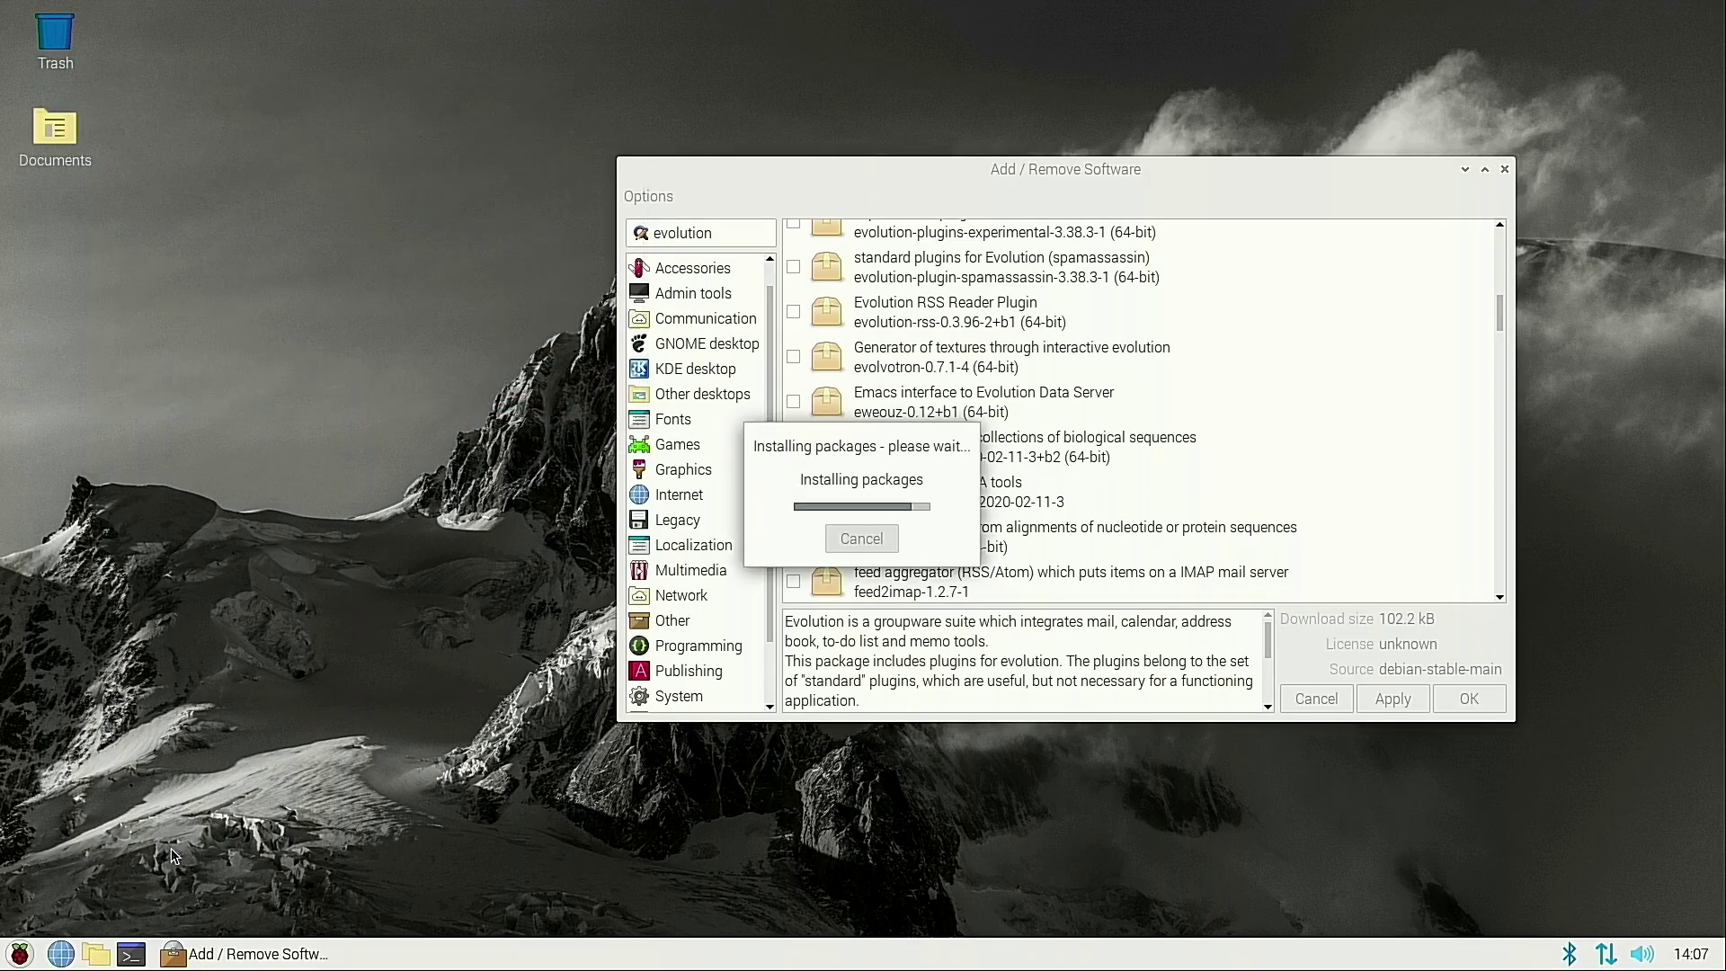
Launch Evolution from Office, cancel its Welcome wizard, maximize the Mail window, then close it
click(19, 953)
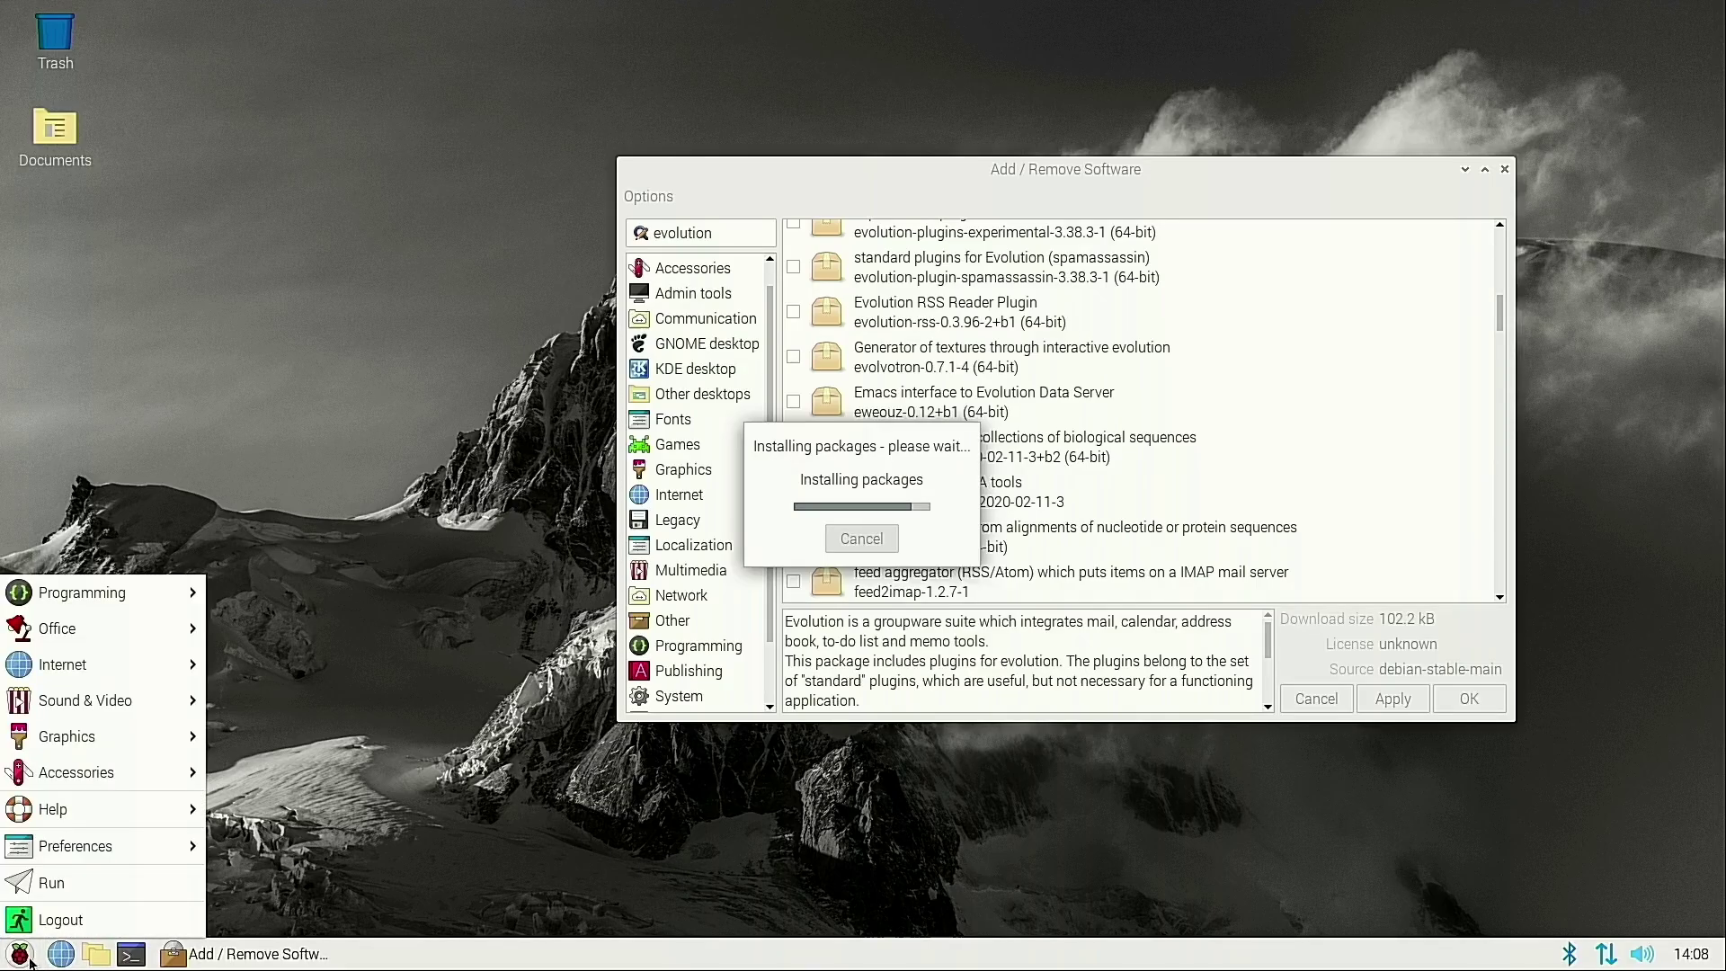
click(26, 956)
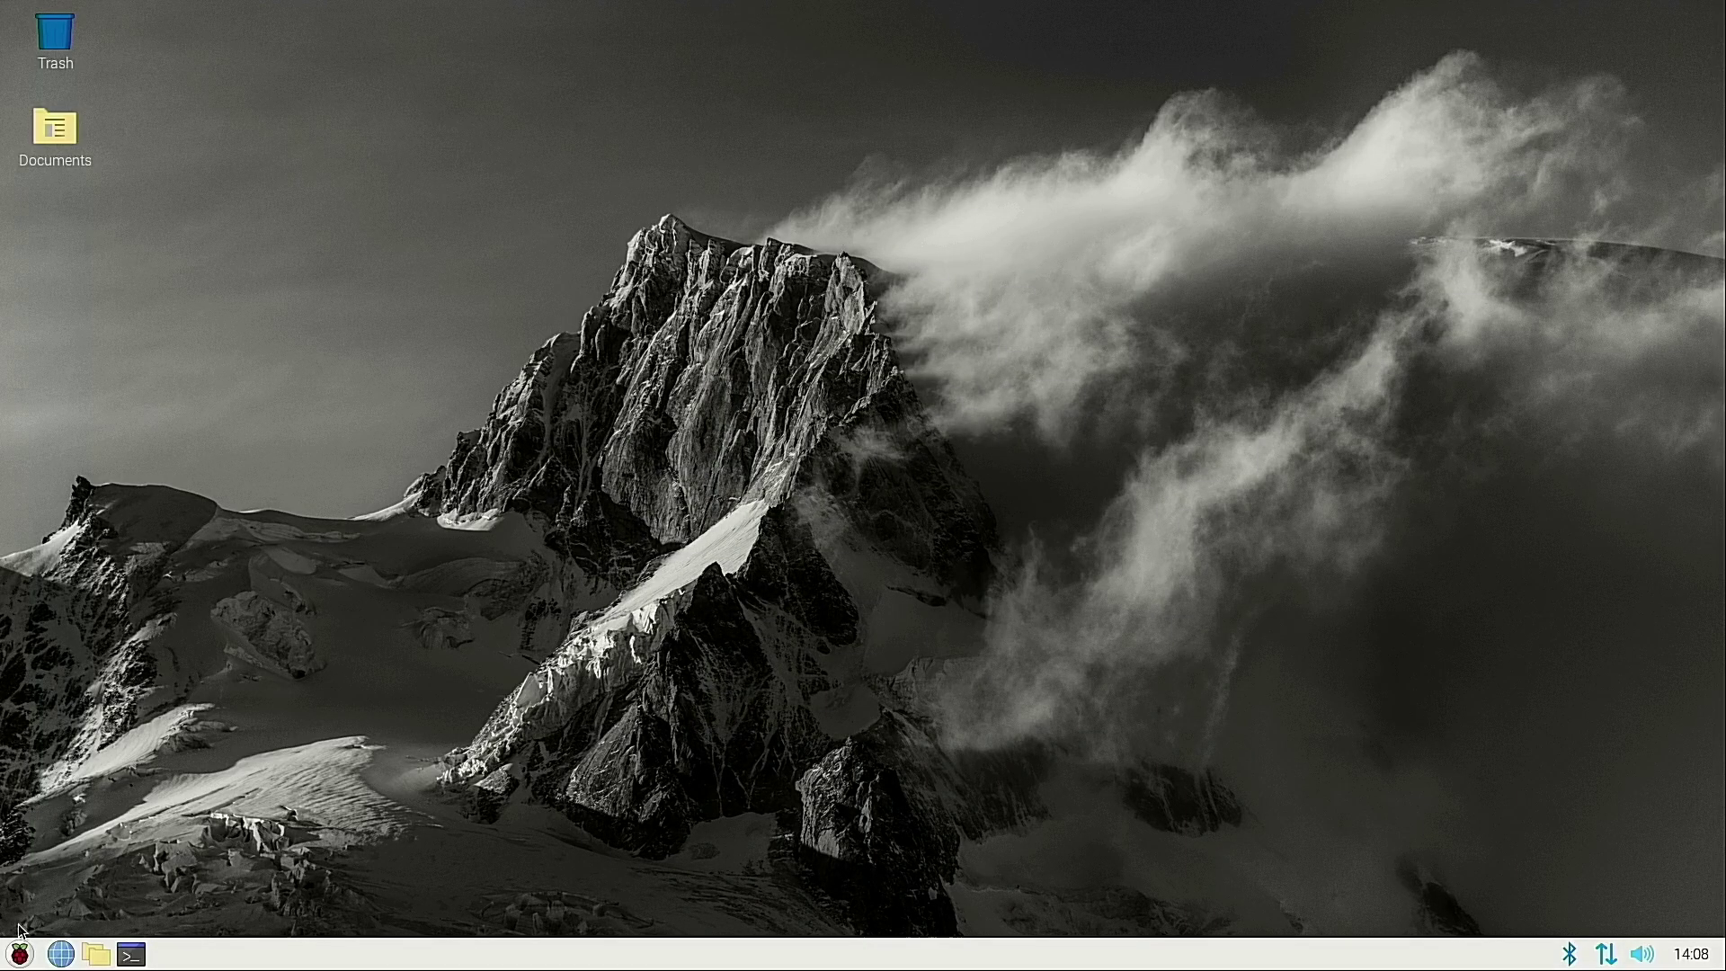
click(20, 954)
mouse_move(129, 665)
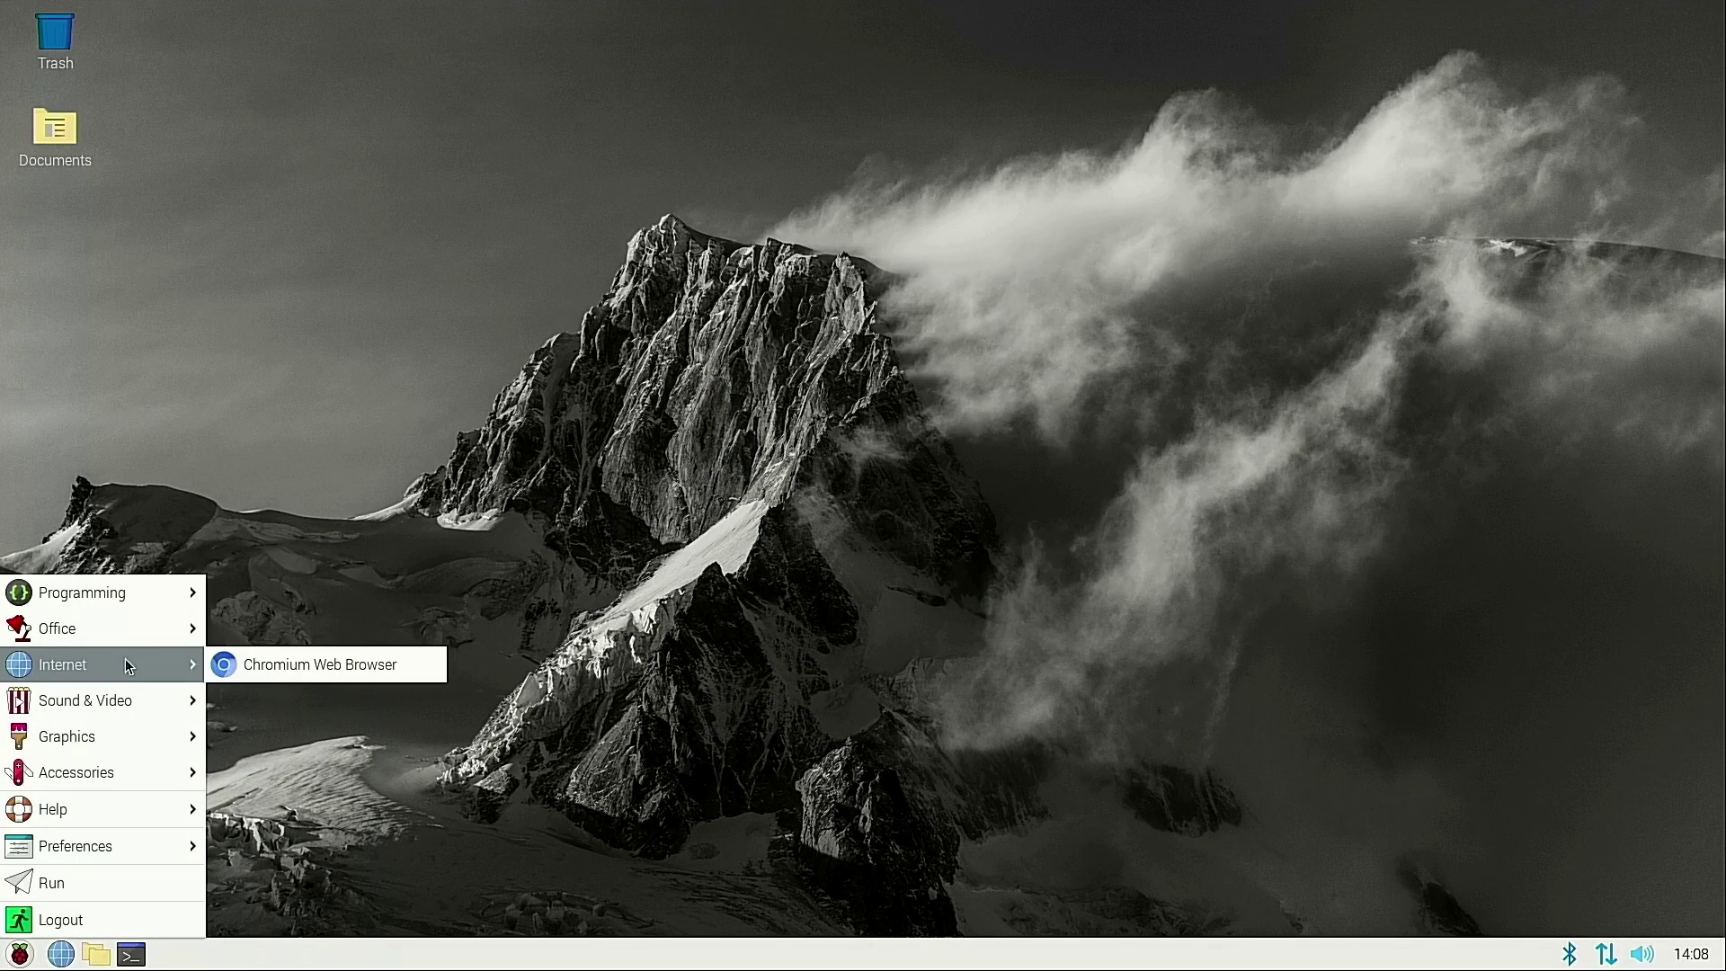
mouse_move(117, 628)
click(298, 635)
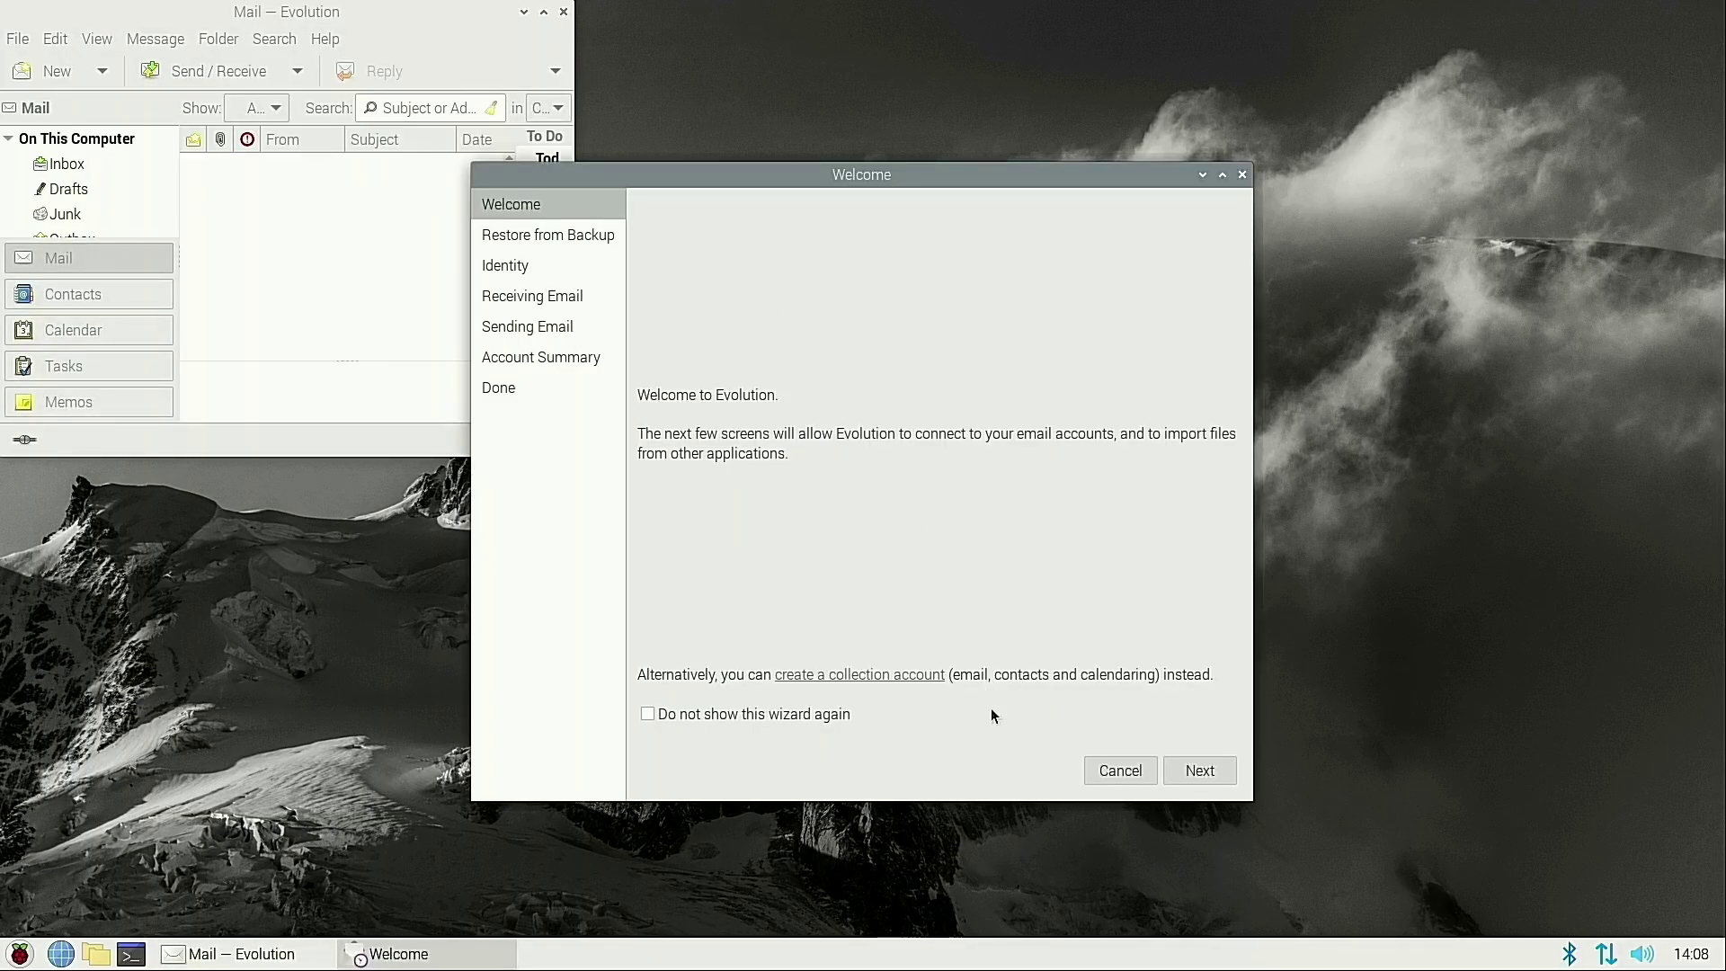
click(1120, 770)
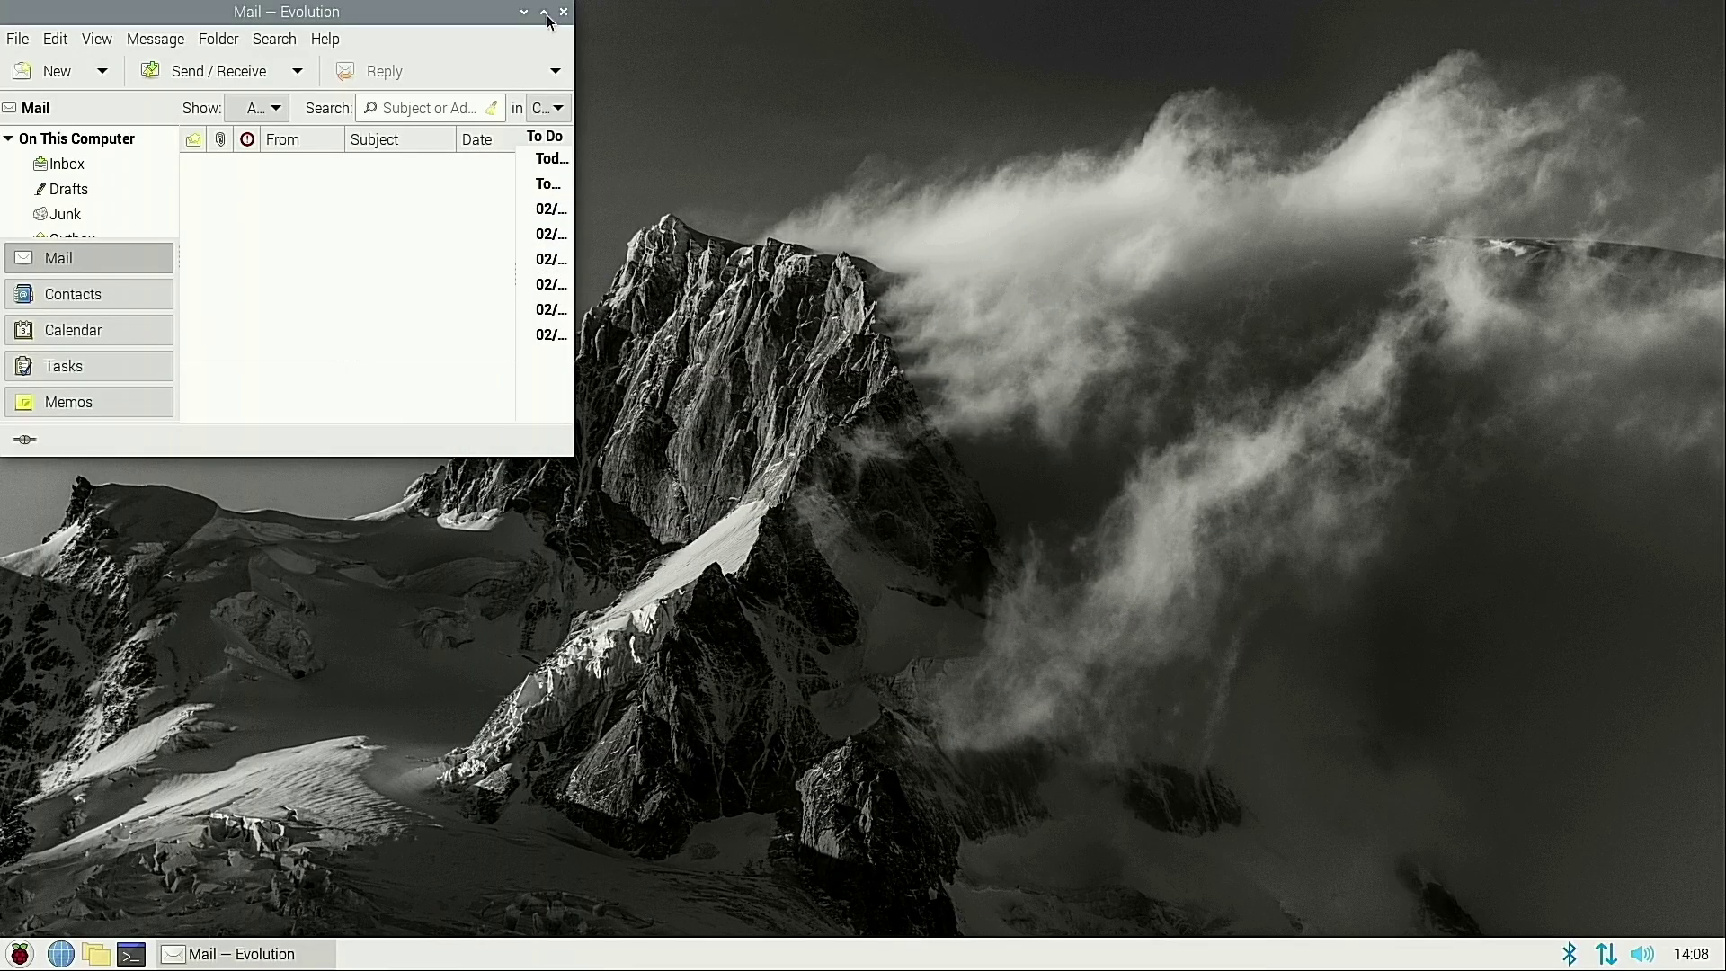
click(544, 12)
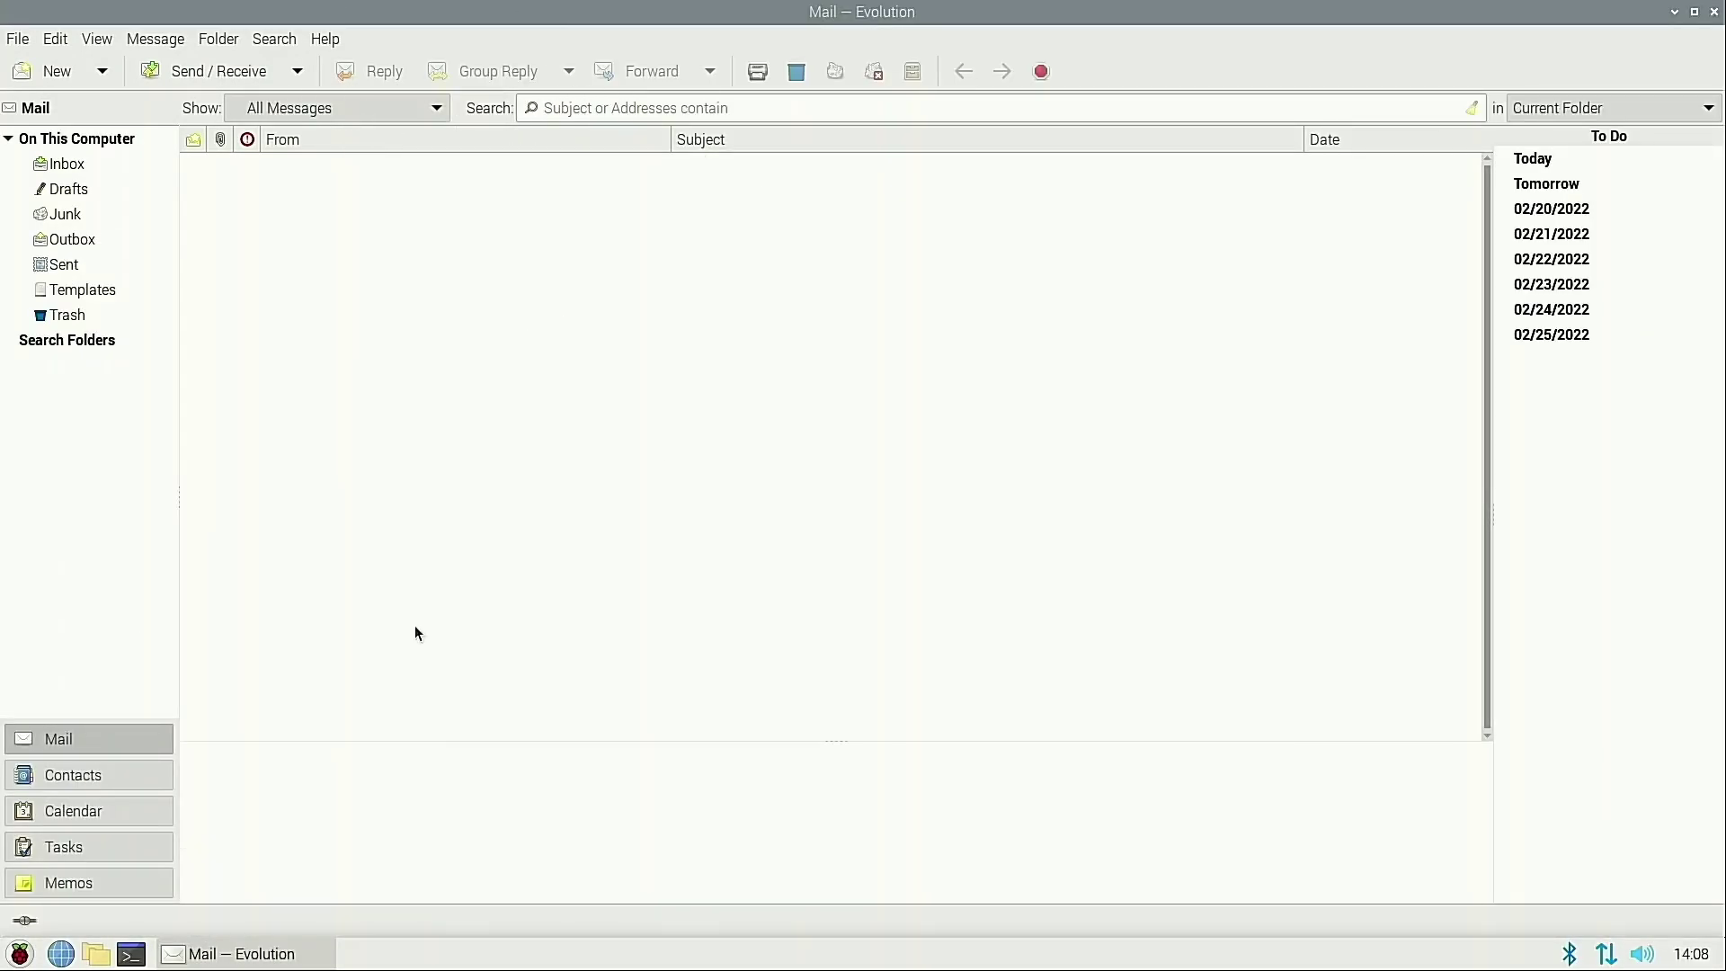
click(1714, 12)
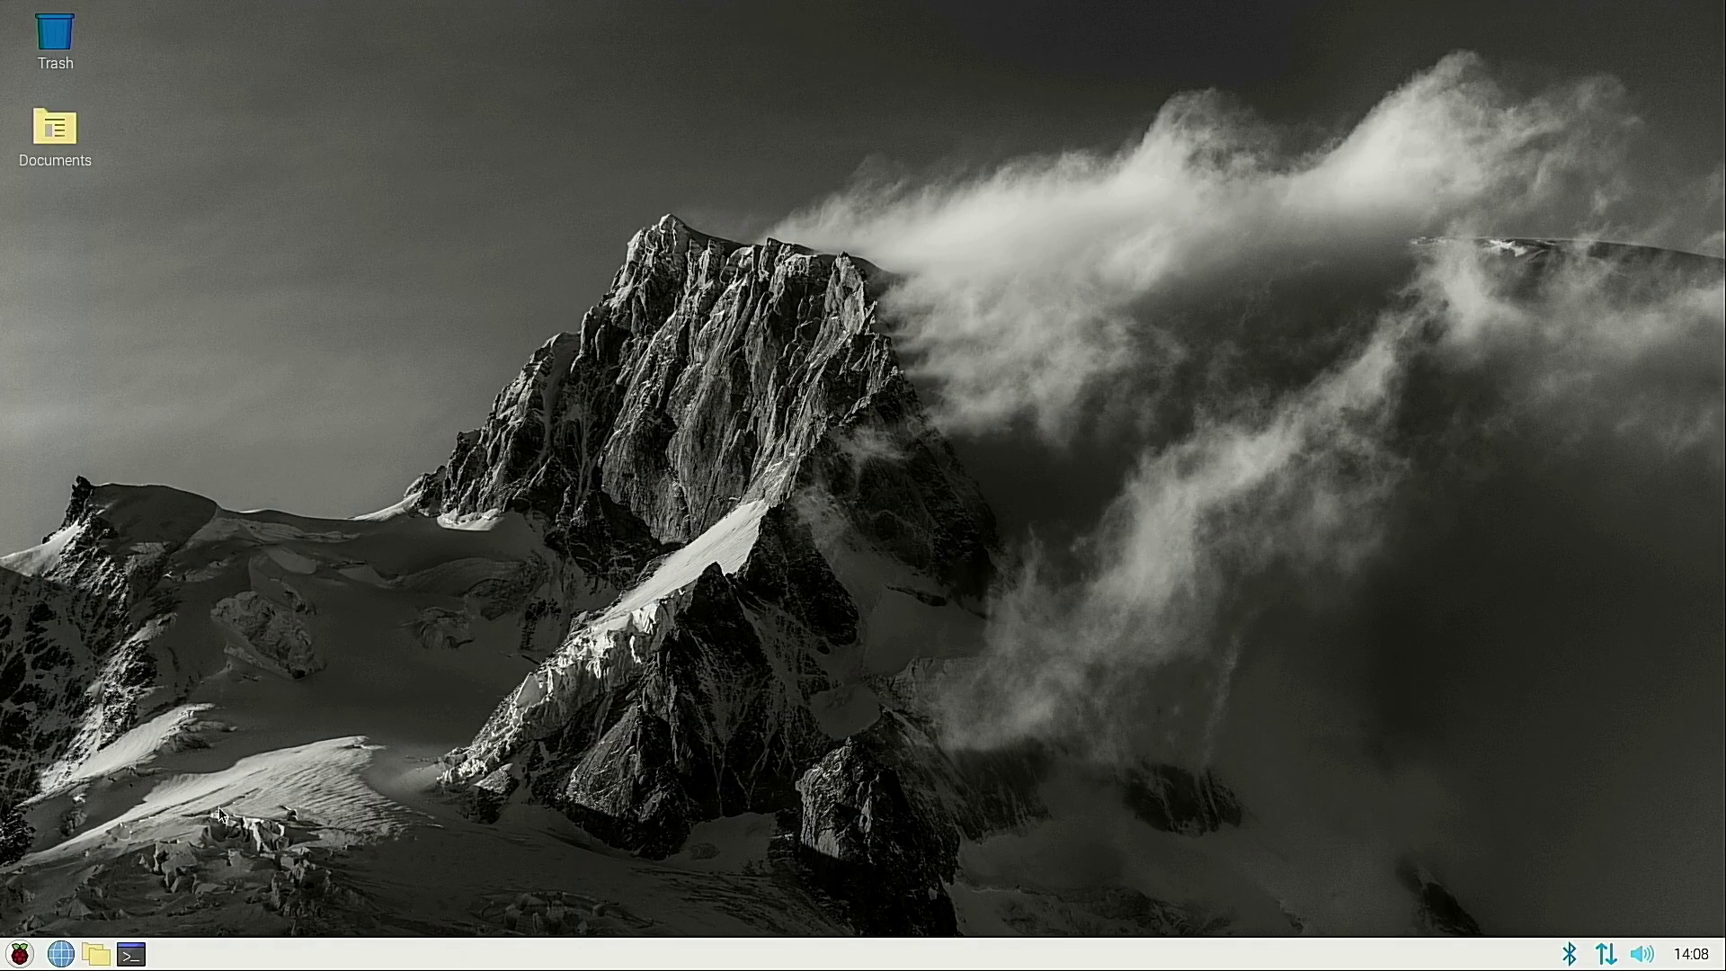
Run 'sudo apt install firefox-esr thunderbird' in a new terminal and confirm the installation
click(16, 954)
click(131, 954)
text(sudo apt install f)
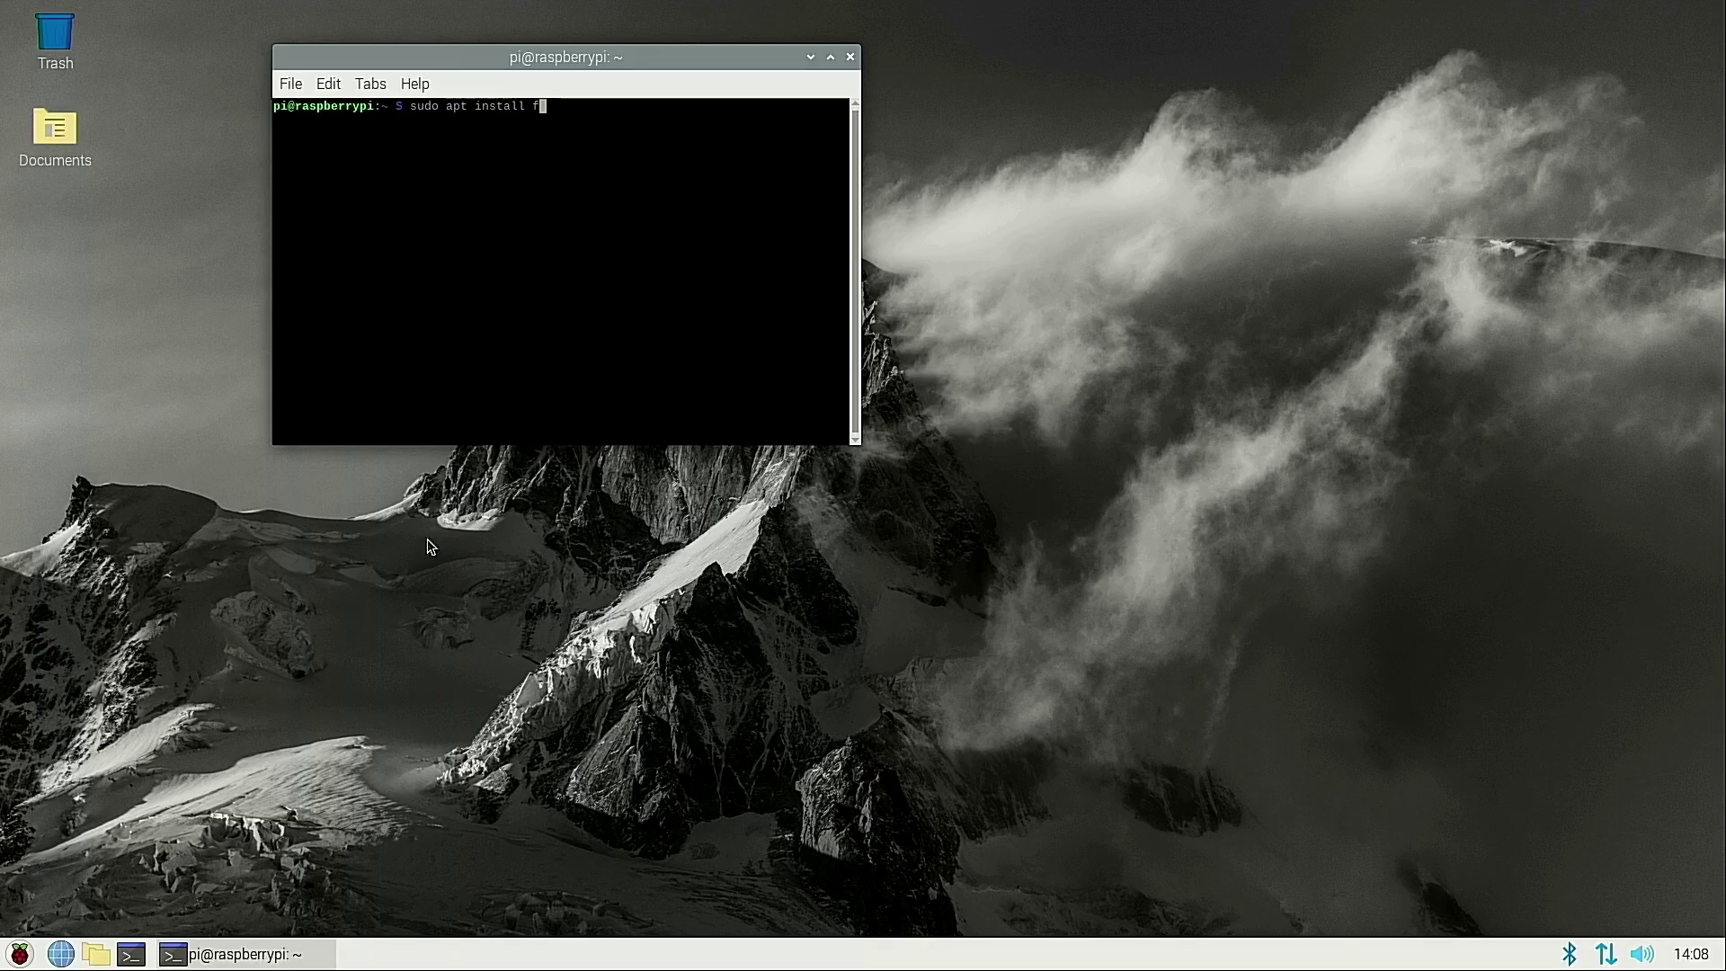
text(irefox-esr thunderbird)
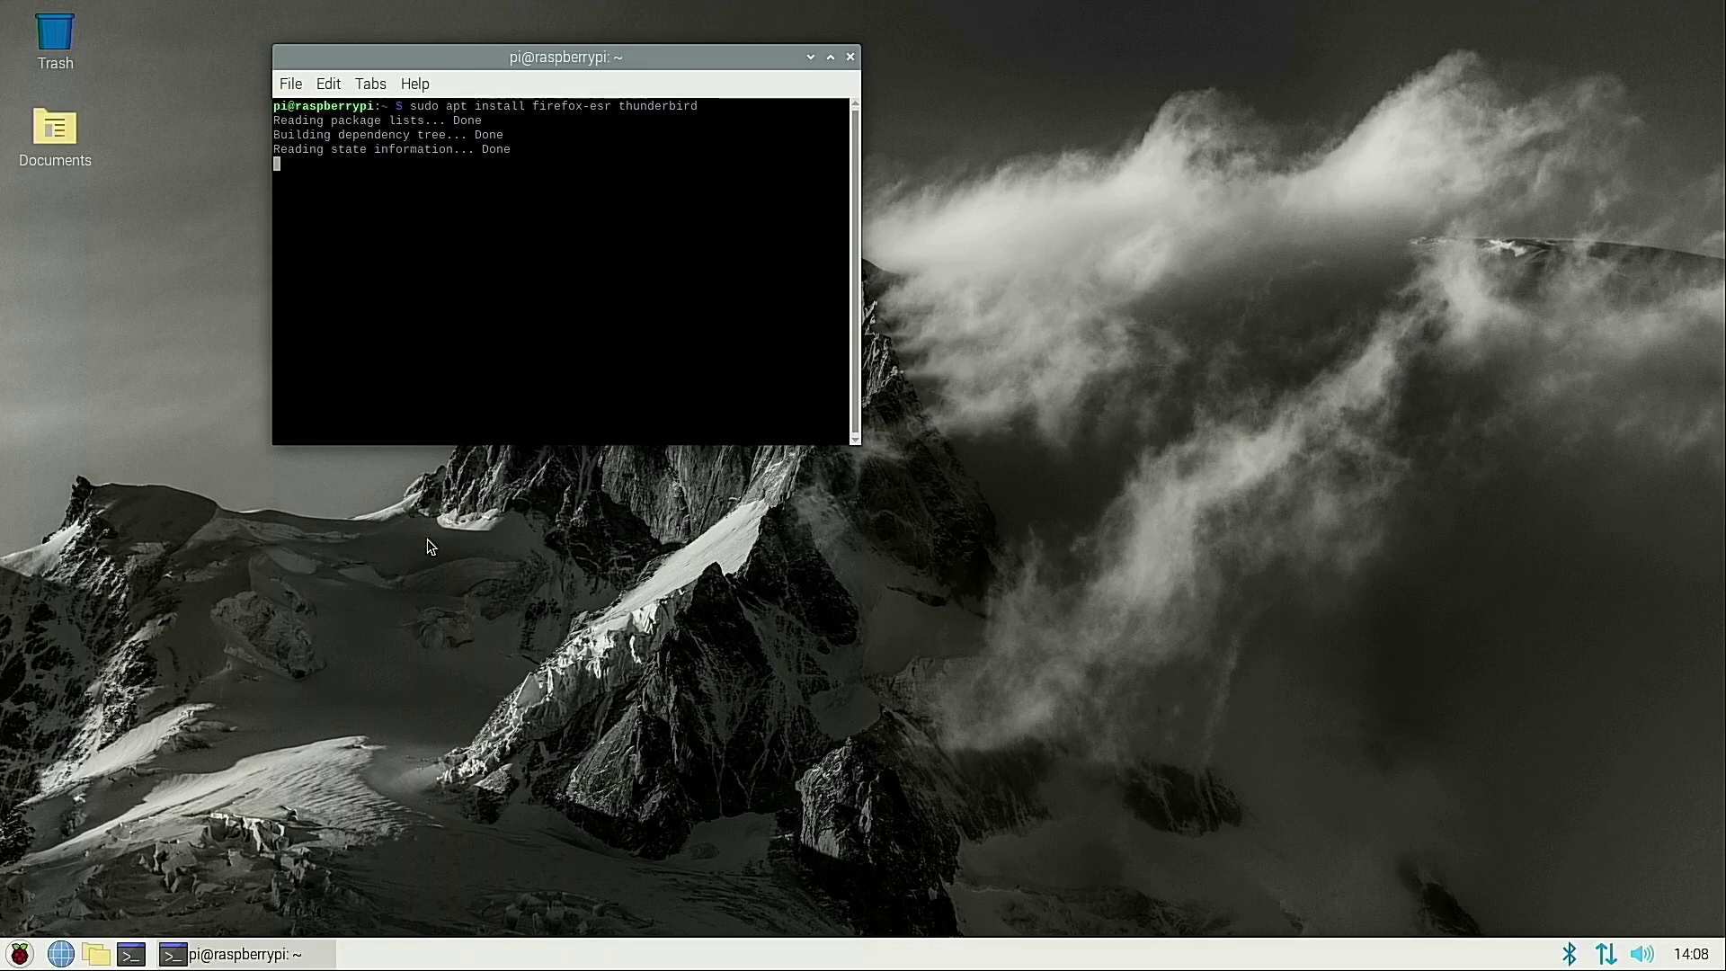
text(you want to continue? [Y/n)
key(Return)
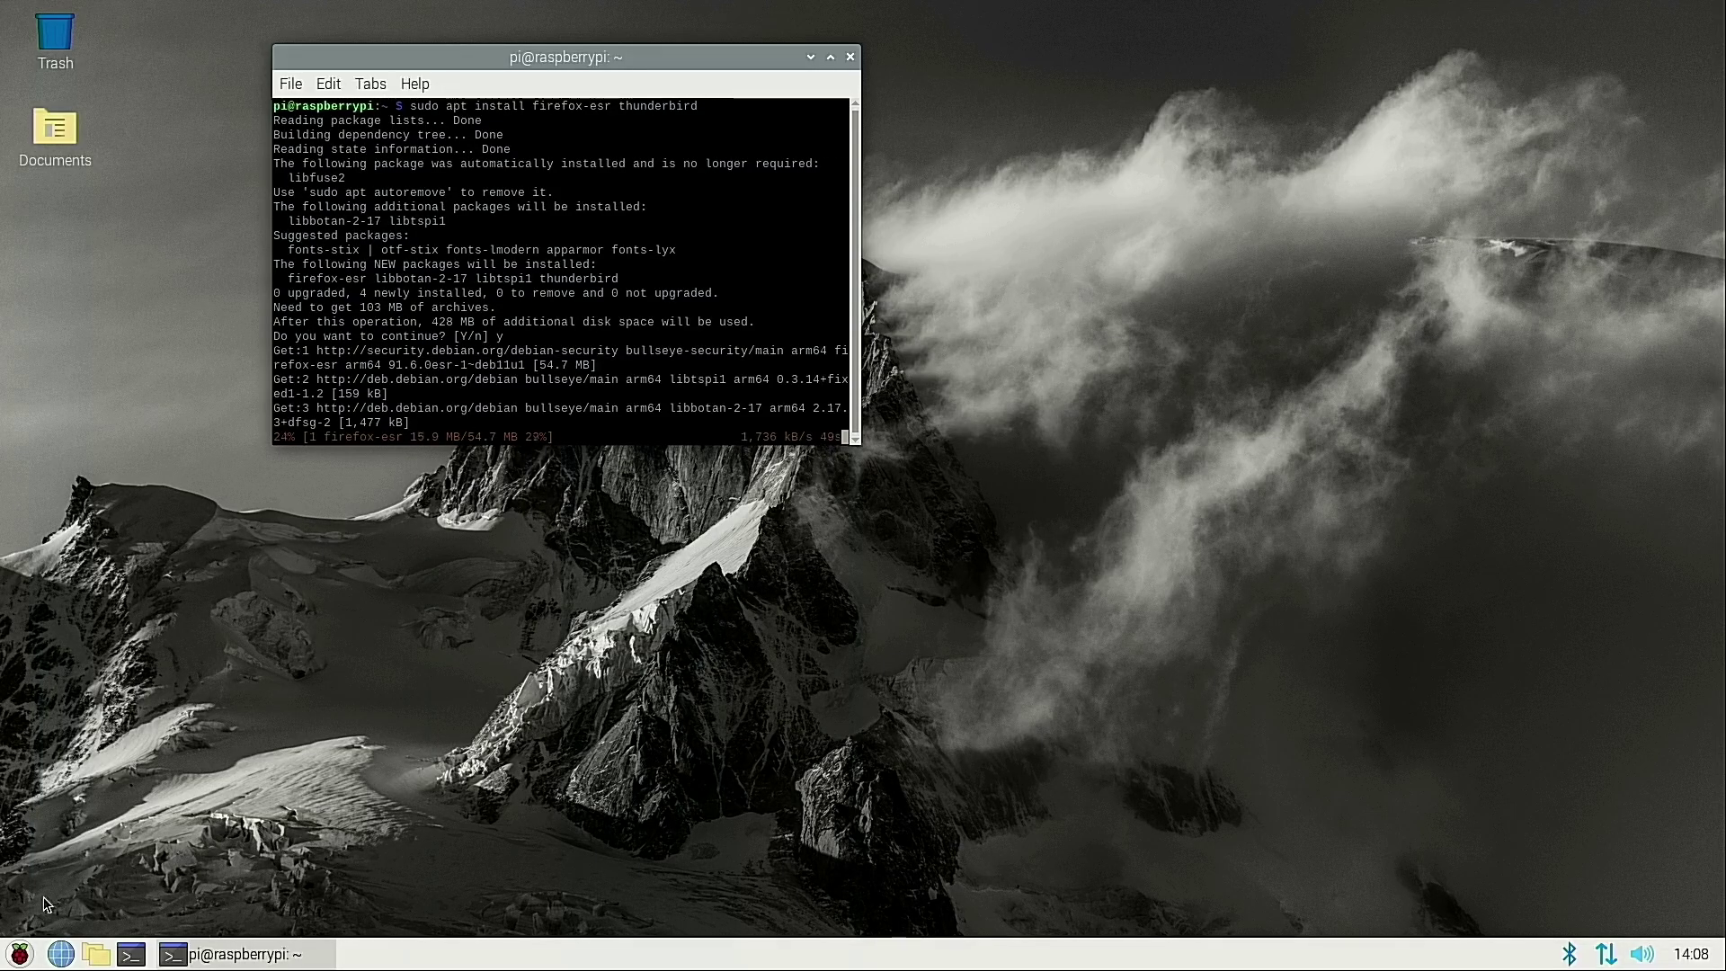
Open Raspberry Pi Diagnostics from the menu, then close it
click(22, 954)
mouse_move(137, 590)
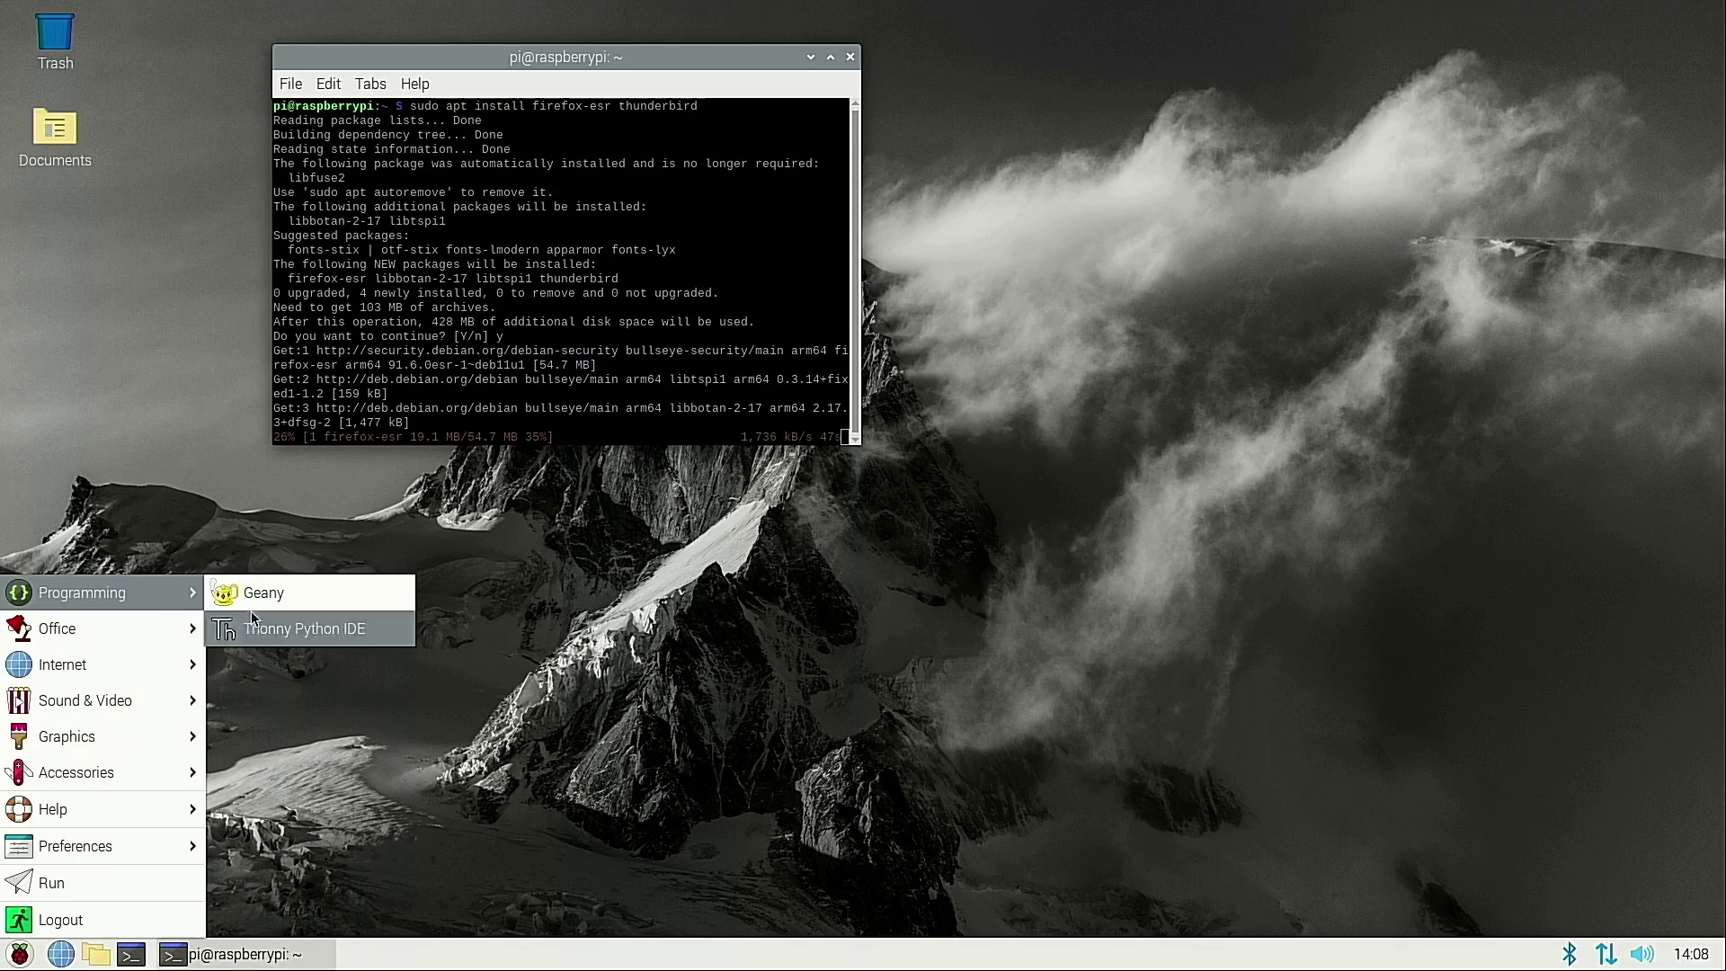
mouse_move(155, 635)
mouse_move(171, 665)
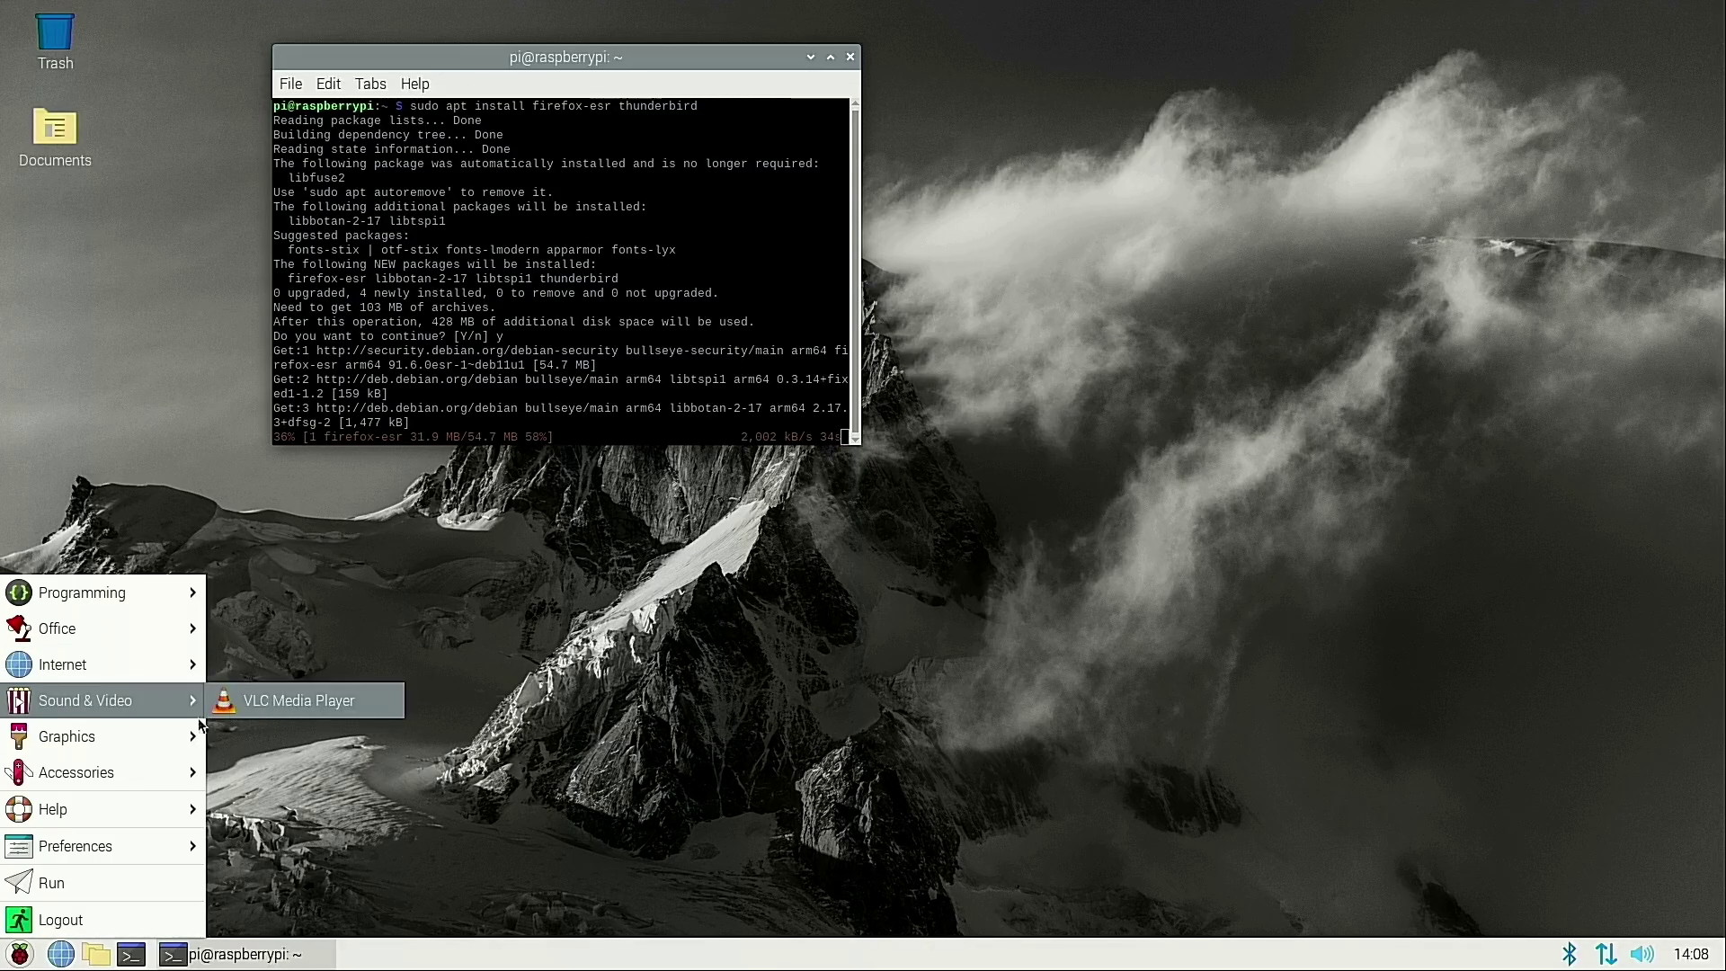
mouse_move(168, 738)
mouse_move(166, 773)
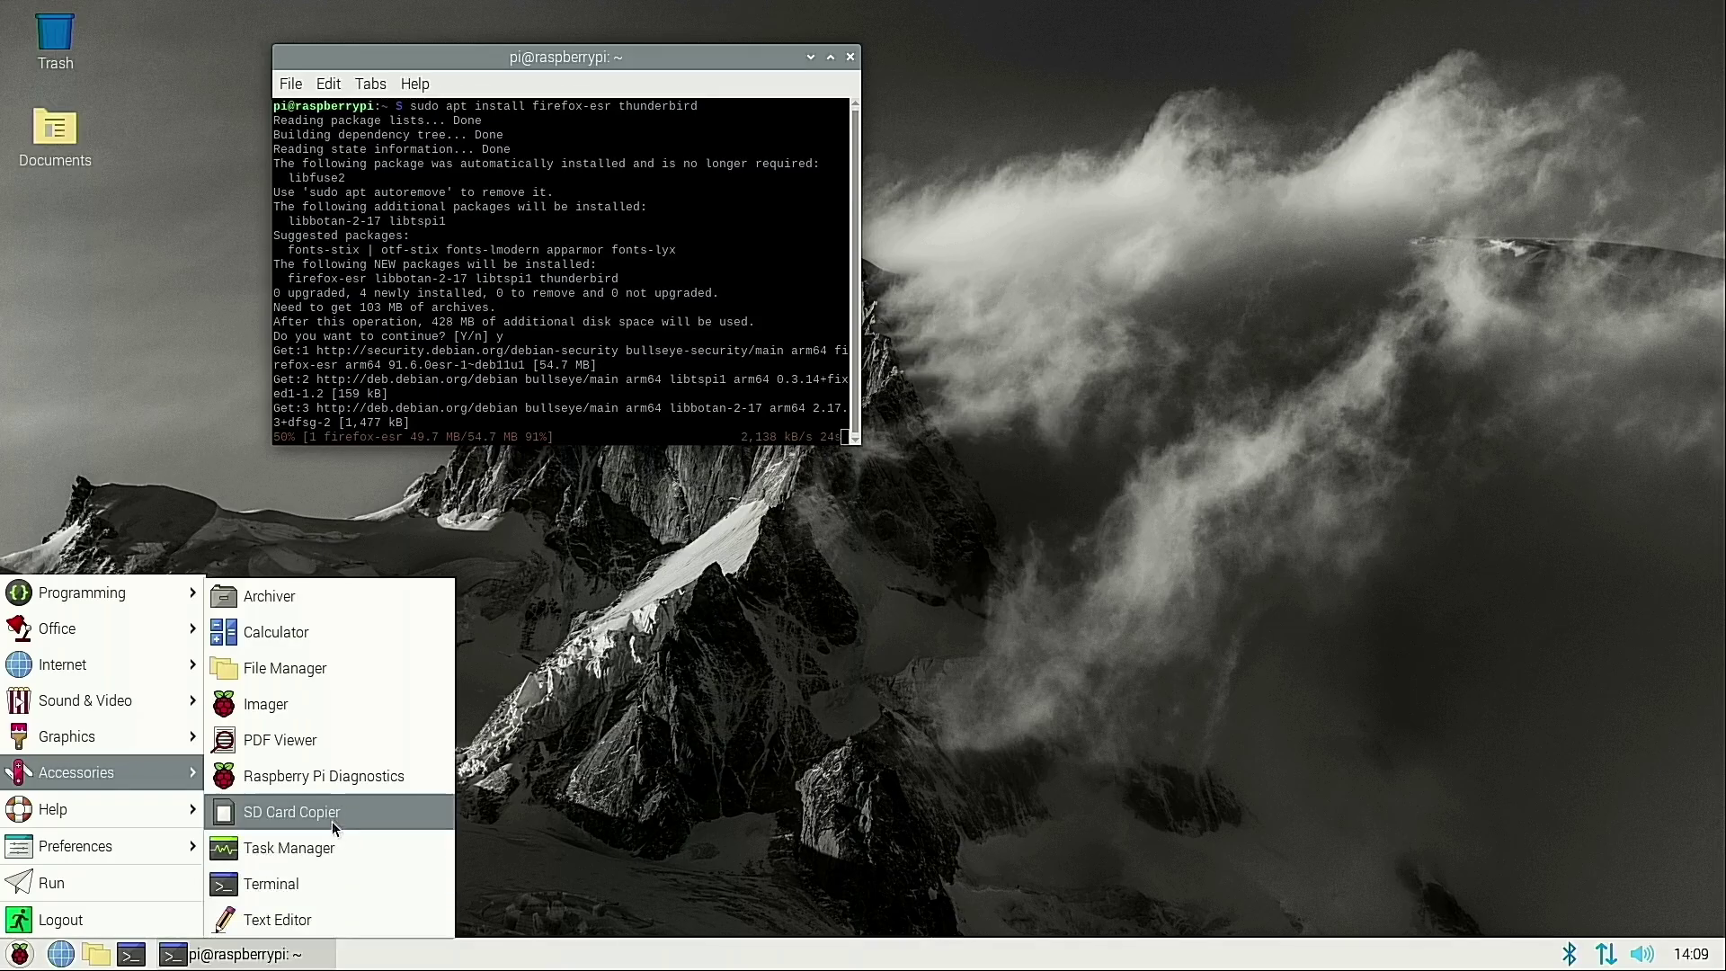
click(325, 775)
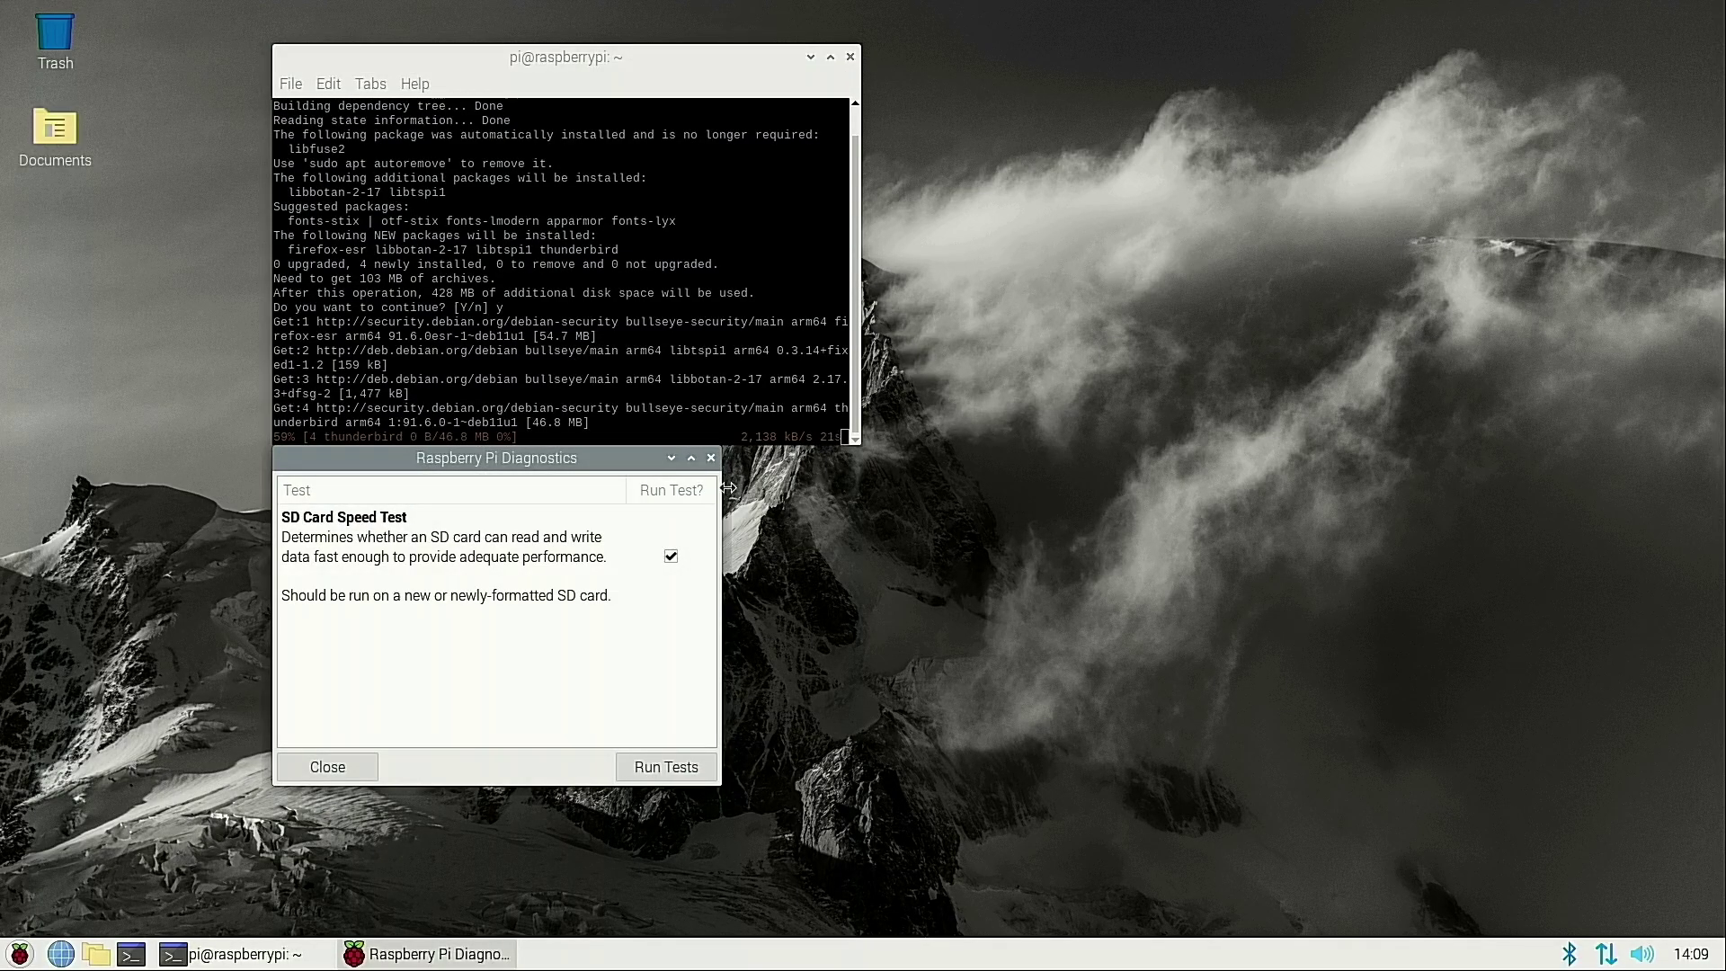
click(711, 457)
Launch Raspberry Pi Configuration from the Preferences menu
click(18, 954)
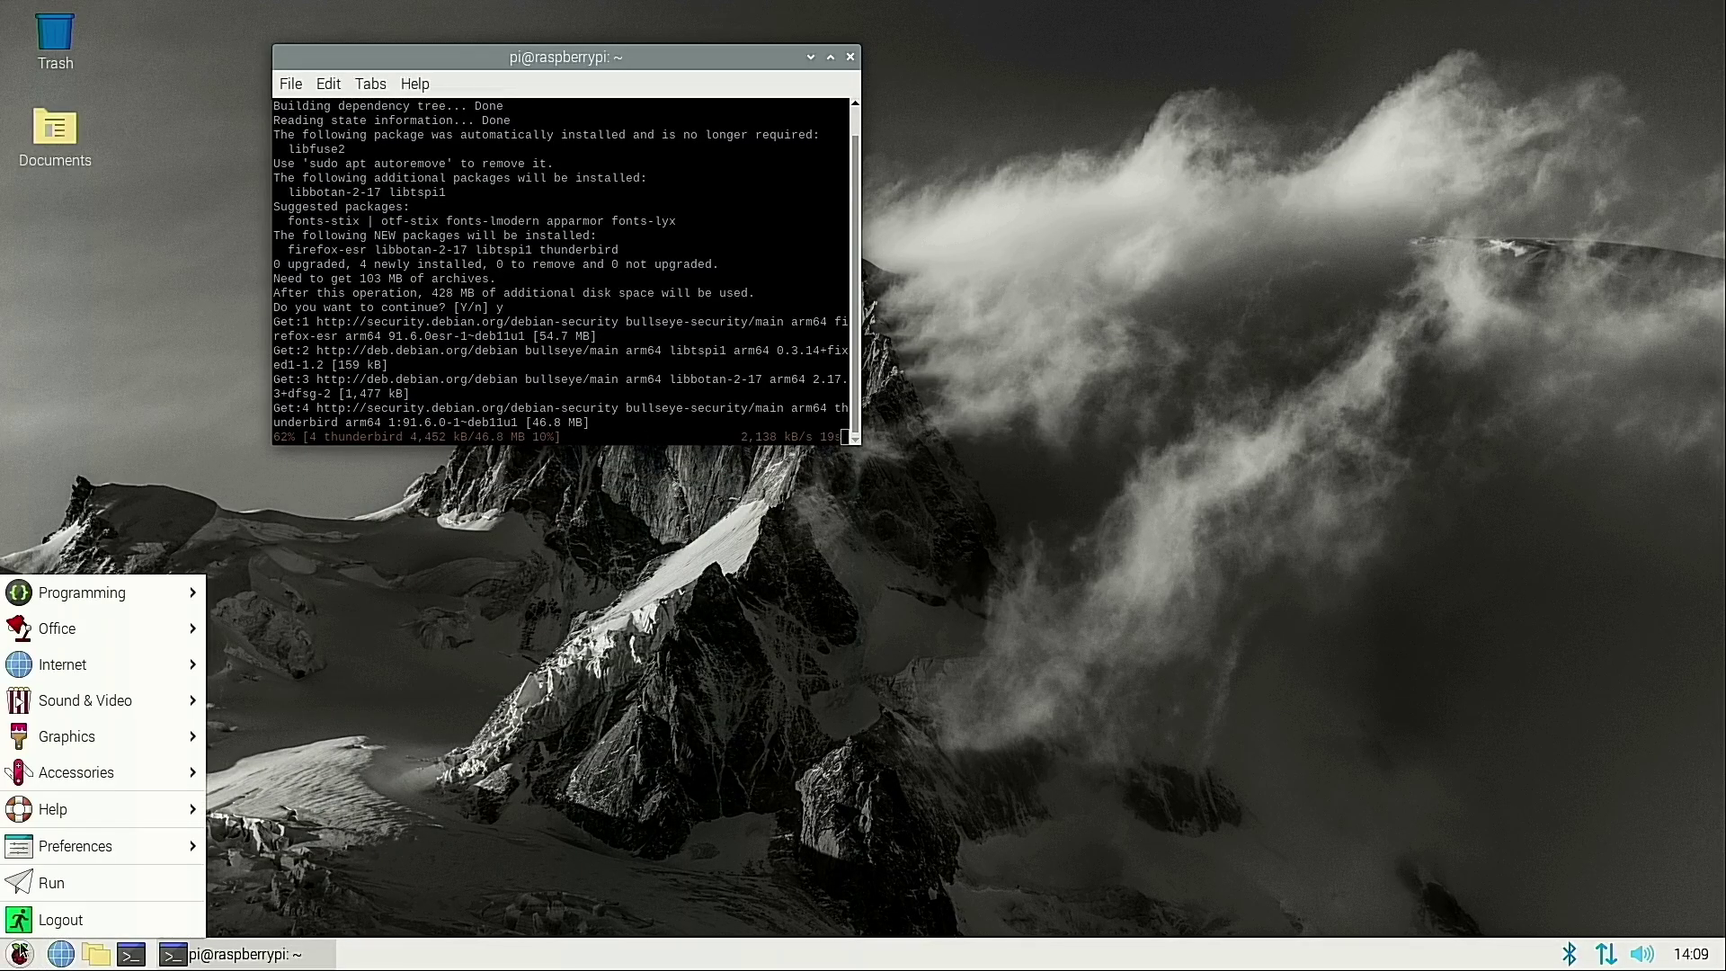
mouse_move(117, 846)
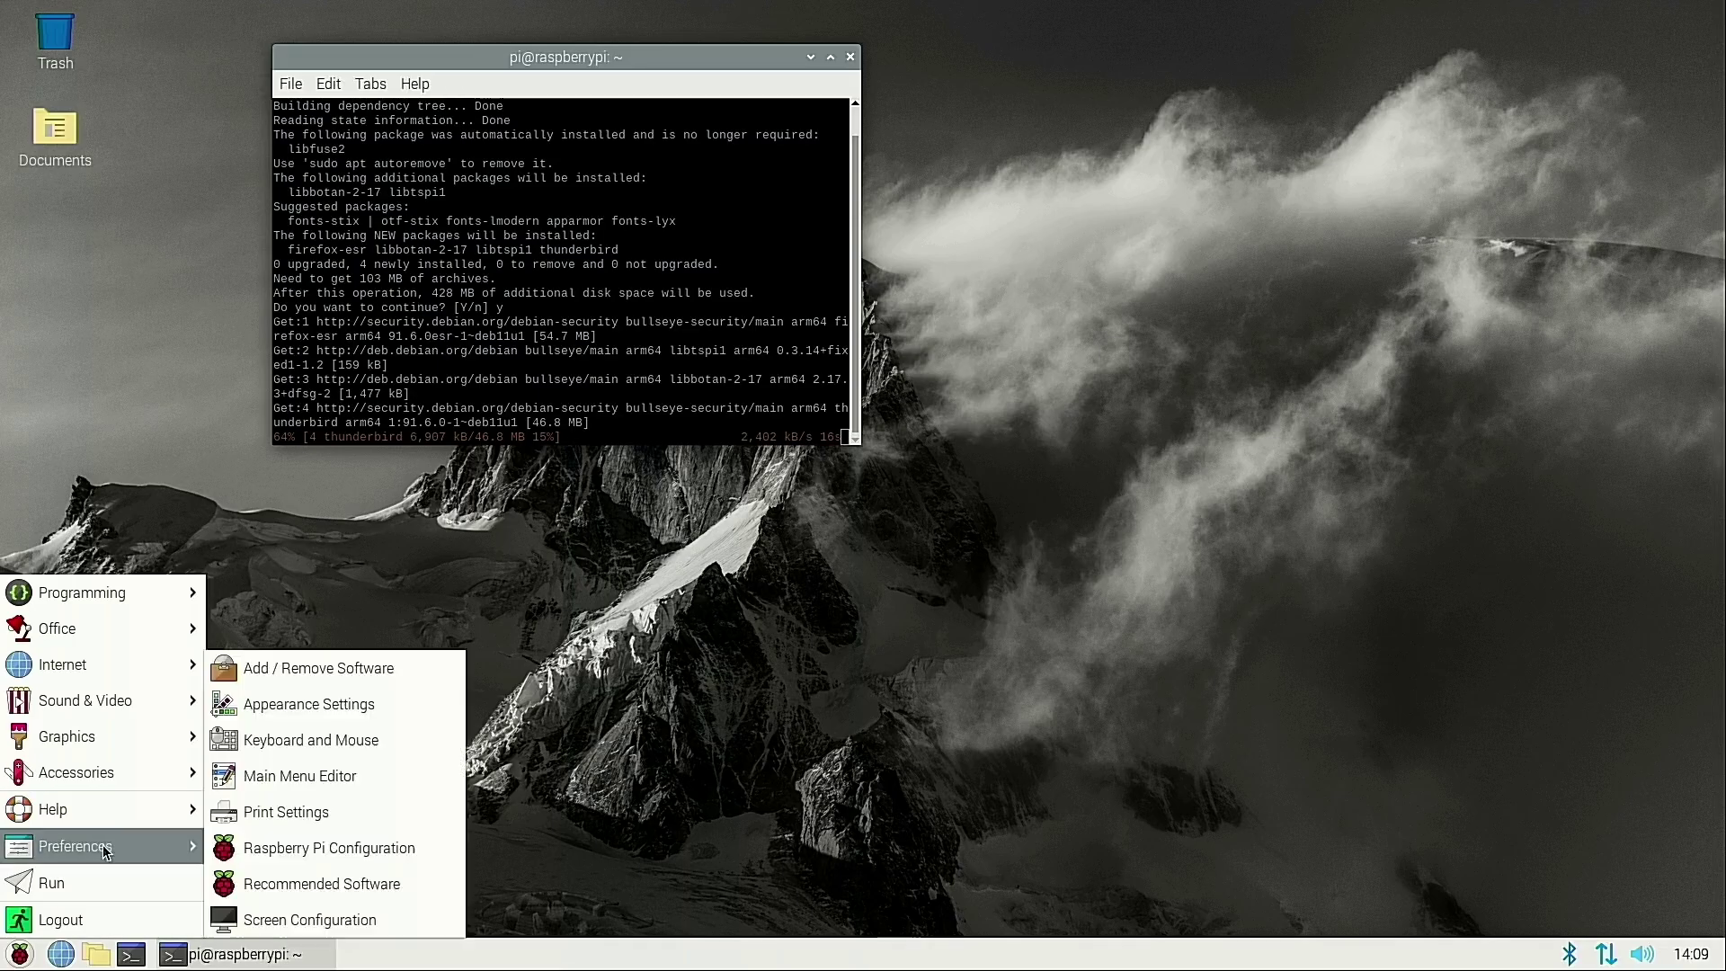
click(312, 855)
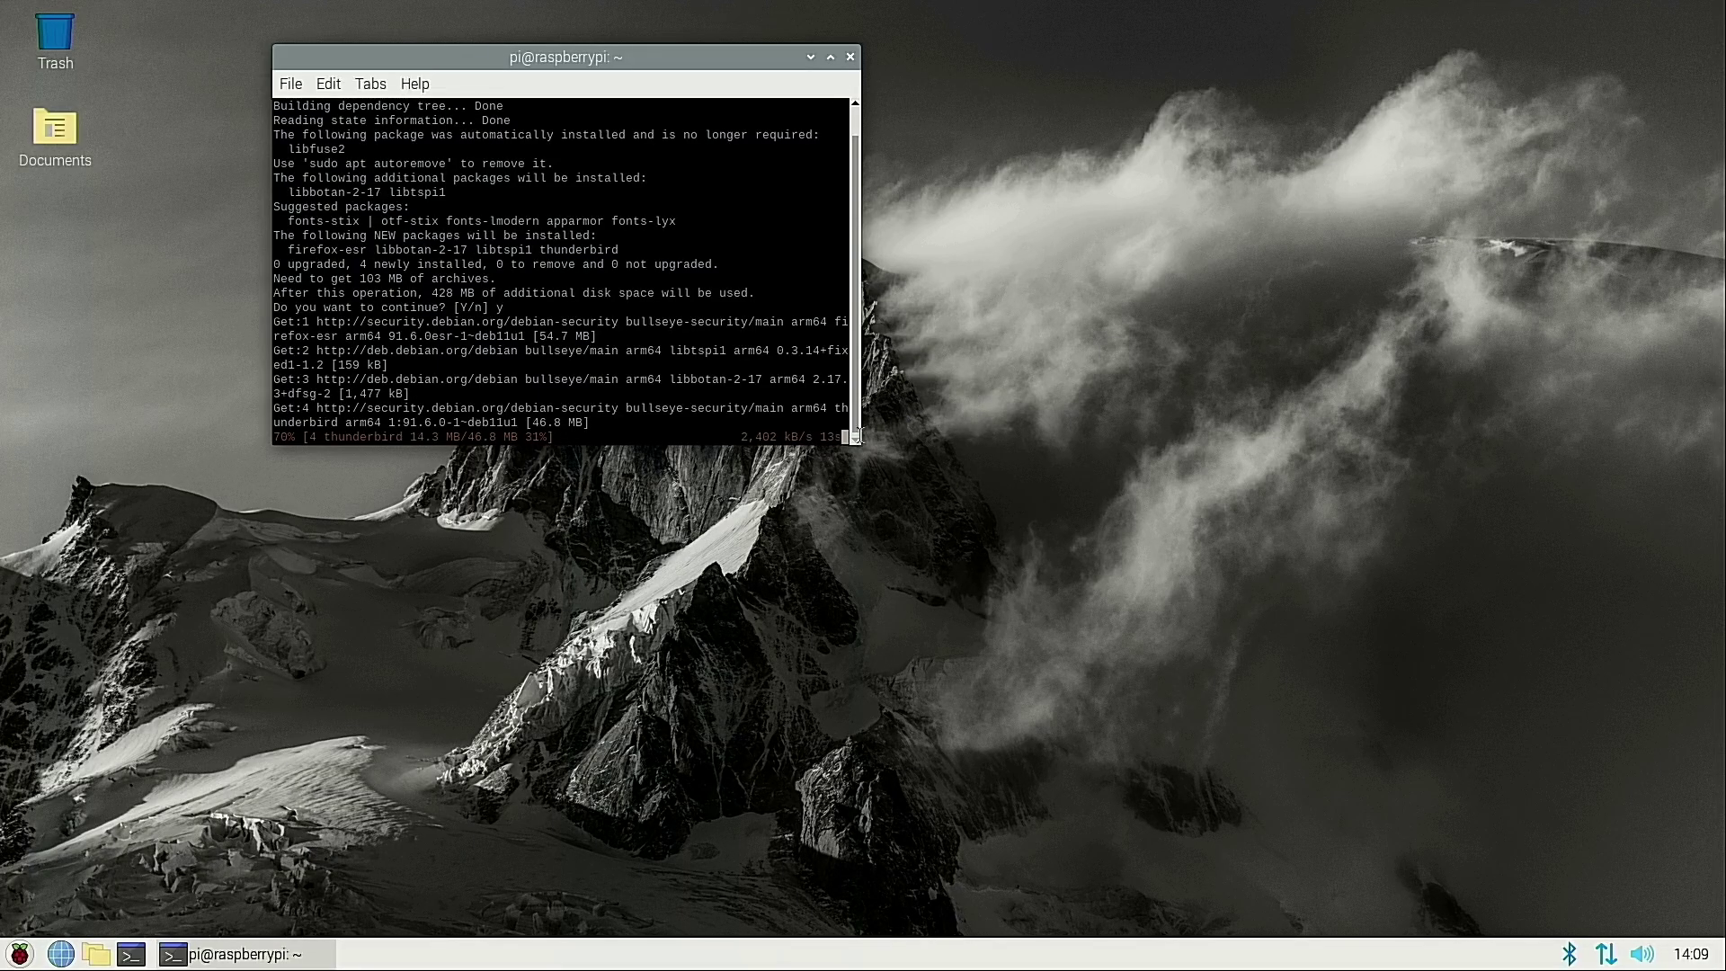
Move the Raspberry Pi Configuration window aside and browse its Display, Interface and Performance settings
drag(557, 460, 1219, 137)
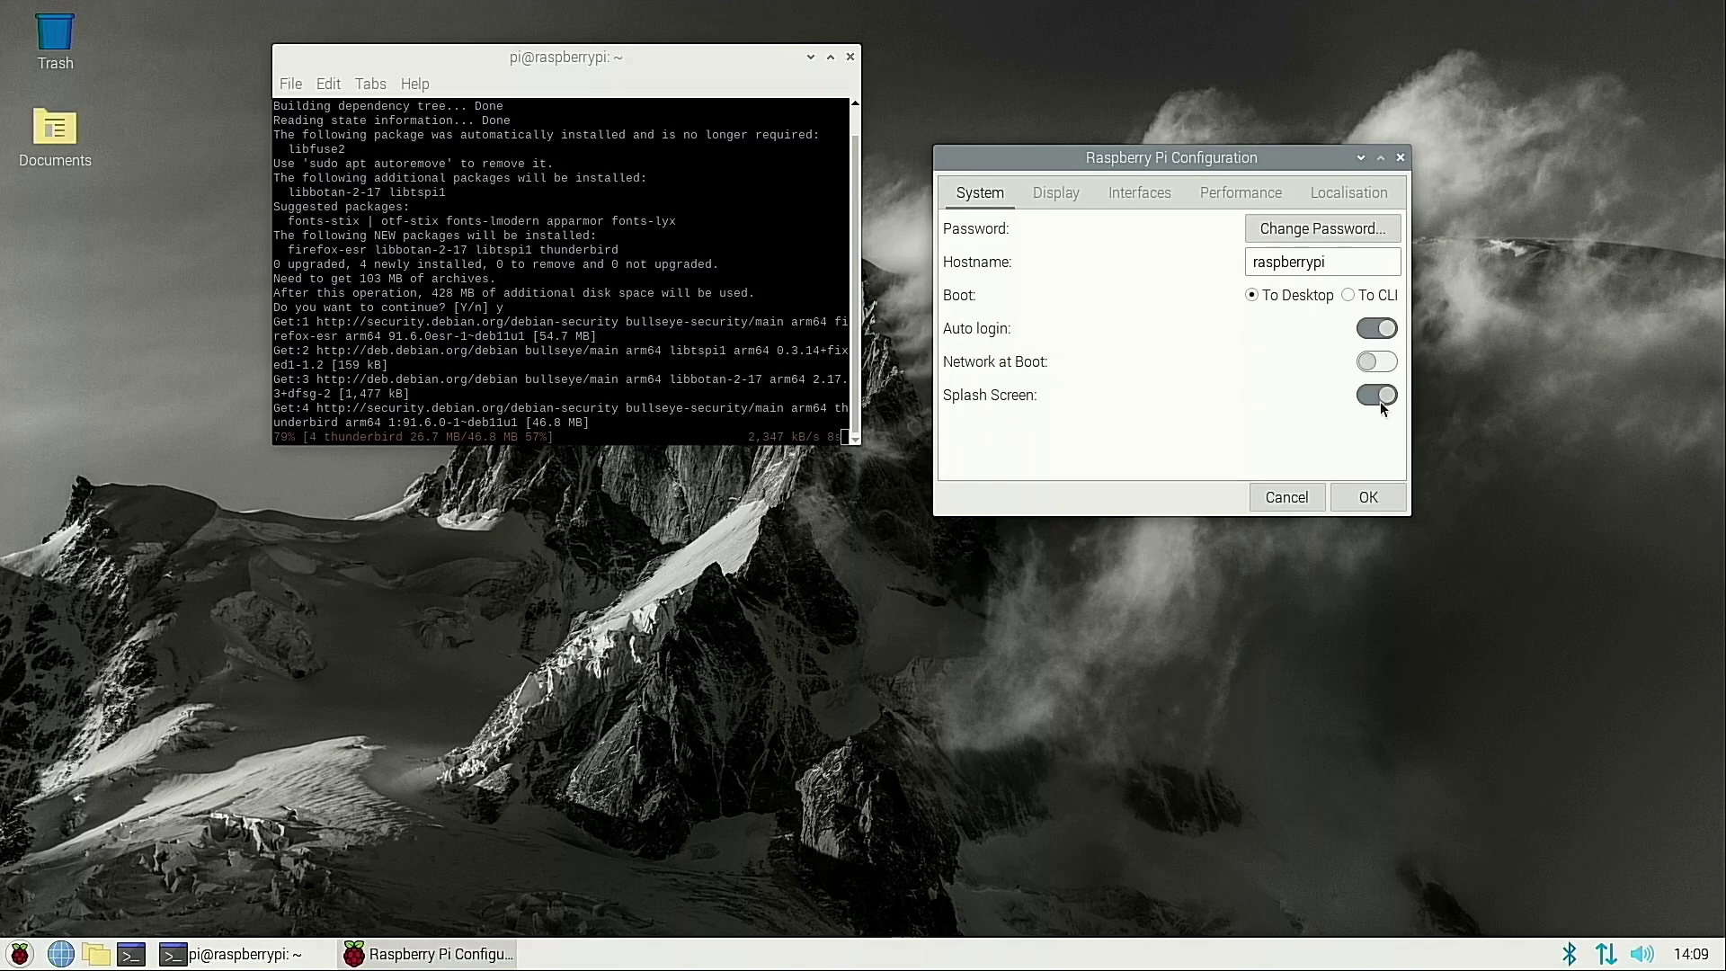
click(1059, 194)
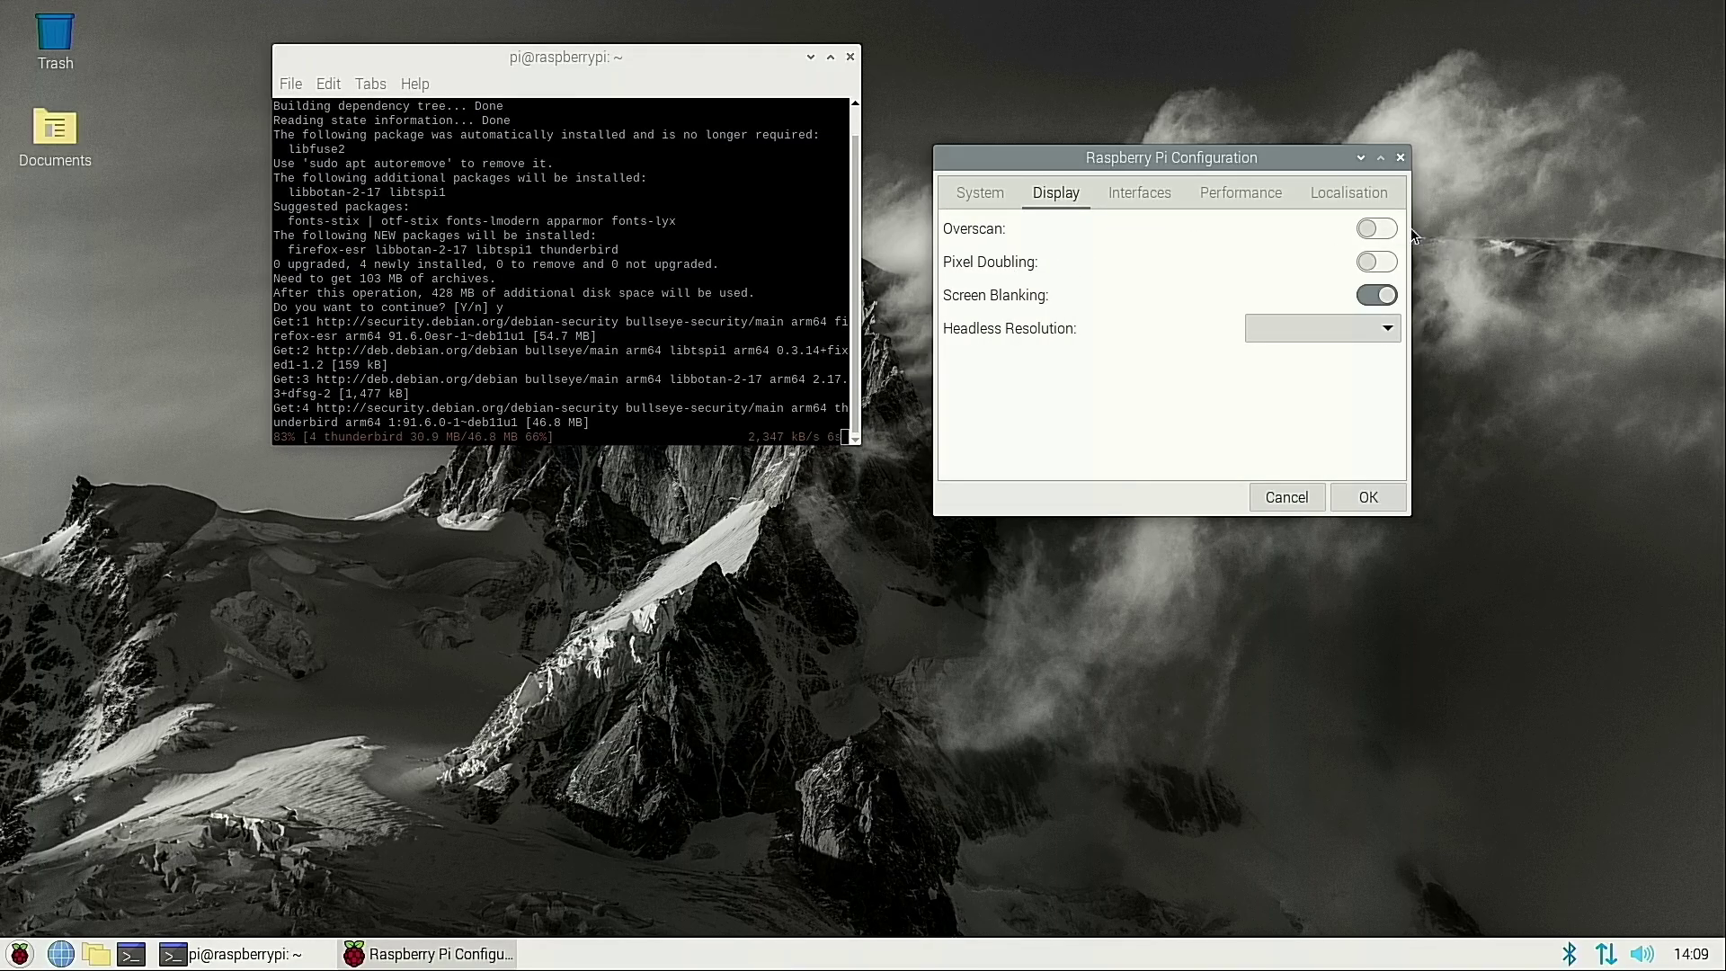
click(1148, 197)
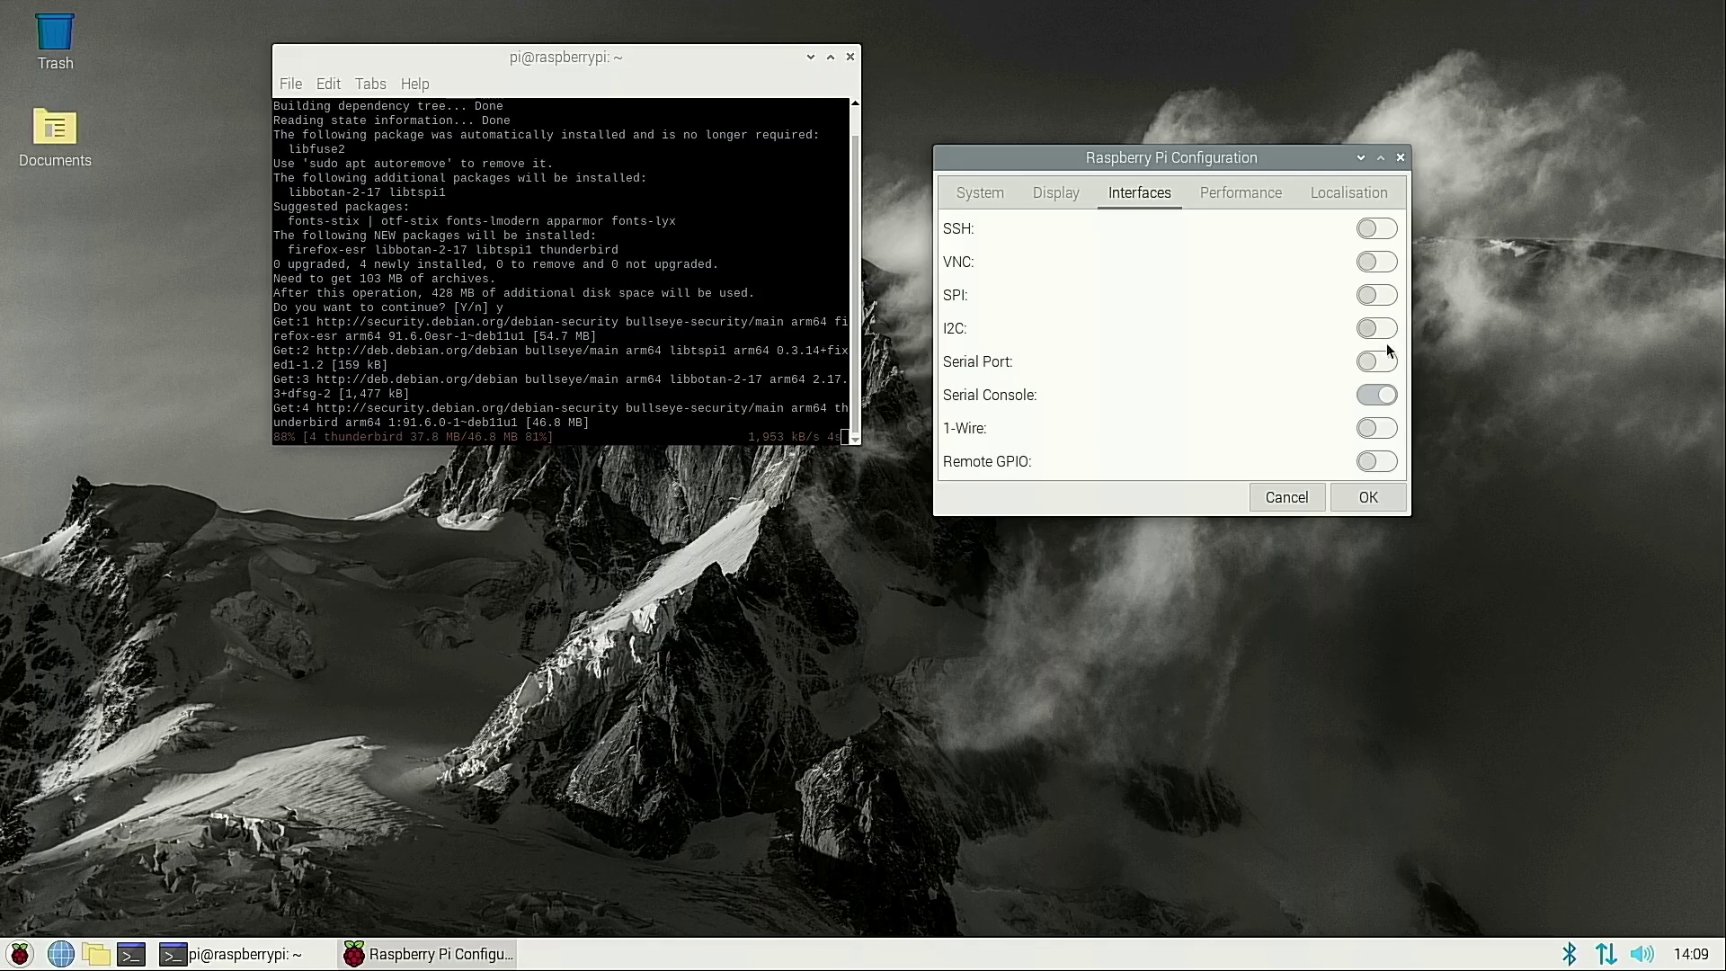
click(1259, 193)
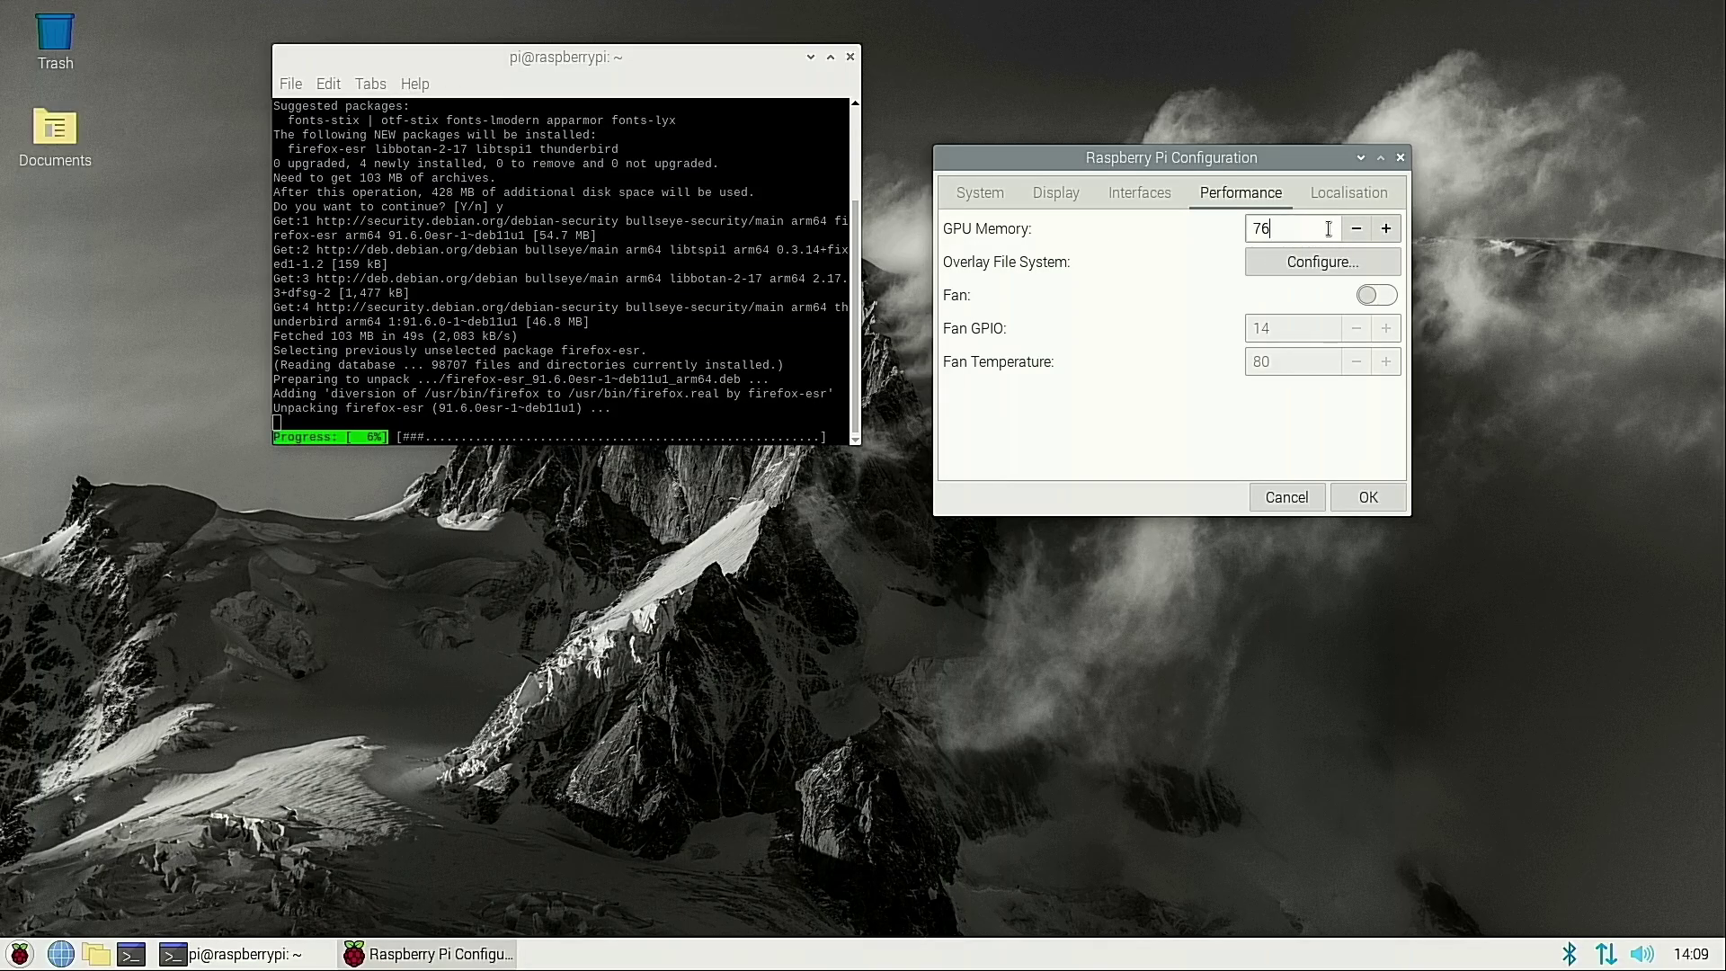
Raise GPU Memory from 76 to 896, apply the change, and decline the immediate reboot
click(1389, 228)
click(1388, 228)
click(1389, 229)
click(1388, 228)
click(1389, 228)
click(1389, 228)
click(1388, 228)
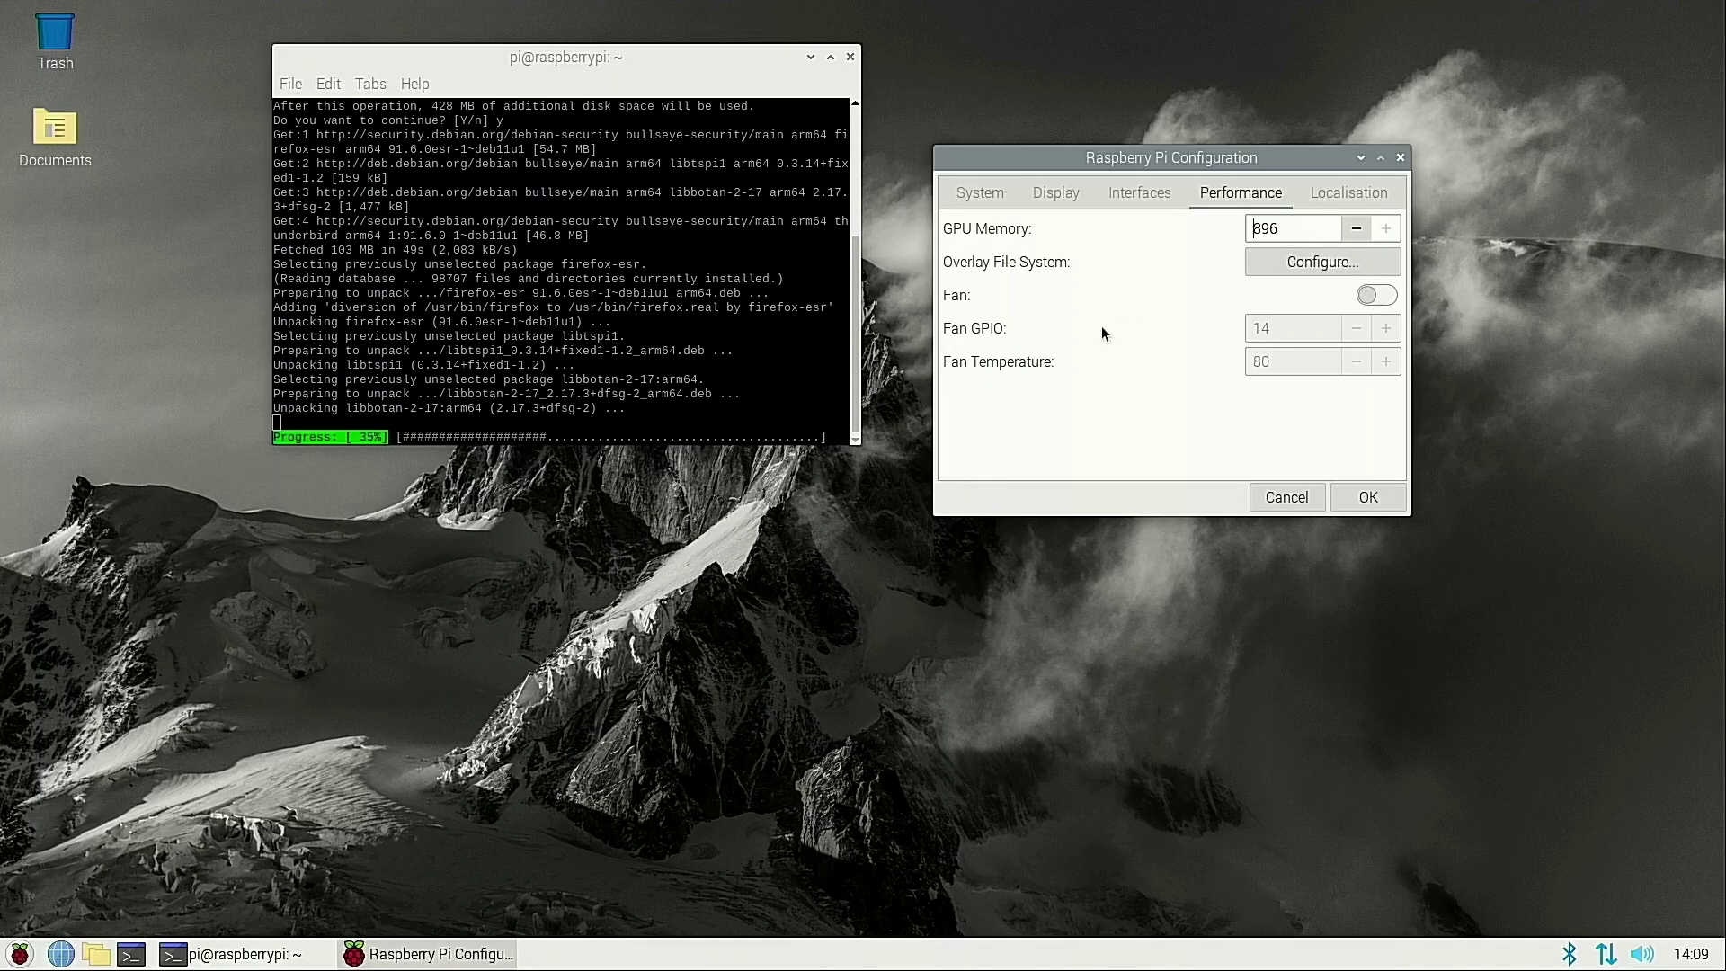
click(1348, 196)
click(1281, 200)
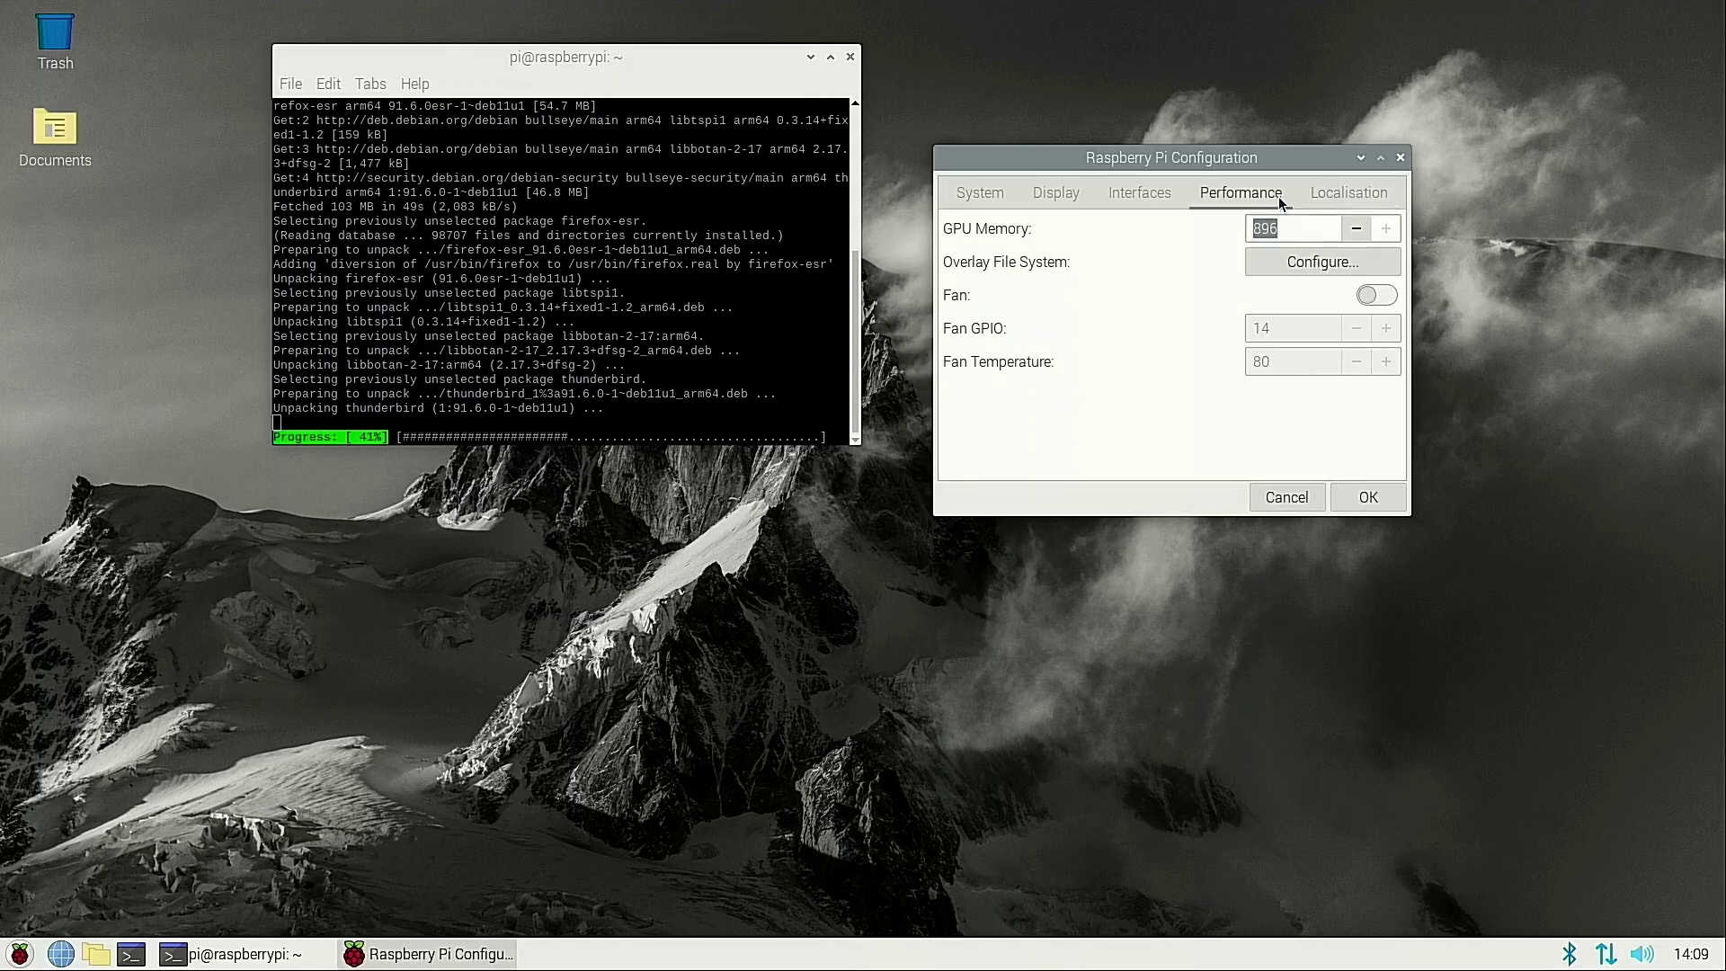
click(1368, 497)
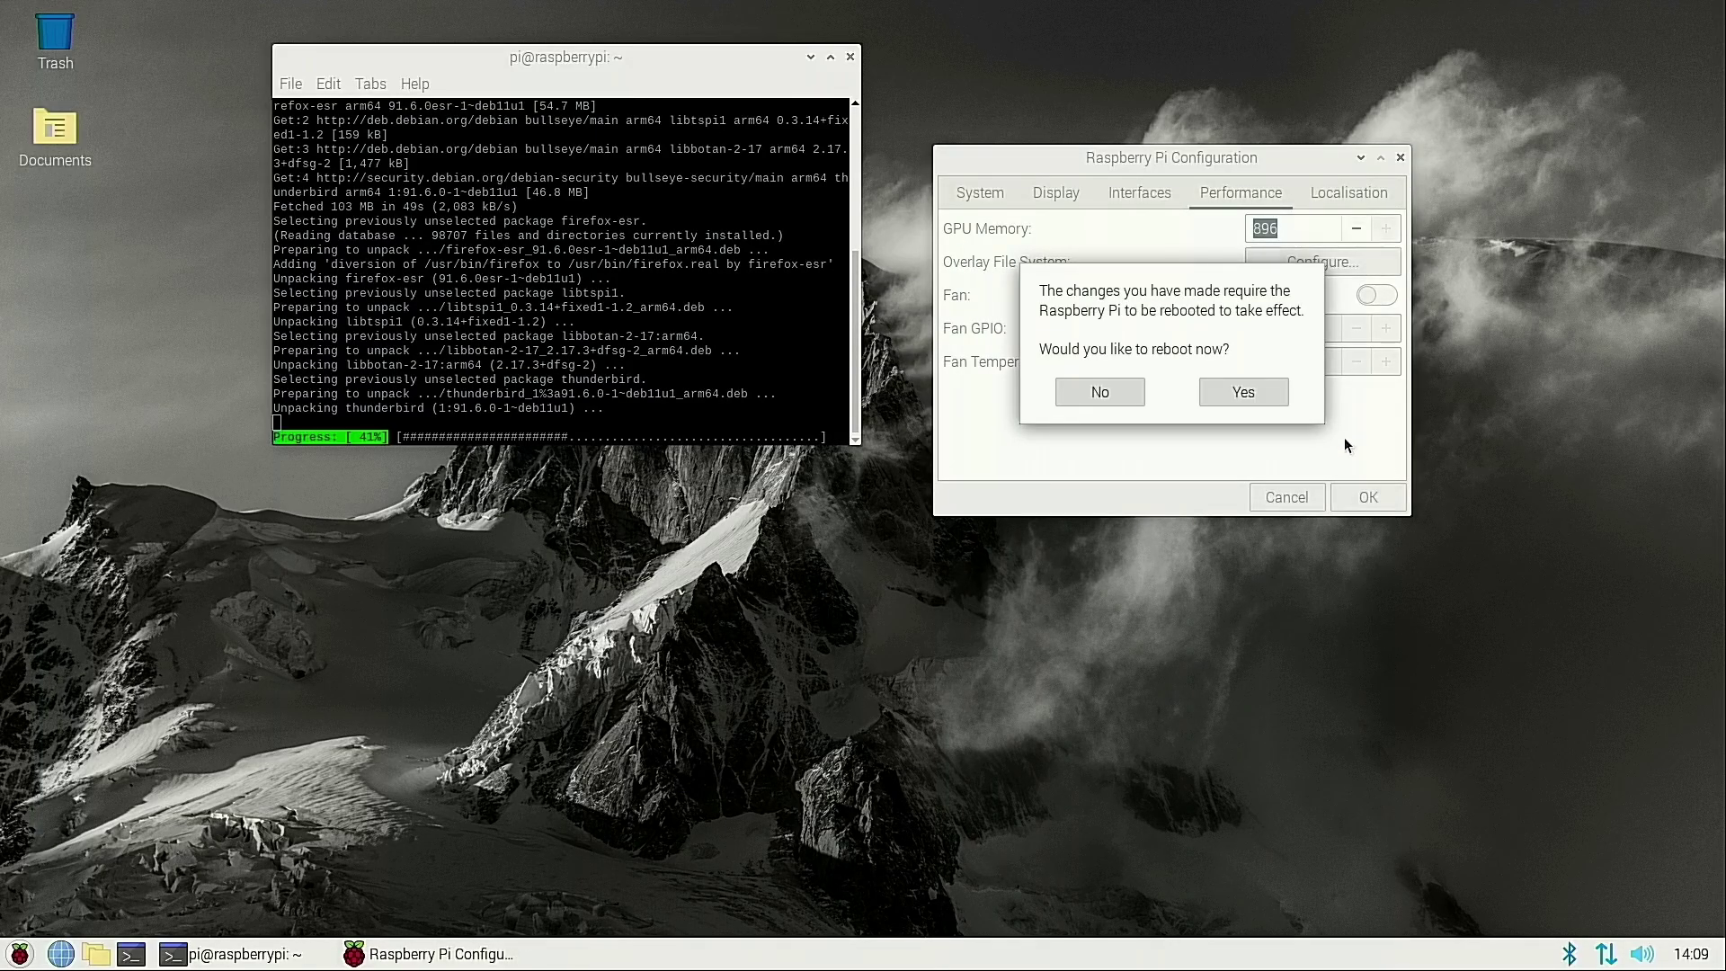
click(1119, 390)
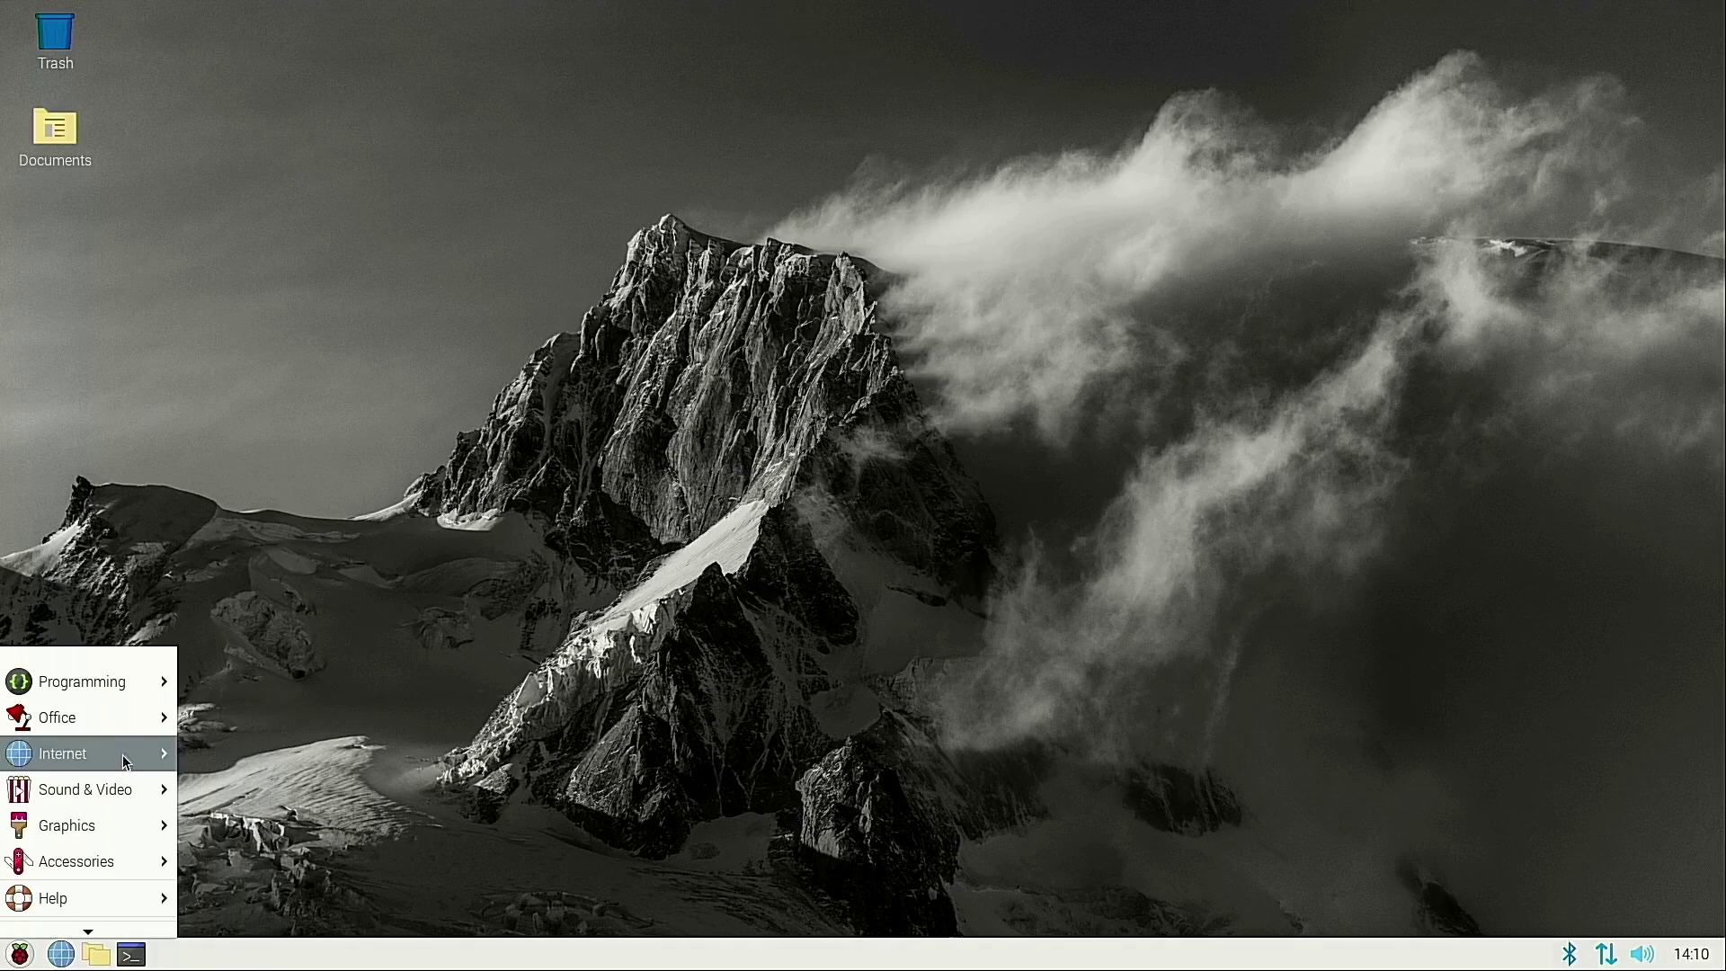
mouse_move(128, 755)
click(262, 788)
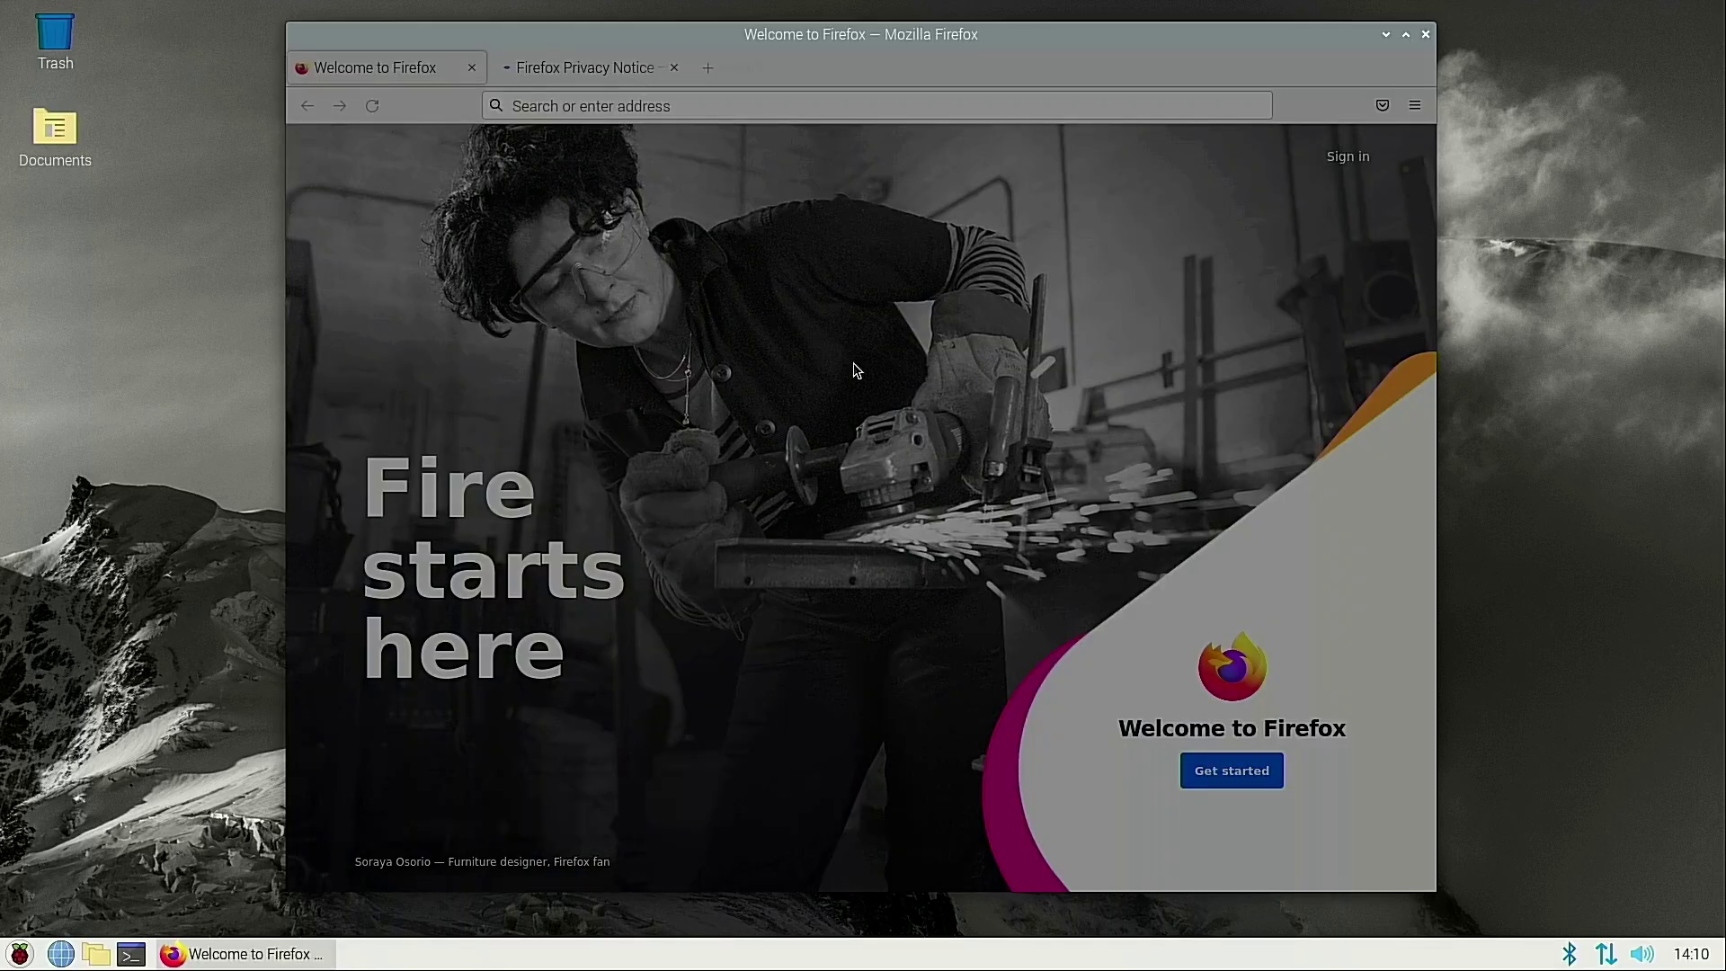
click(1028, 252)
click(20, 953)
mouse_move(108, 772)
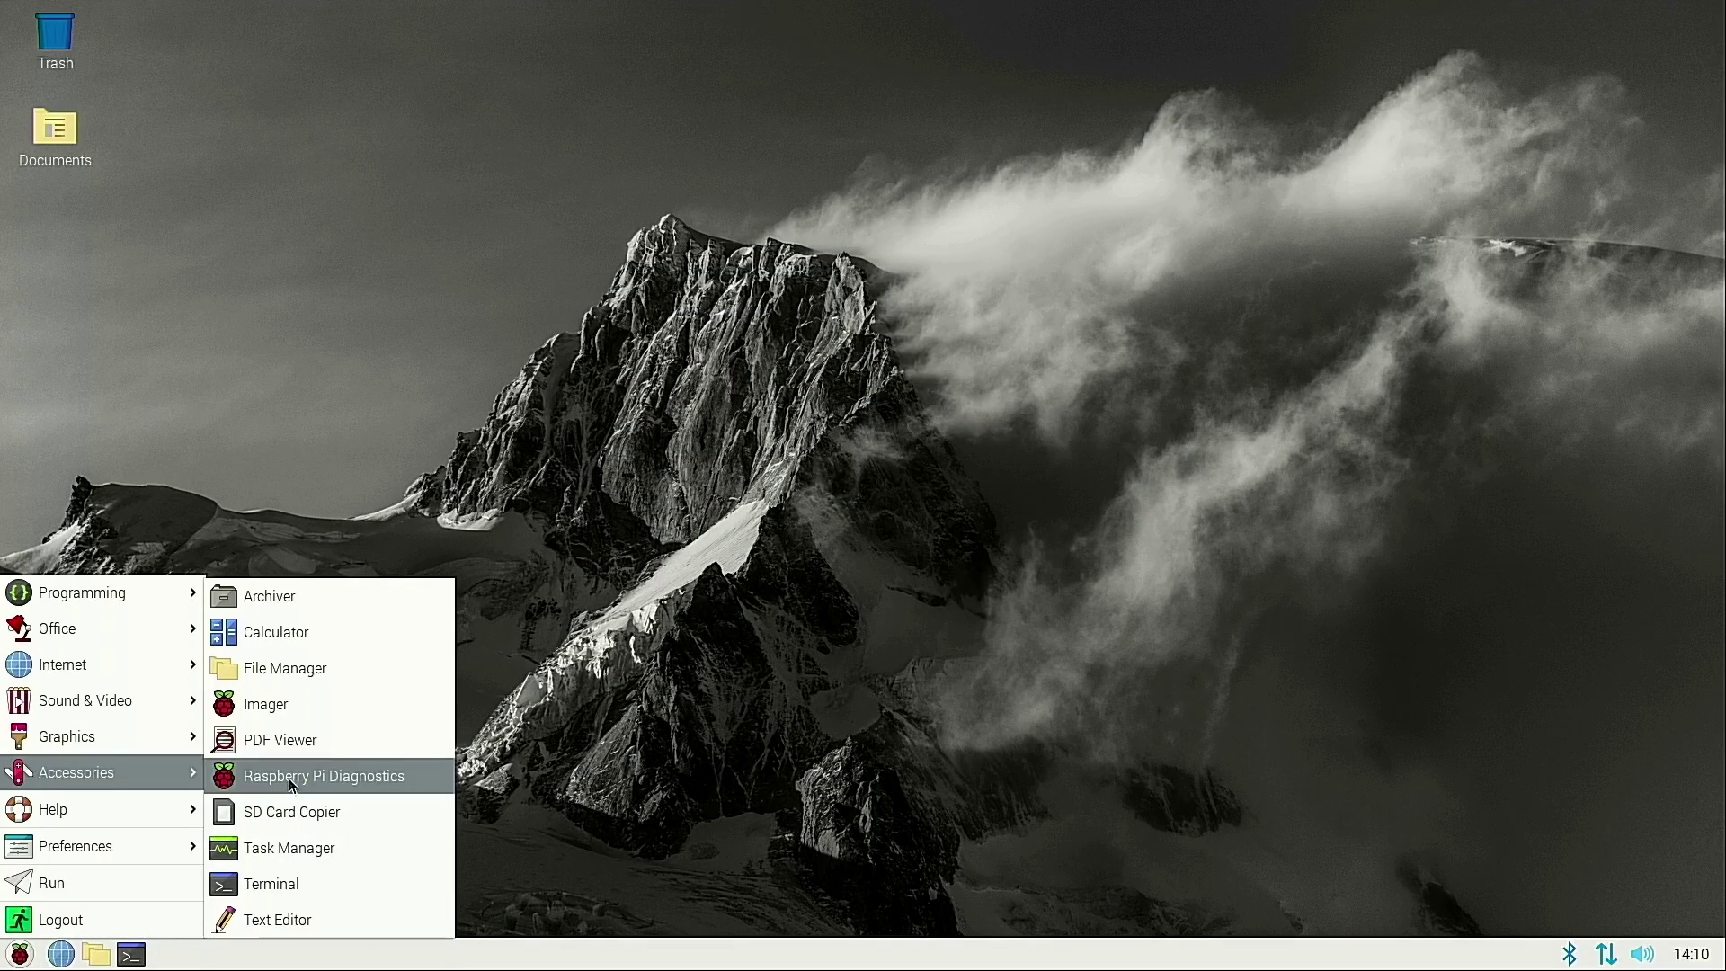
click(308, 814)
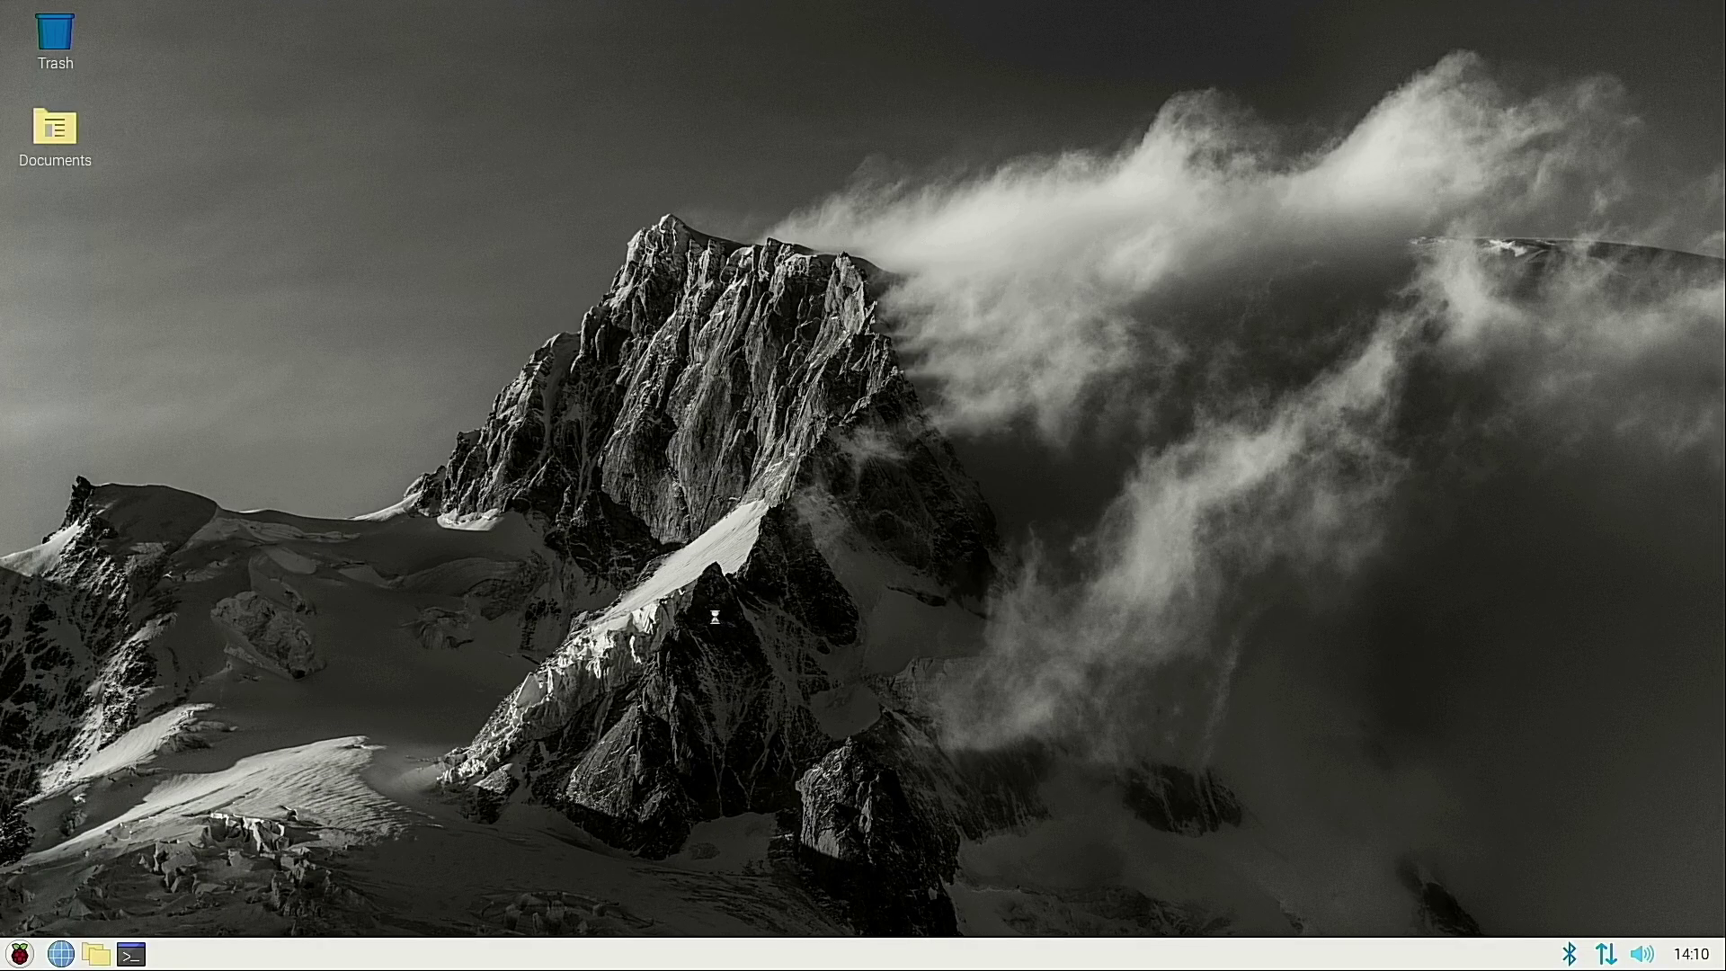
drag(245, 49, 366, 130)
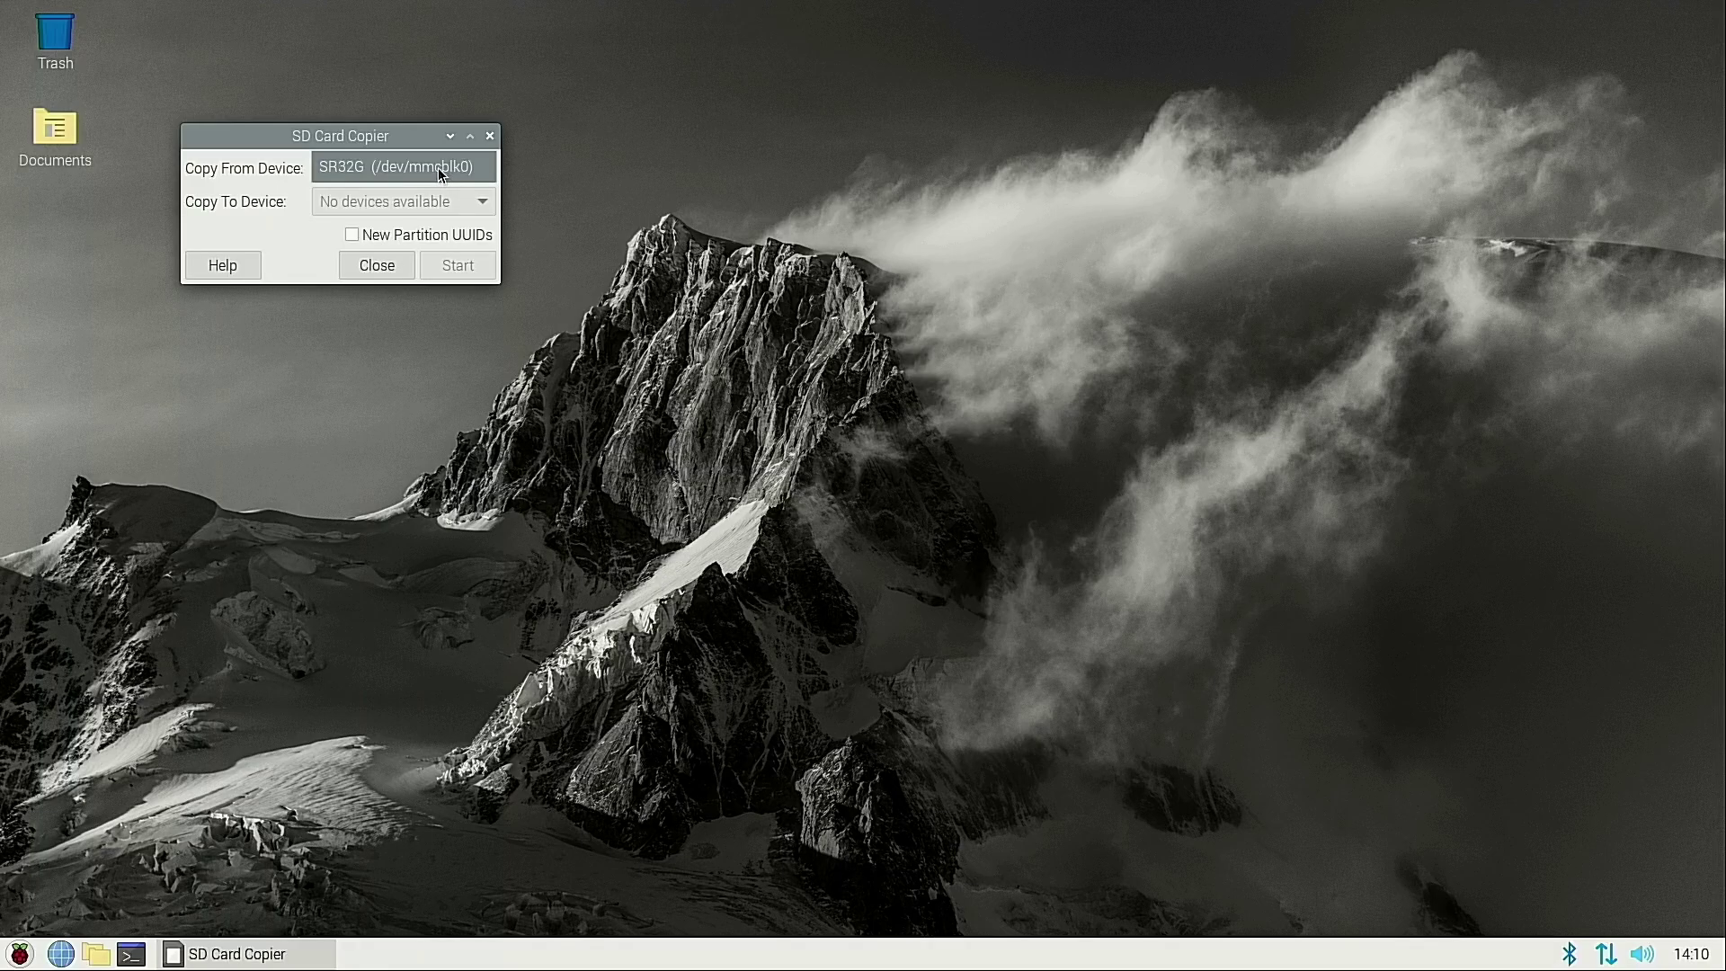
click(391, 266)
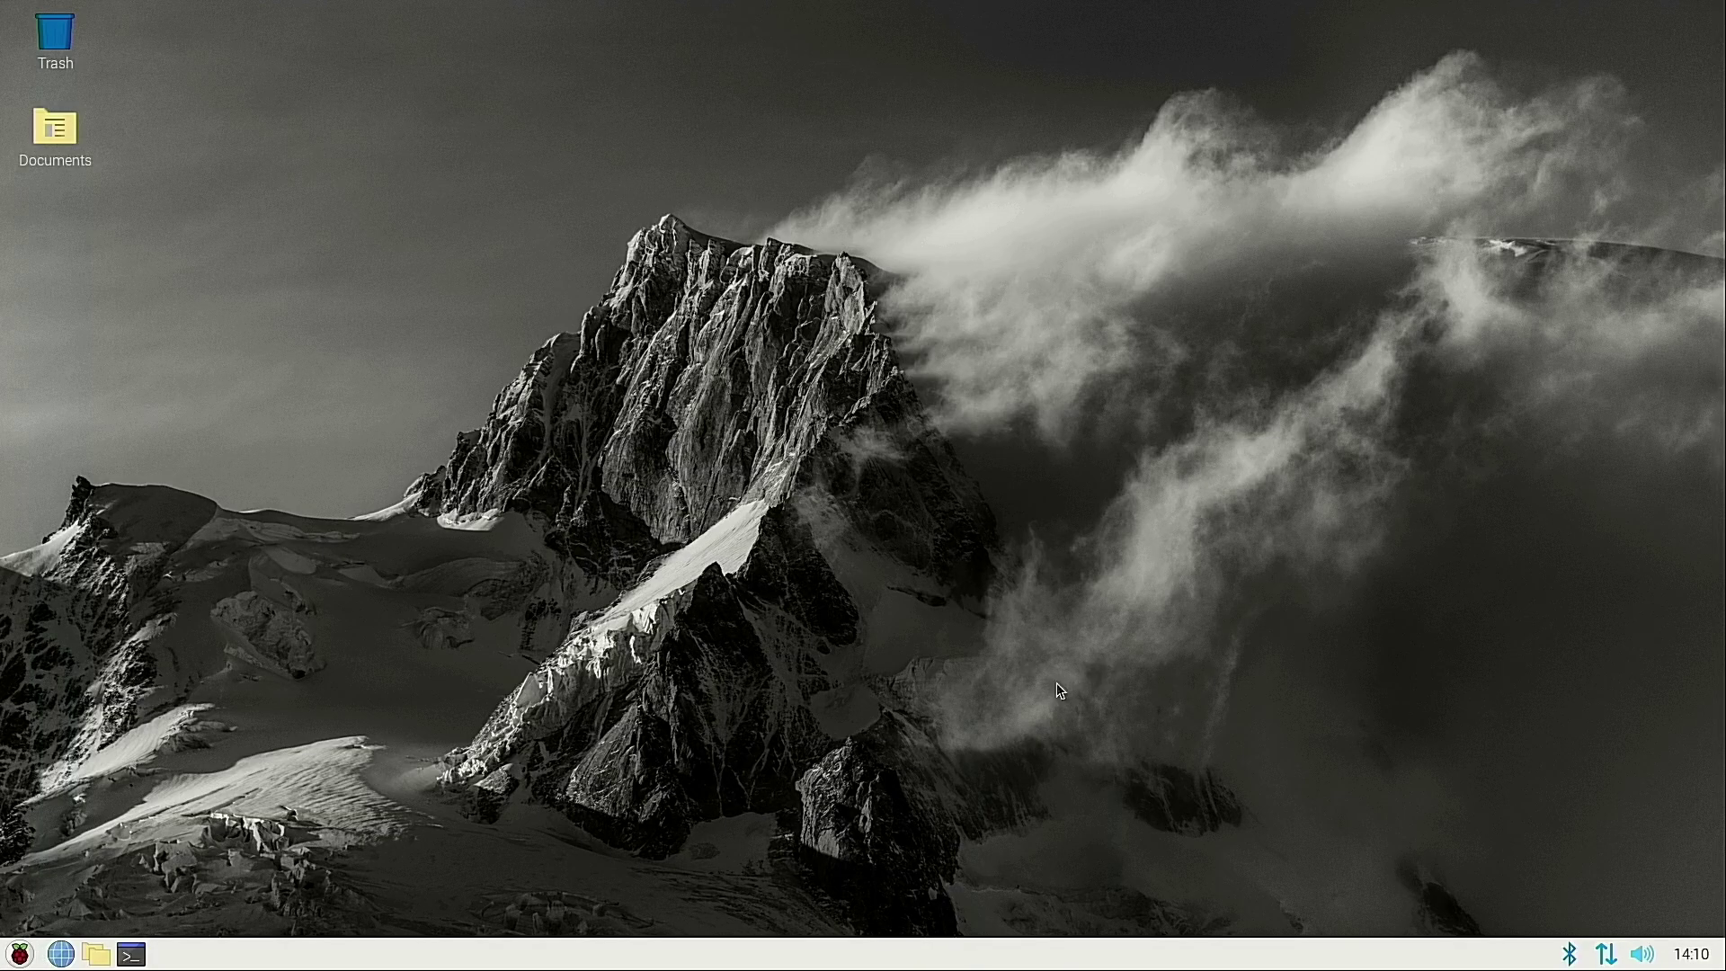
Power off the Raspberry Pi using Shutdown from the main menu's Logout options
click(20, 954)
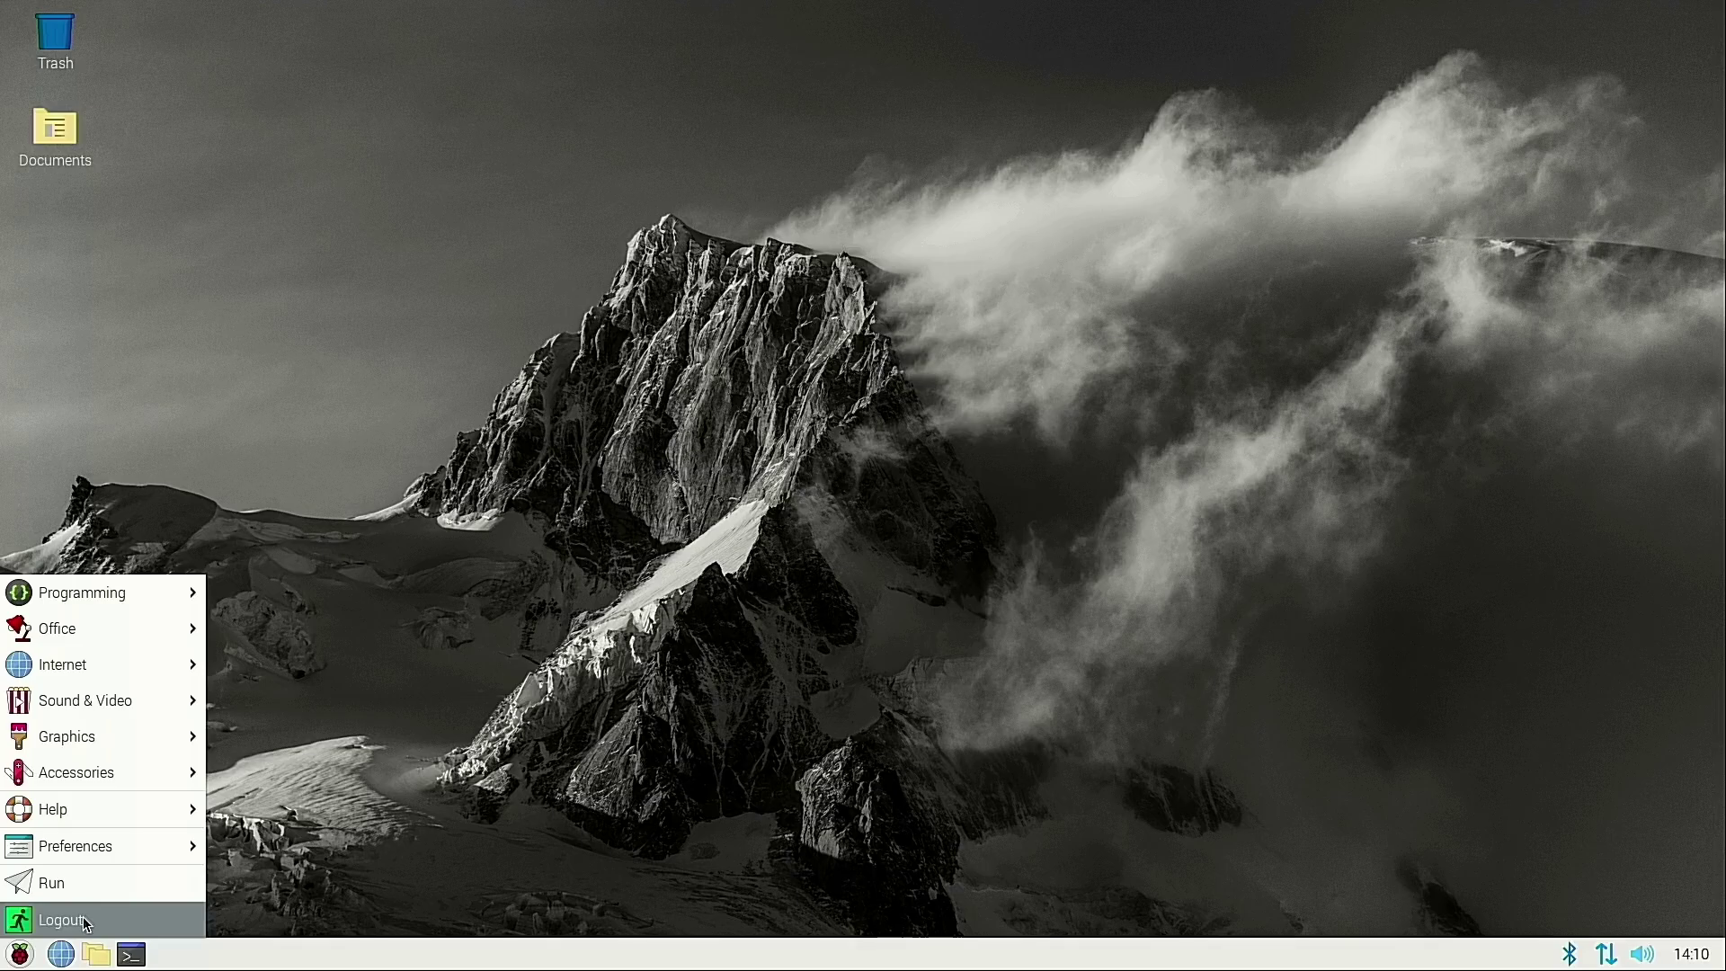
mouse_move(106, 849)
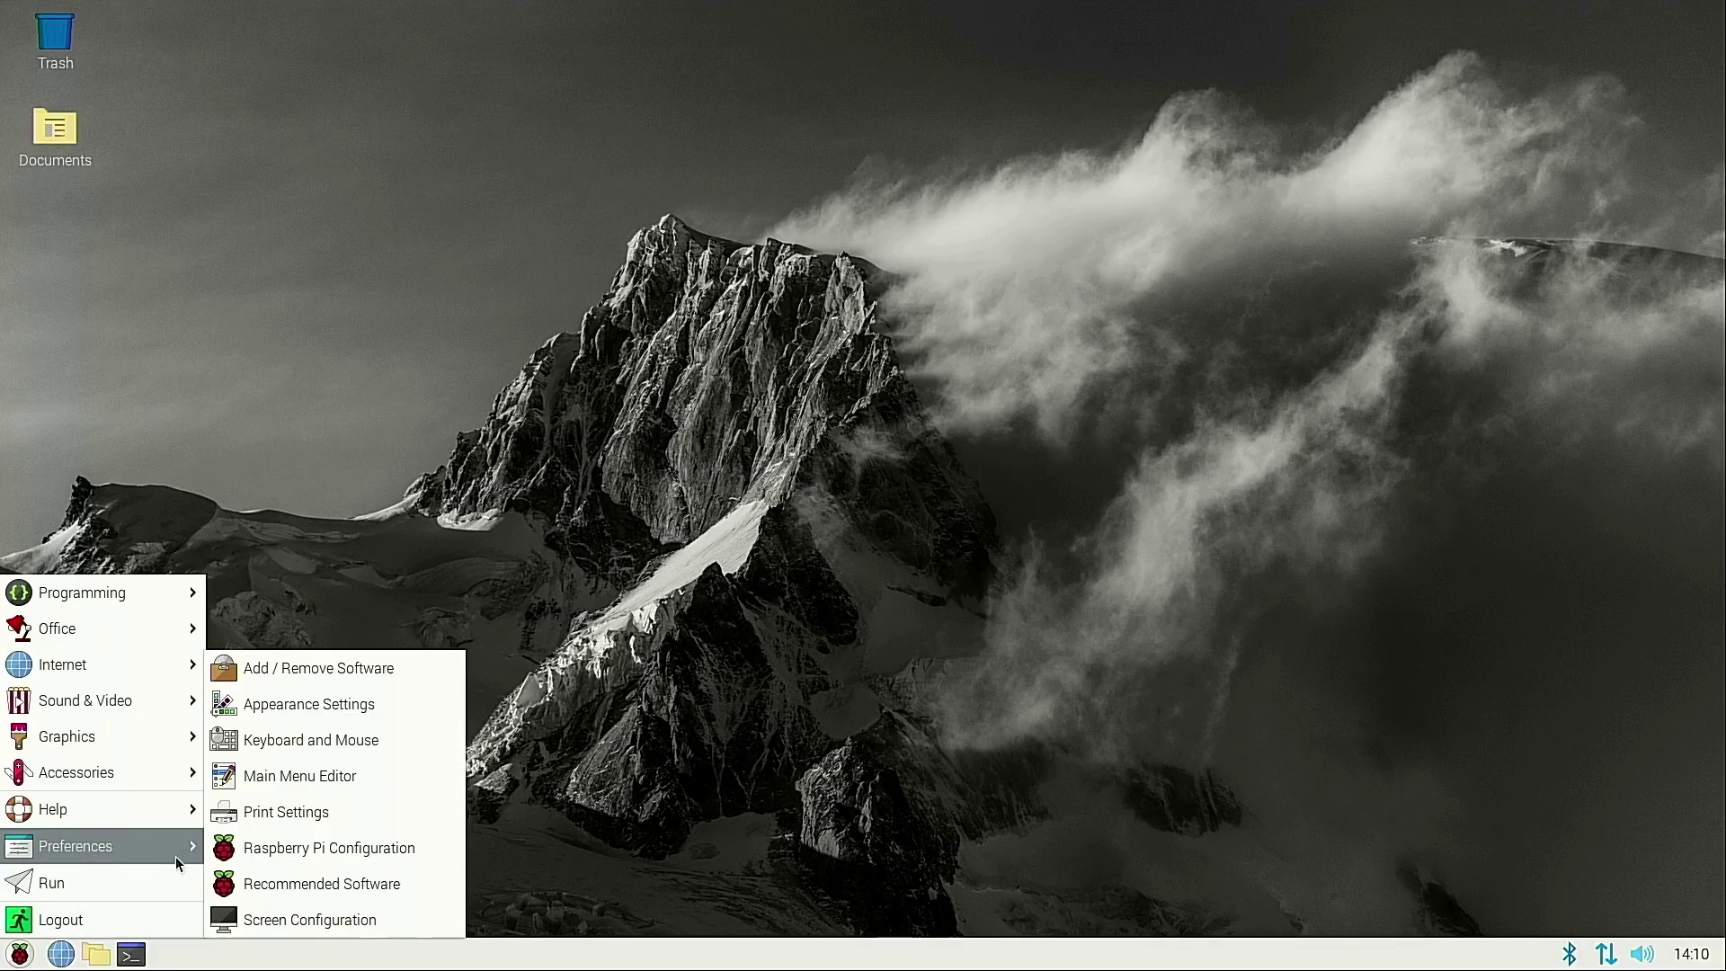
click(99, 913)
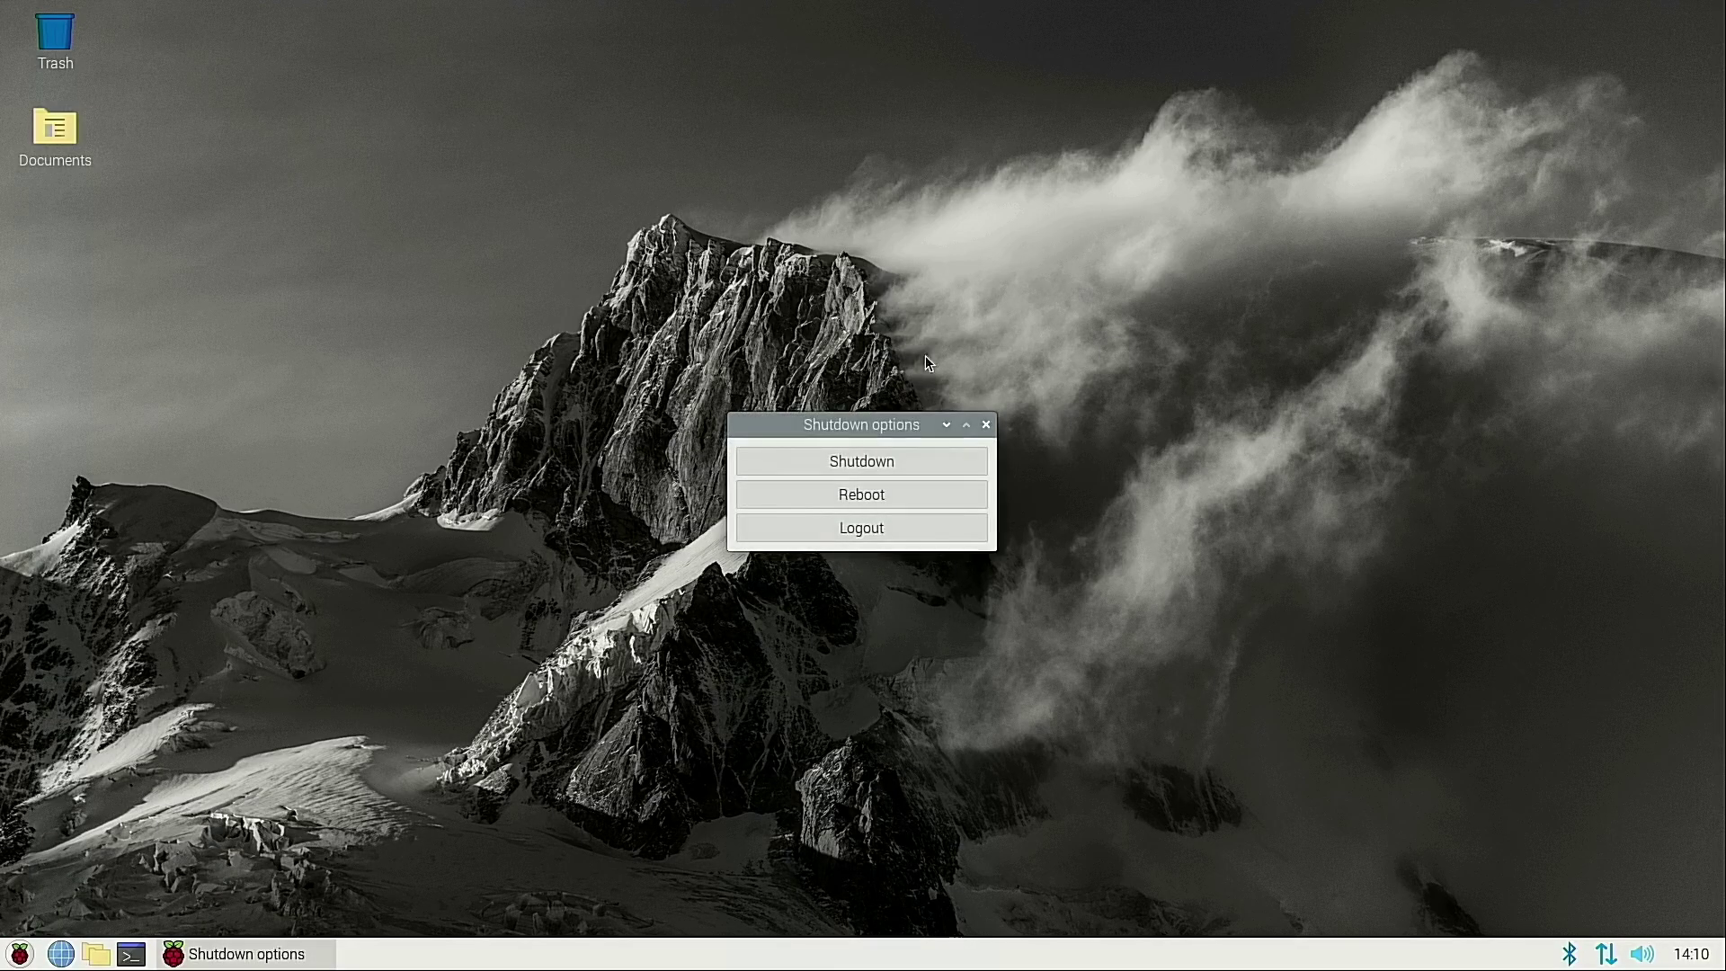
click(862, 462)
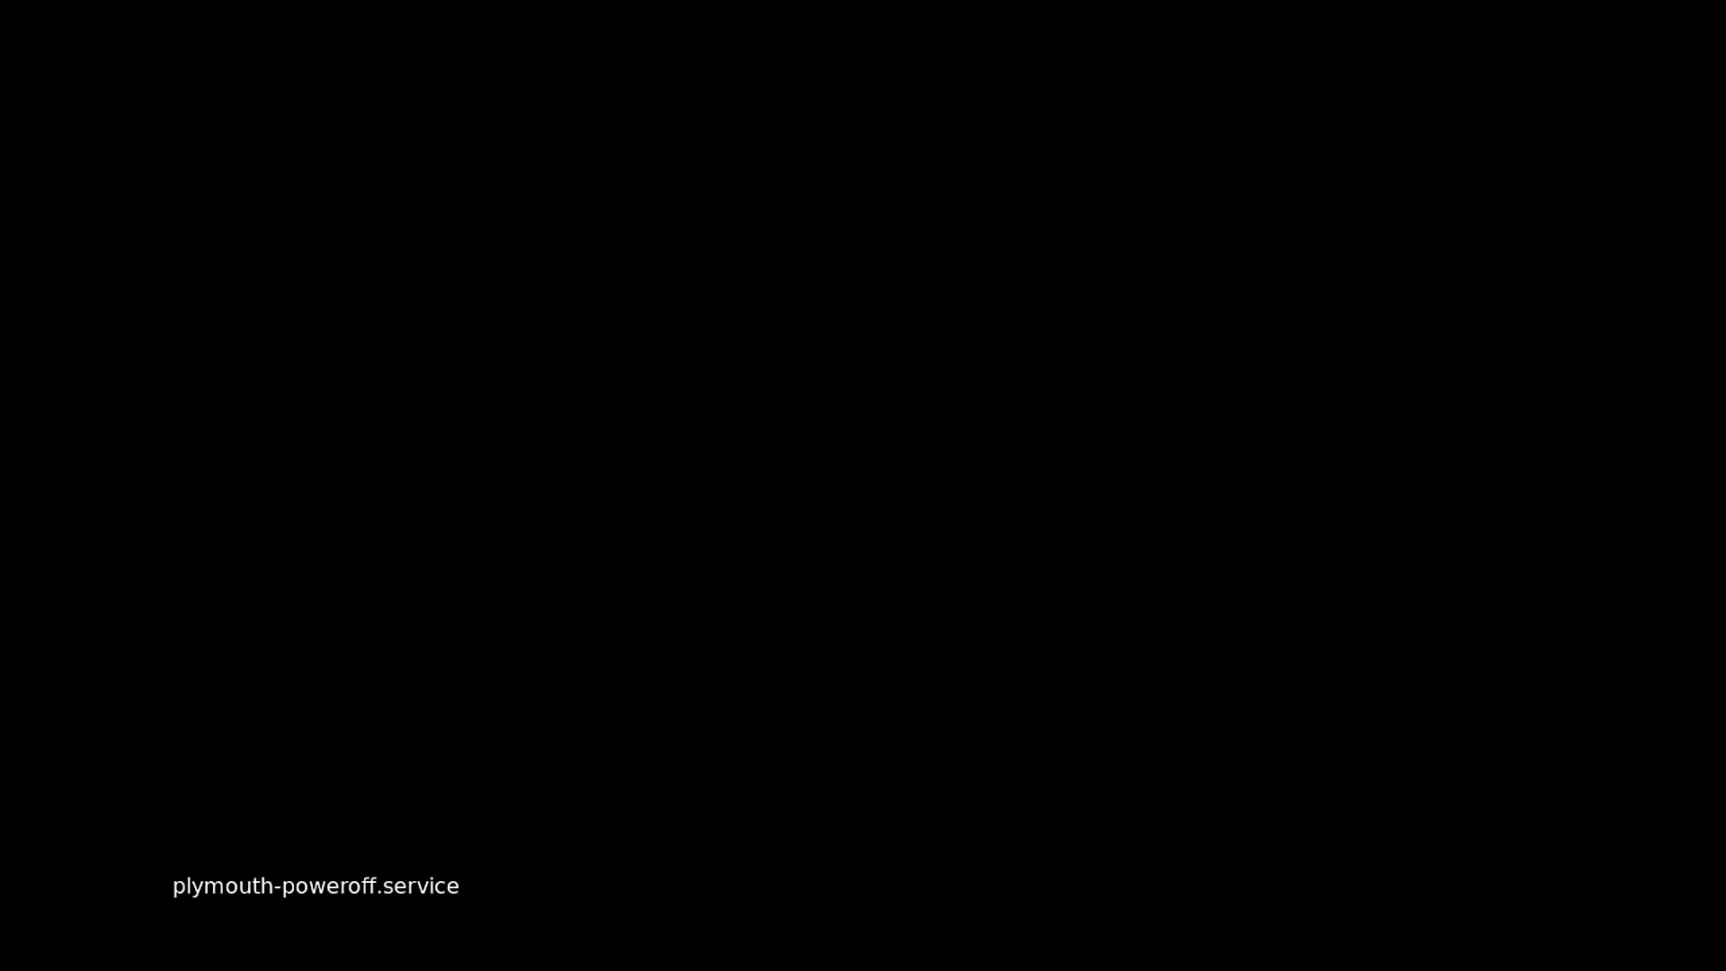